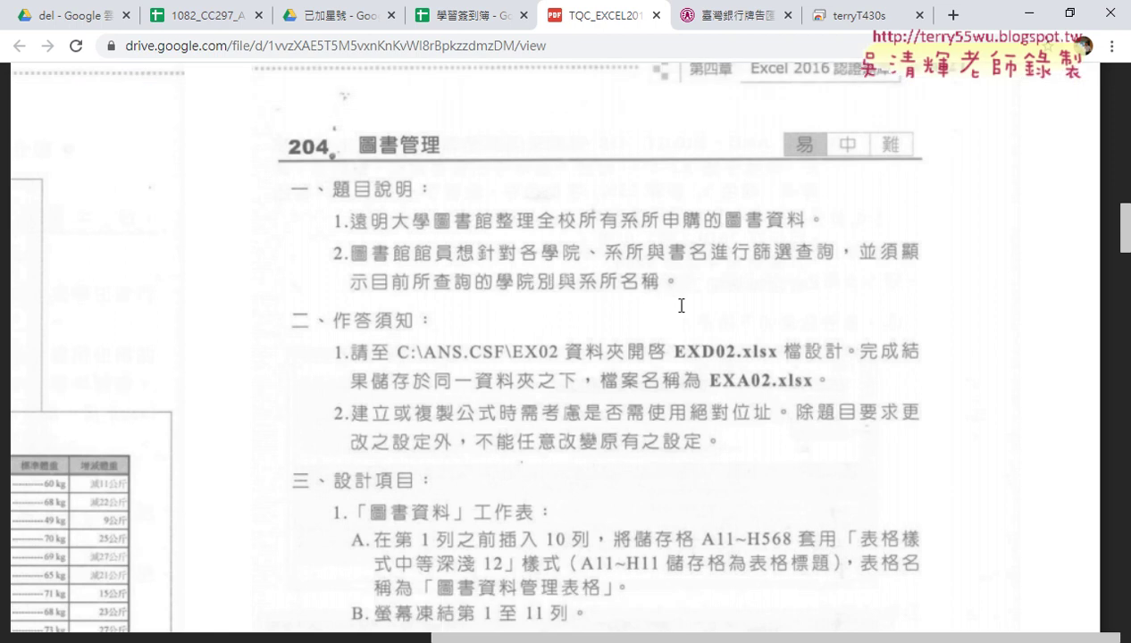
Scroll the task PDF to the slicer requirements, then minimize Chrome to reveal the EXD02.xlsx workbook.
scroll(681, 306, down, 3)
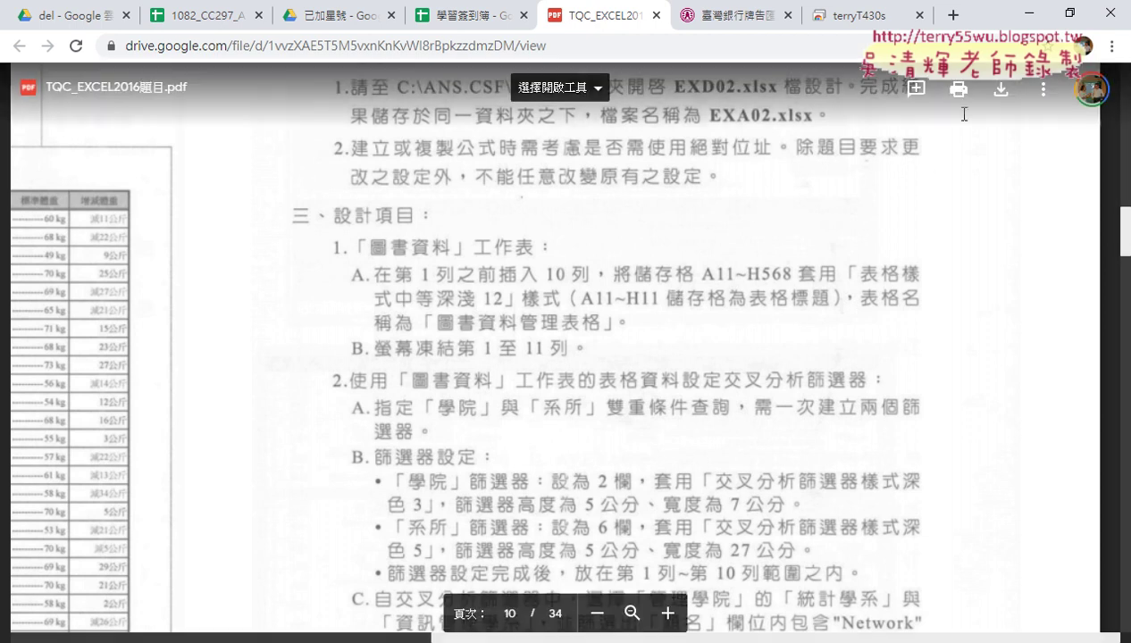
click(1030, 19)
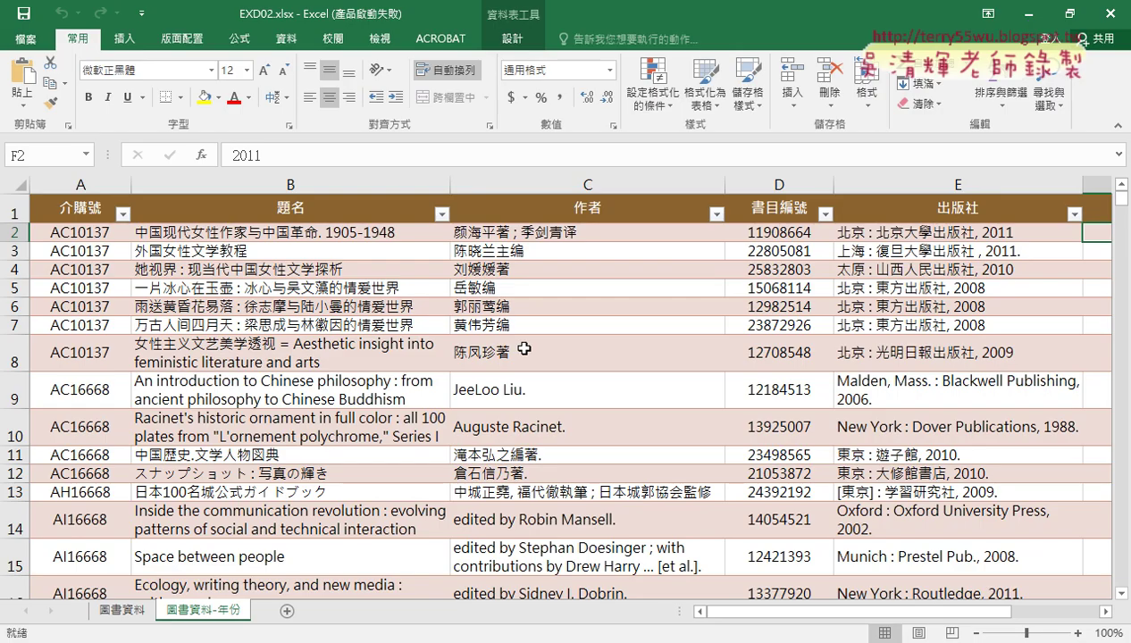
Switch to the 圖書資料 sheet and turn on filtering for the table headers.
click(123, 610)
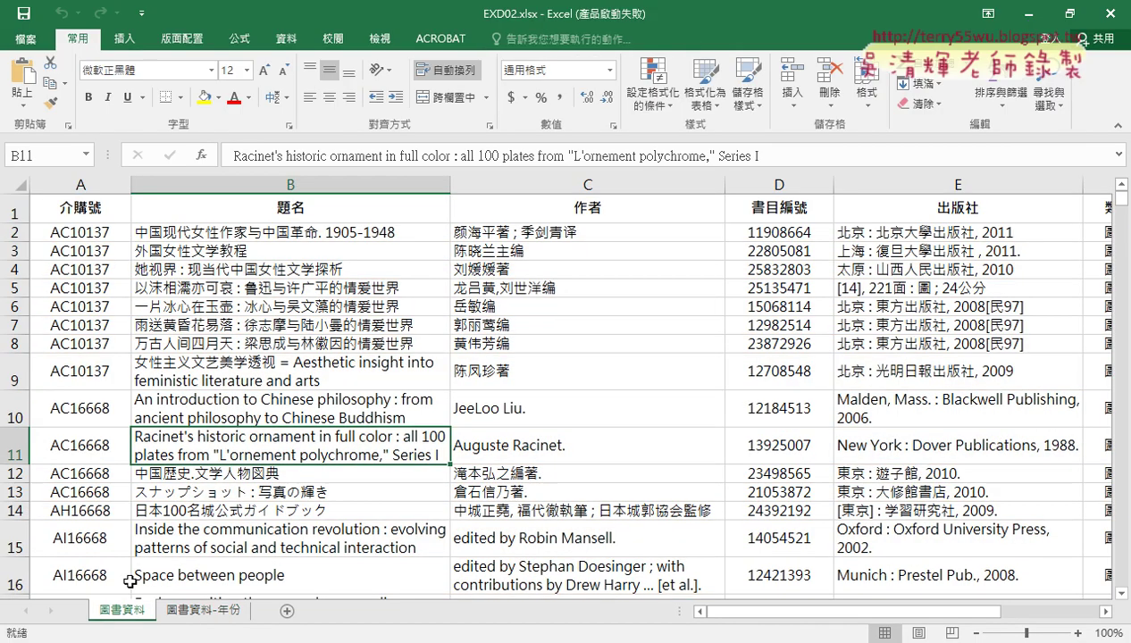
click(279, 200)
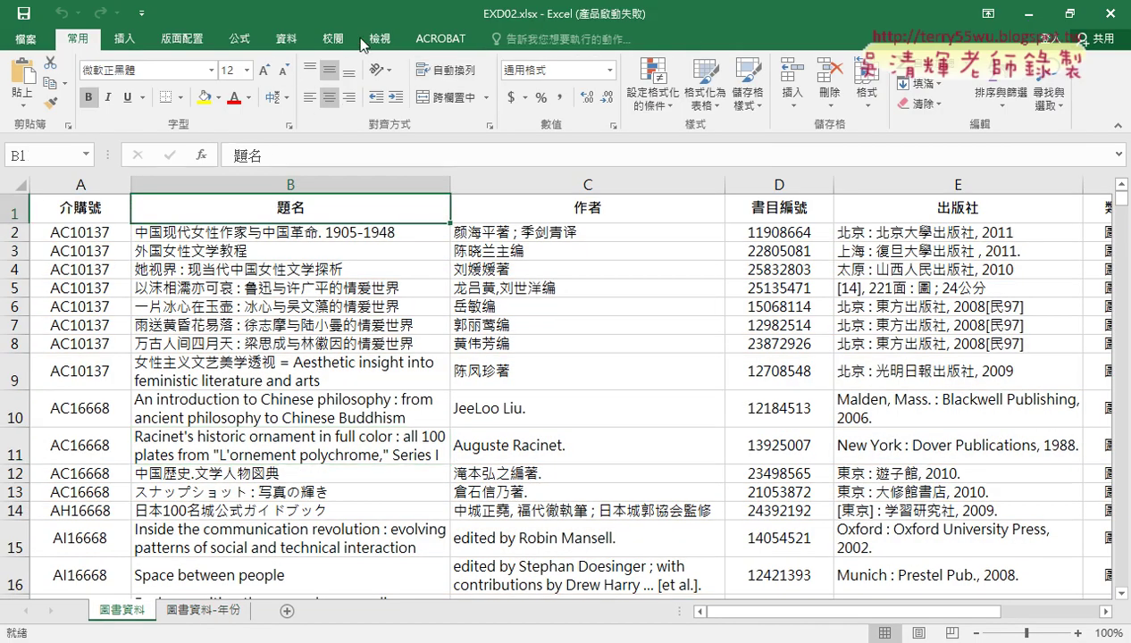
click(286, 39)
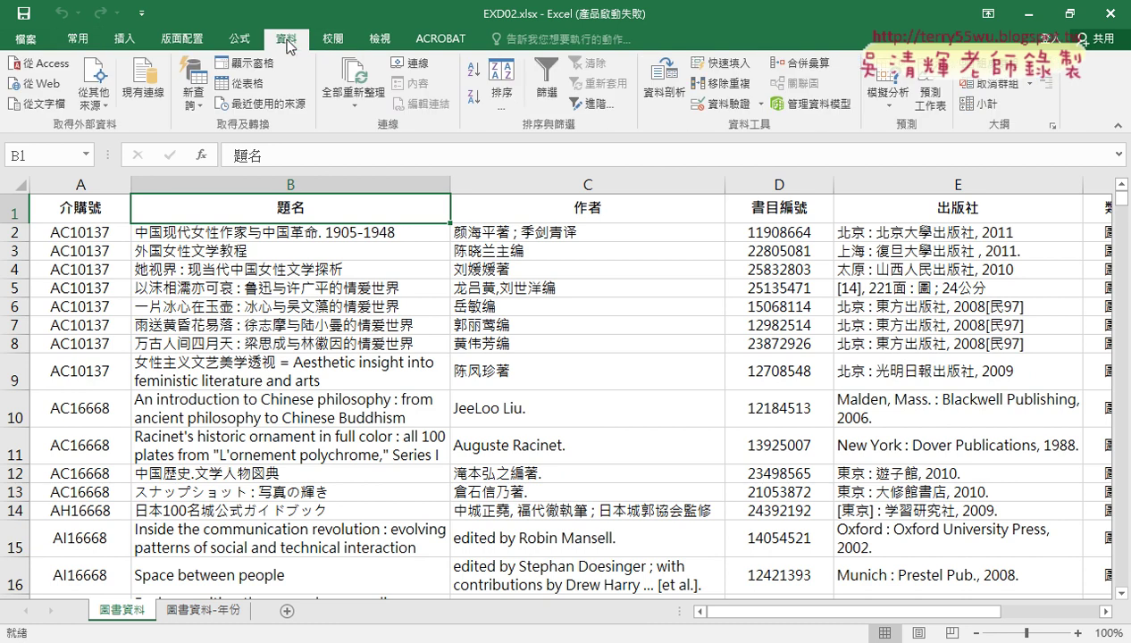
click(542, 85)
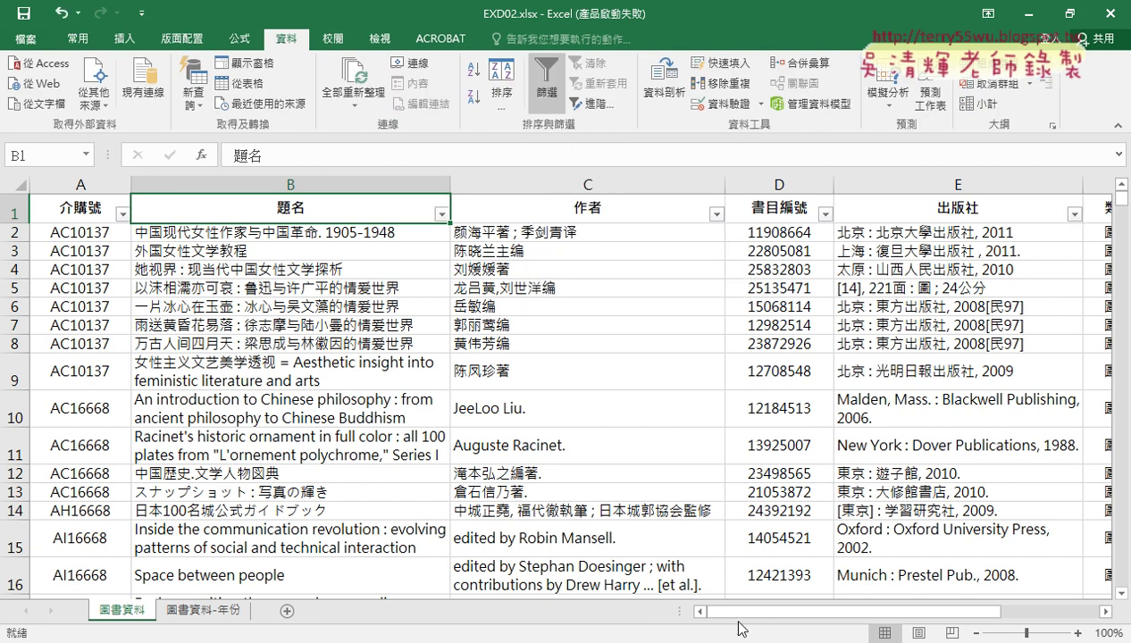
drag(753, 613, 851, 617)
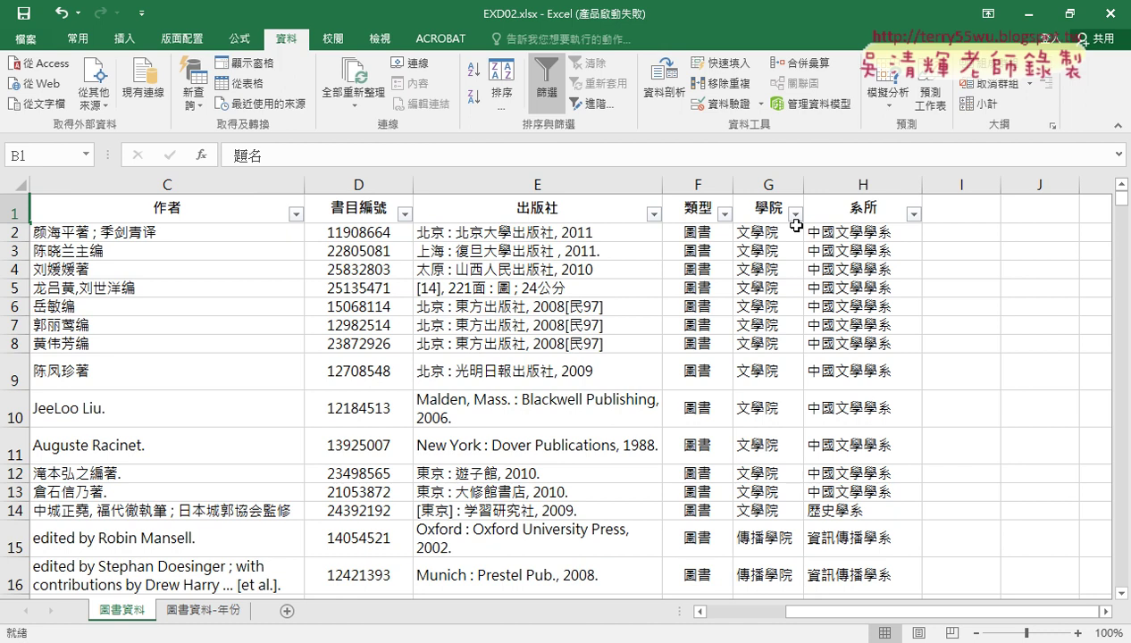
Filter 學院 to 文學院 and 系所 to 中國文學學系.
click(794, 214)
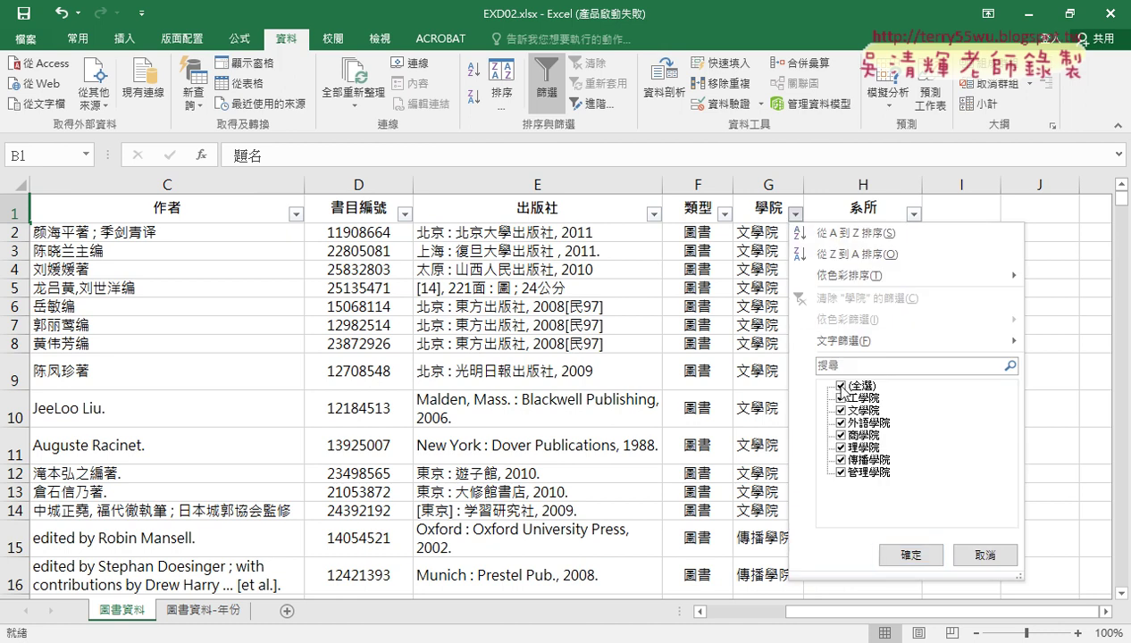
click(840, 386)
click(841, 410)
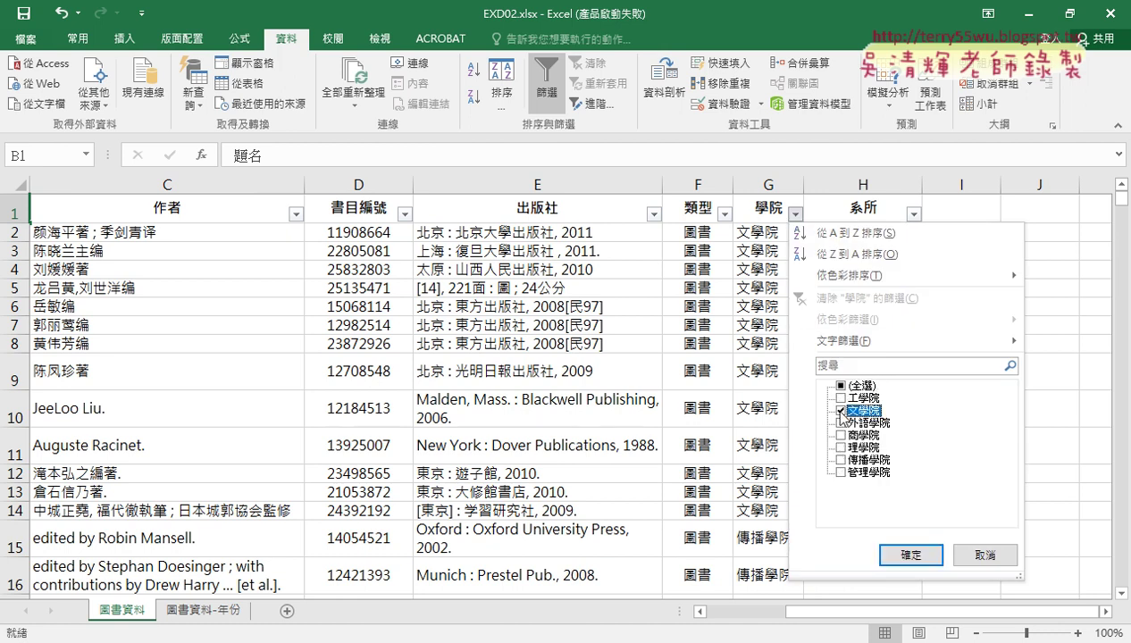
click(911, 555)
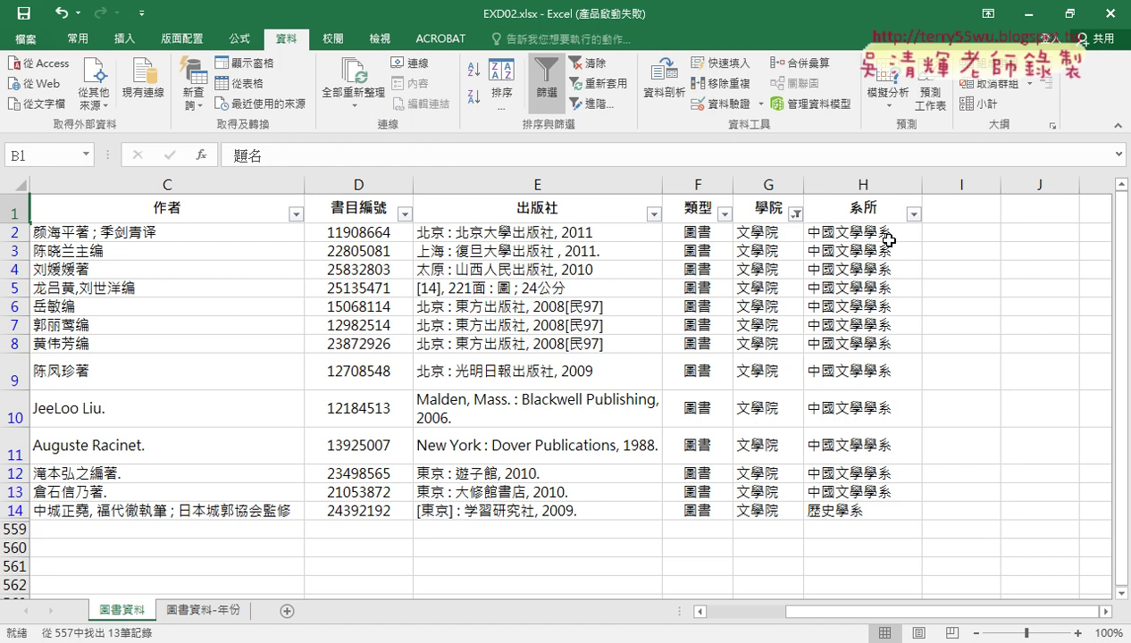
click(914, 214)
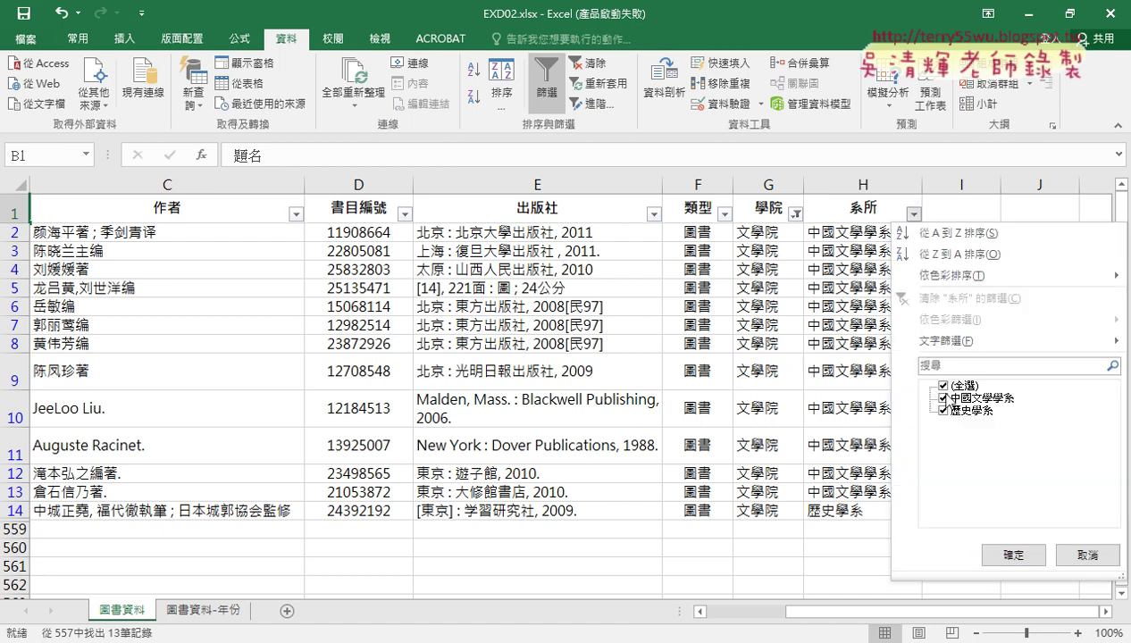
click(943, 385)
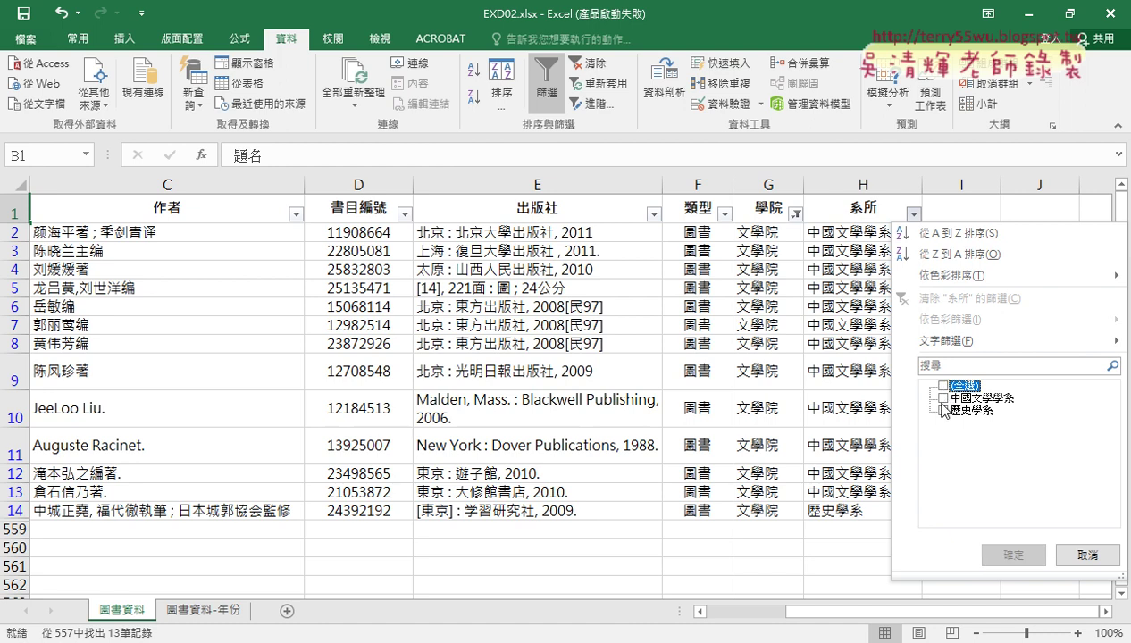
click(944, 397)
click(1009, 555)
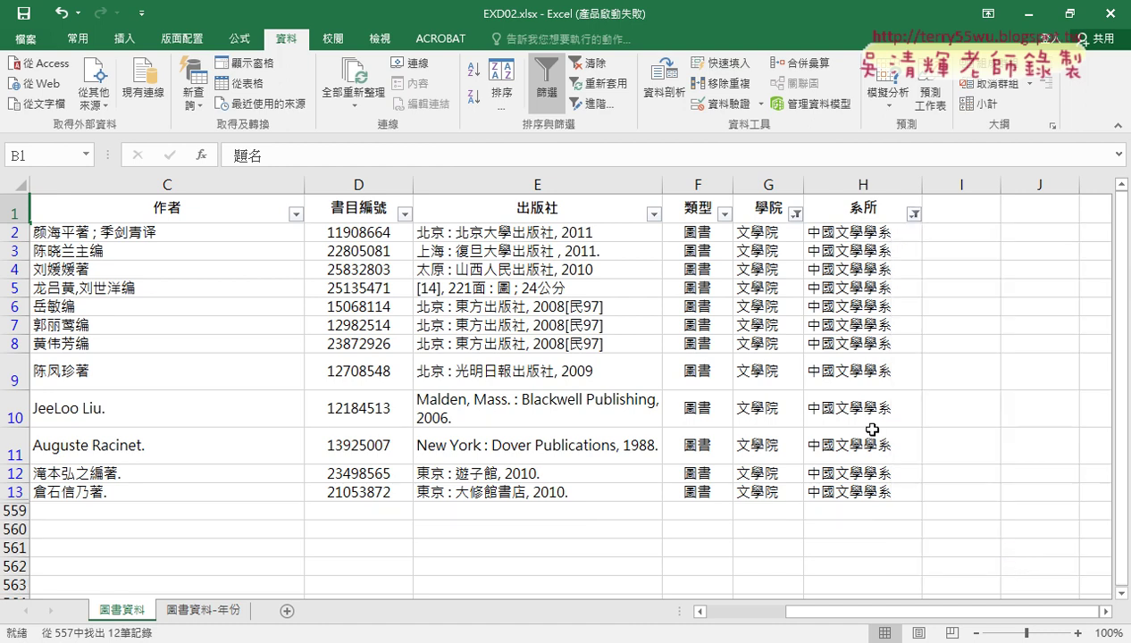
Change the 系所 filter to show only 歷史學系.
click(912, 214)
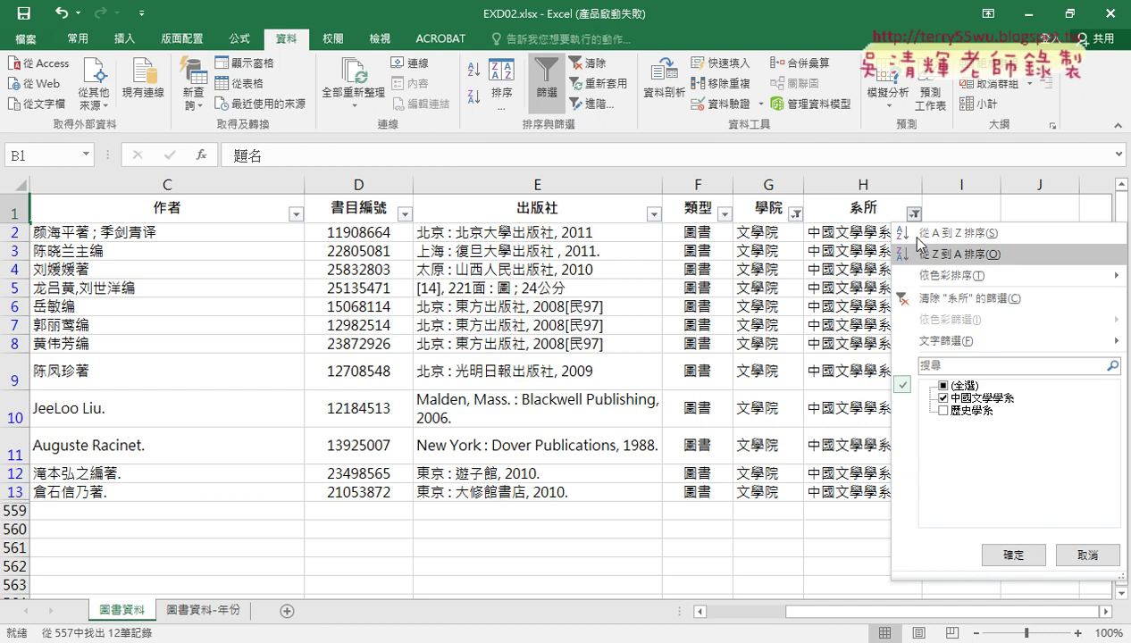
click(944, 410)
click(942, 385)
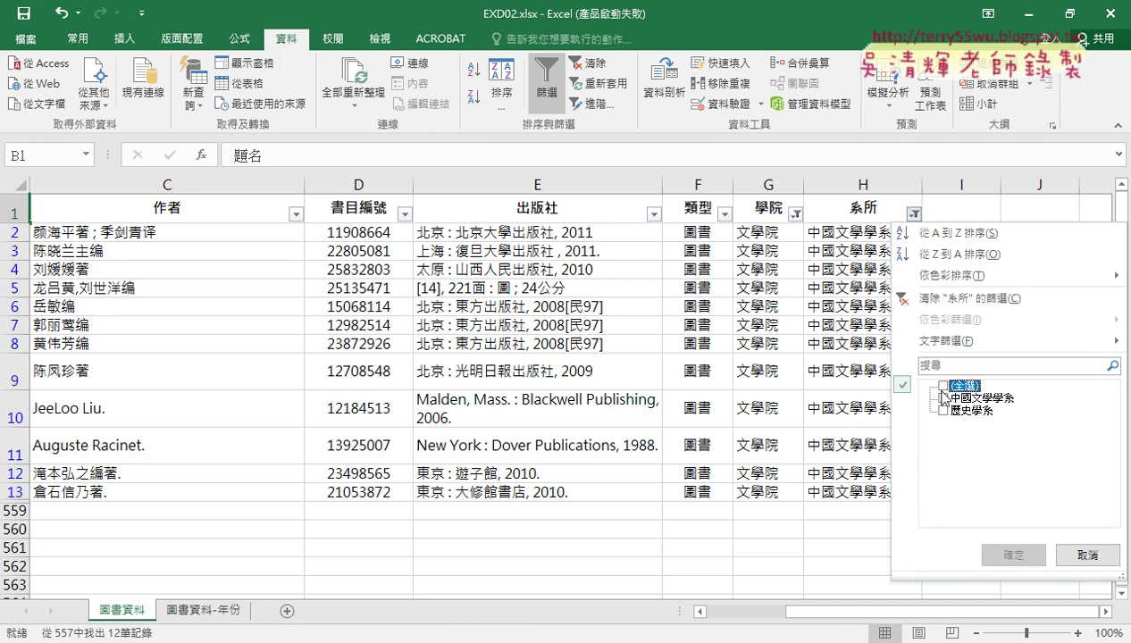
click(943, 410)
click(1015, 555)
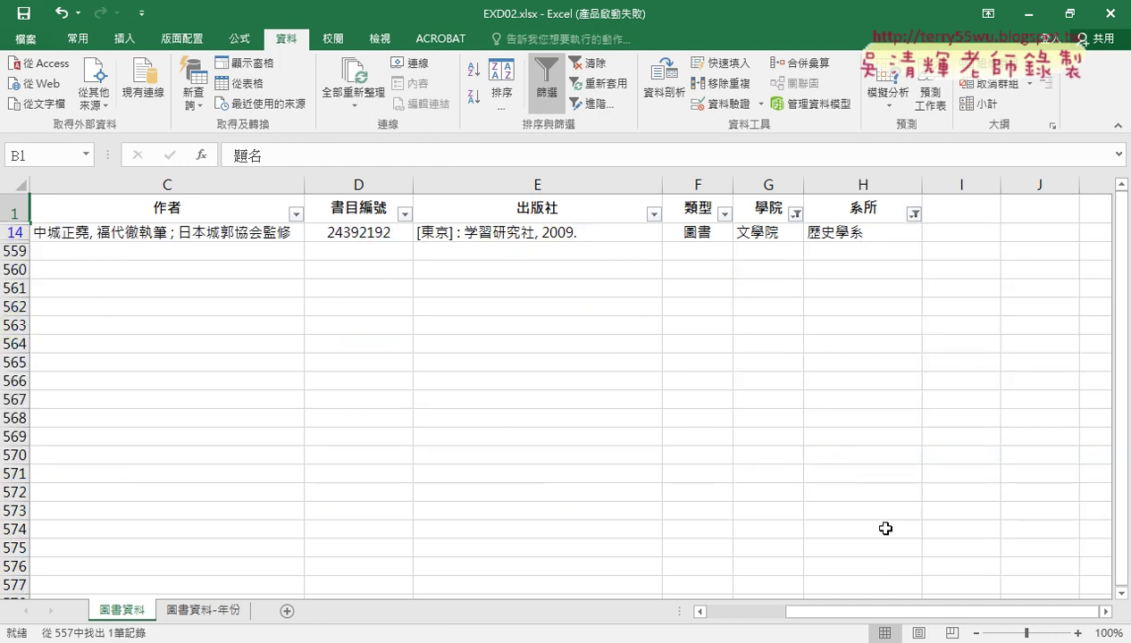
Look over the remaining row's 學院 and 系所 cells, then turn filtering off so all rows show.
click(758, 180)
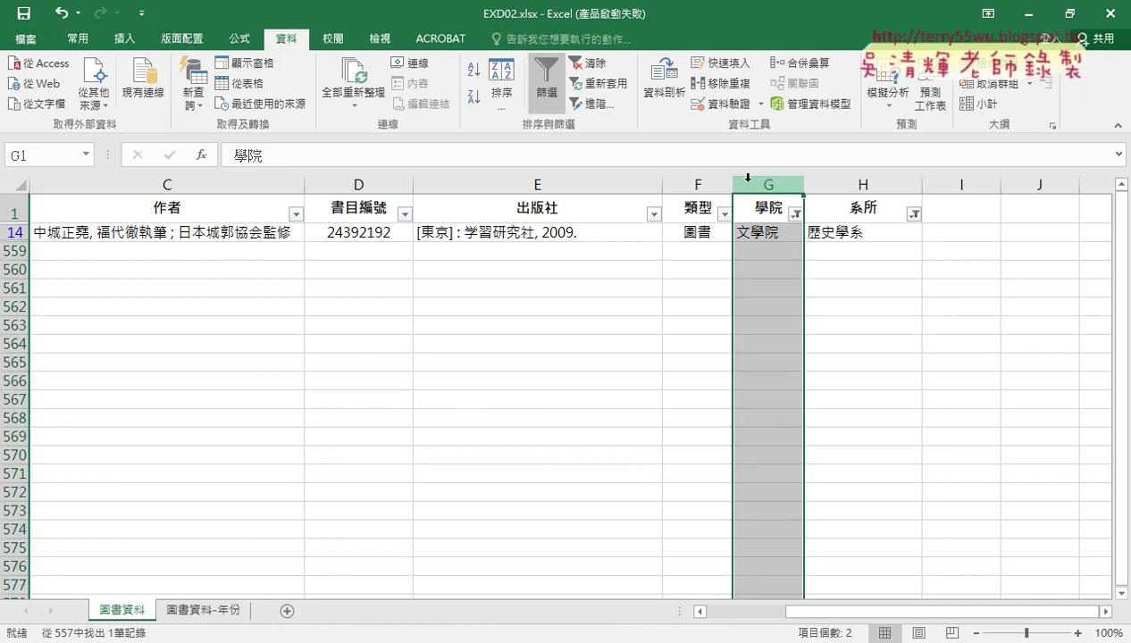
click(849, 184)
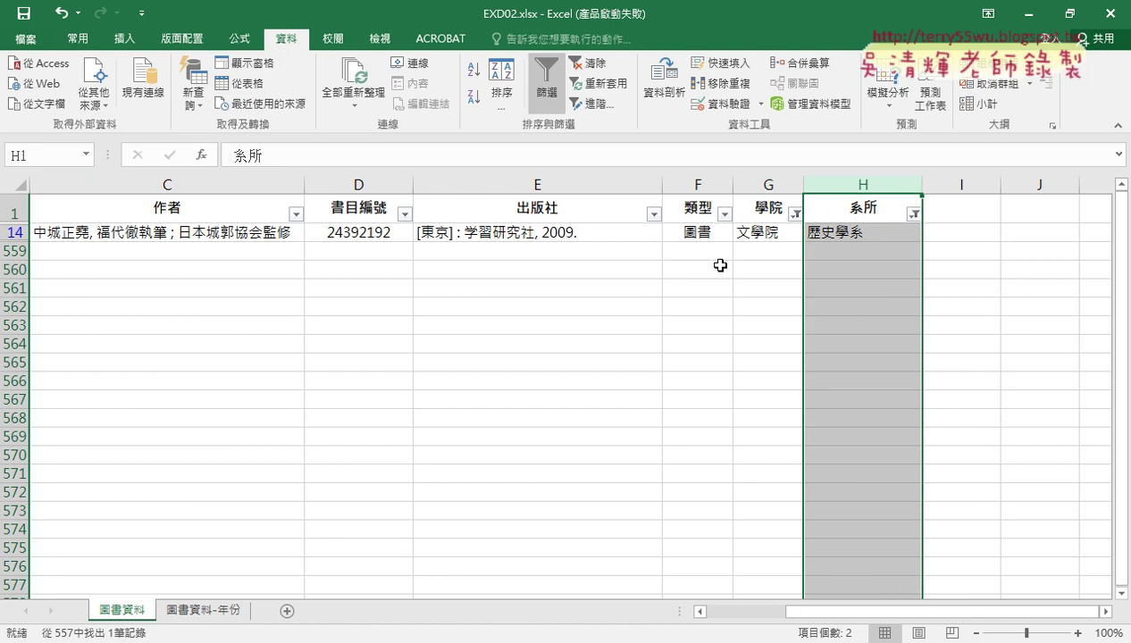
drag(835, 232, 4, 232)
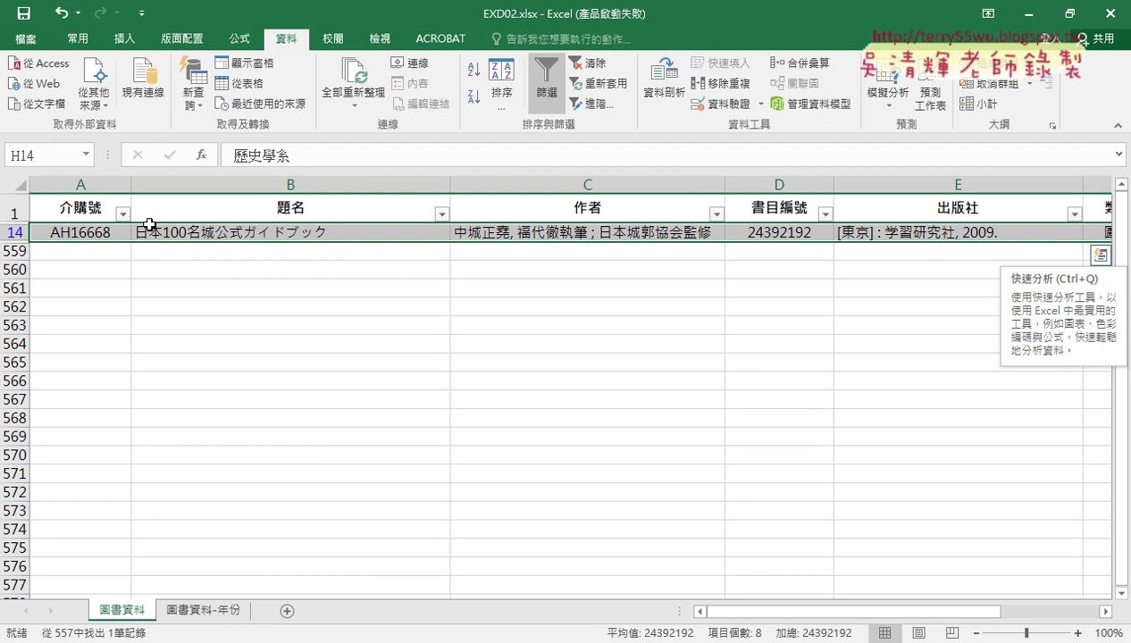
click(547, 86)
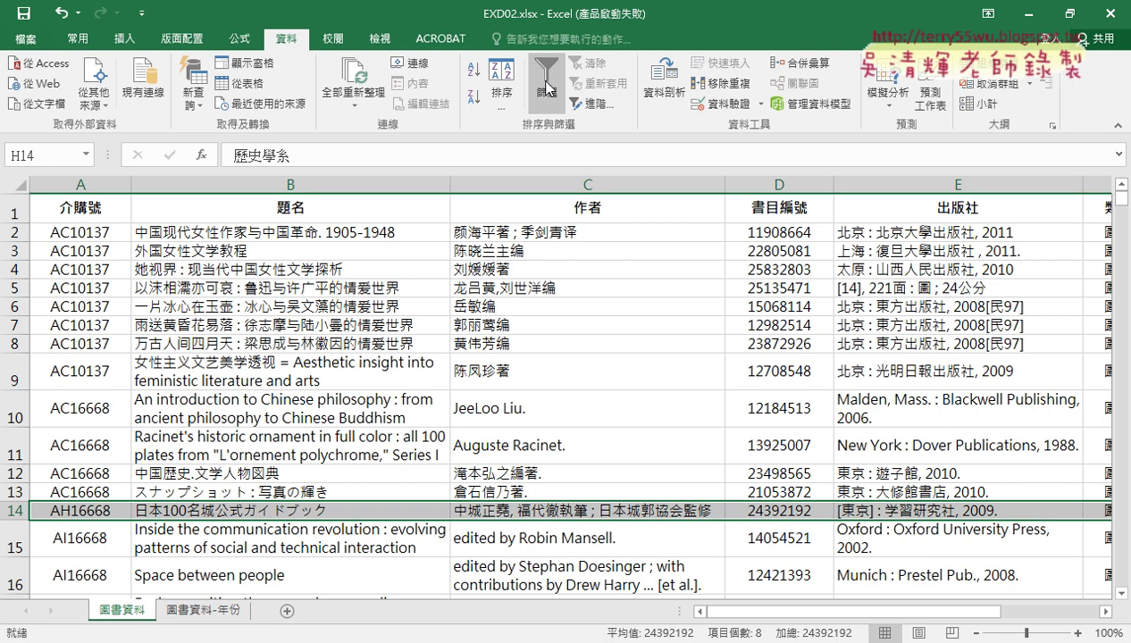
drag(792, 613, 881, 616)
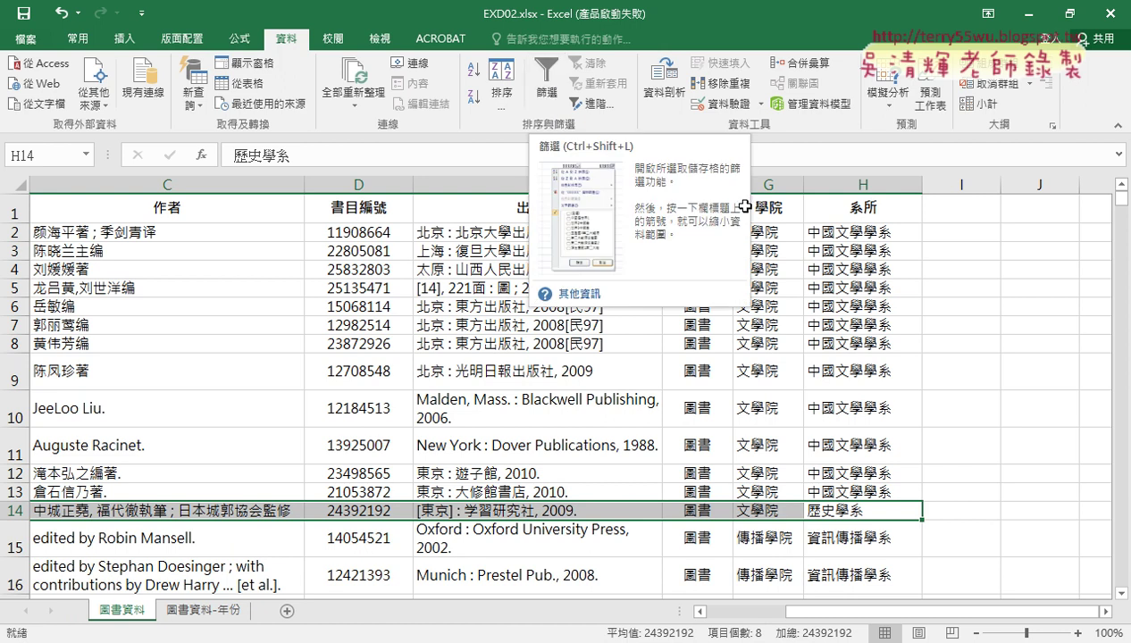
click(775, 211)
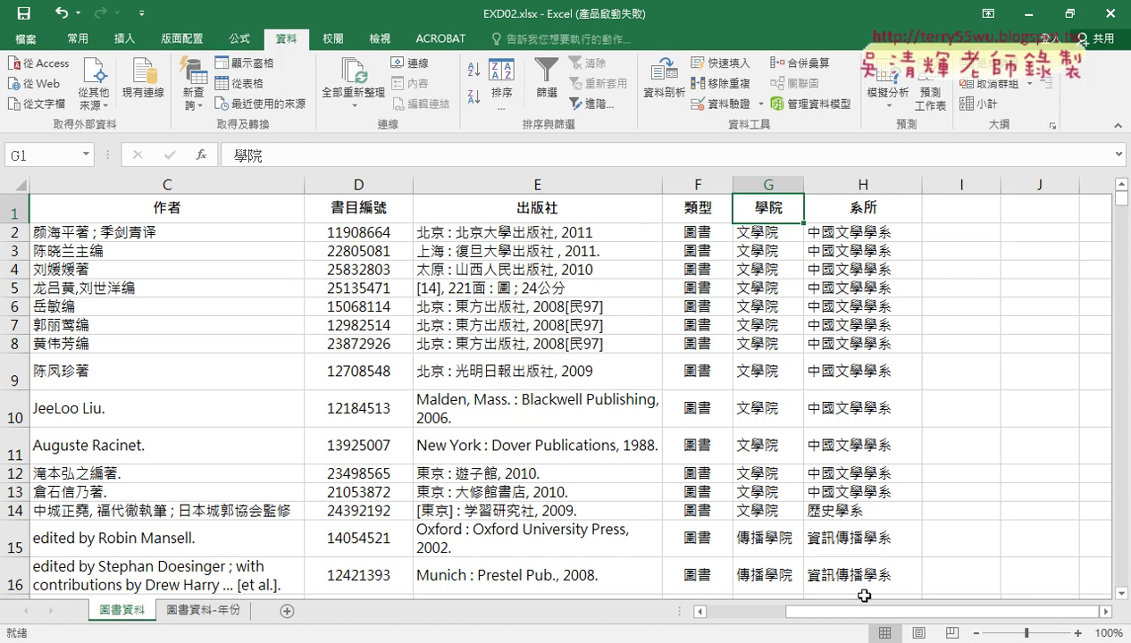
drag(861, 616, 788, 619)
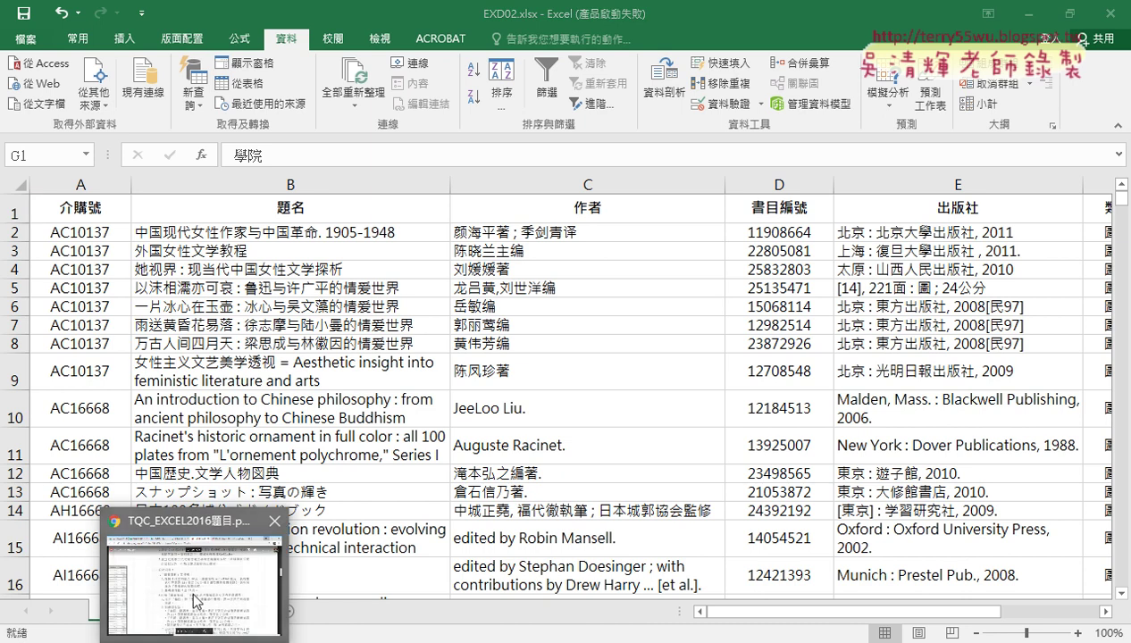
click(194, 571)
scroll(376, 391, down, 1)
scroll(394, 295, down, 1)
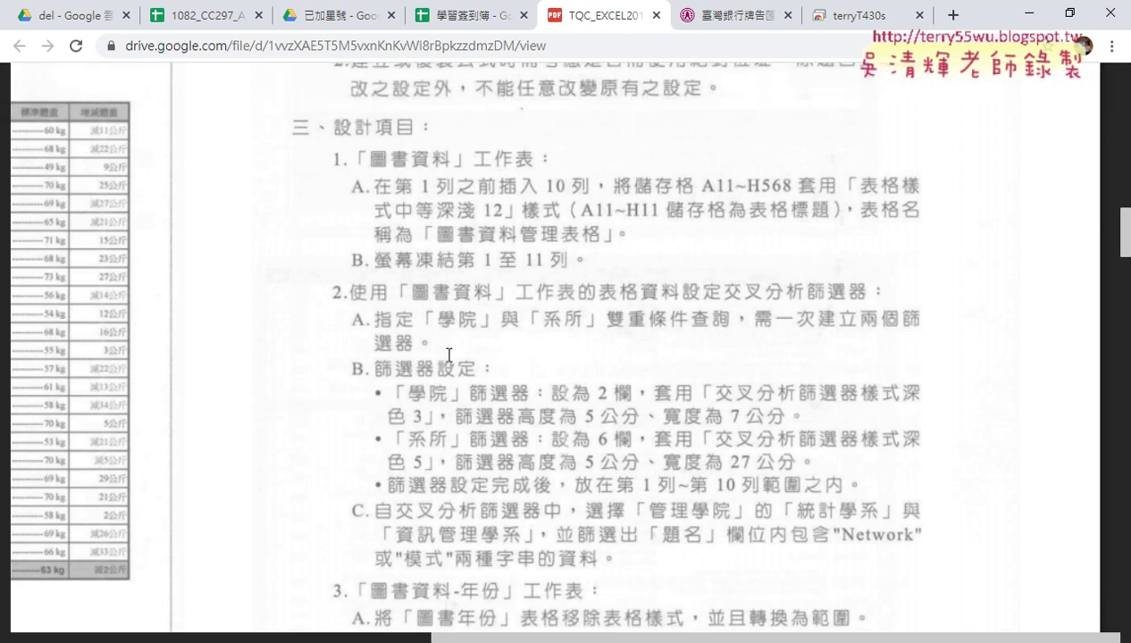
mouse_move(327, 640)
click(332, 586)
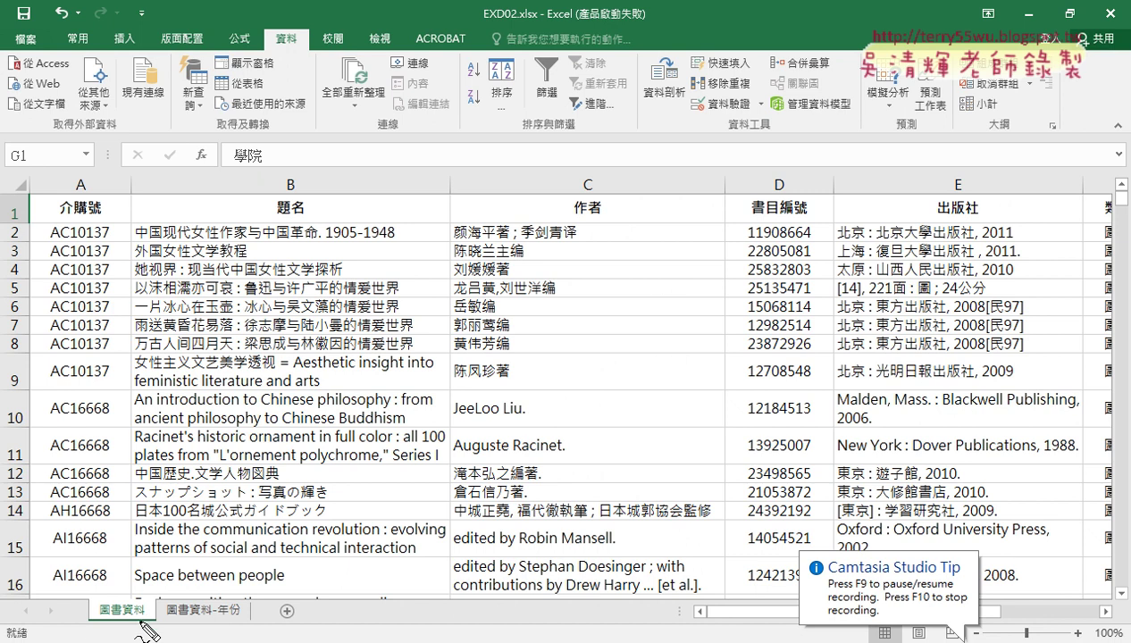
Insert one blank row above header row 1.
drag(105, 607, 135, 627)
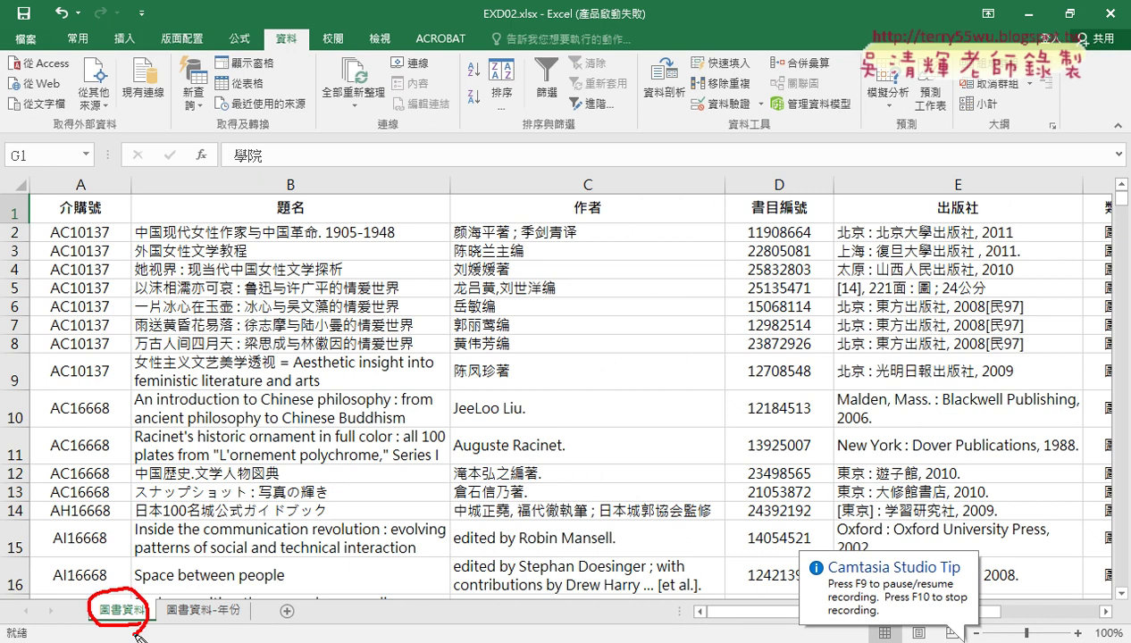
click(11, 213)
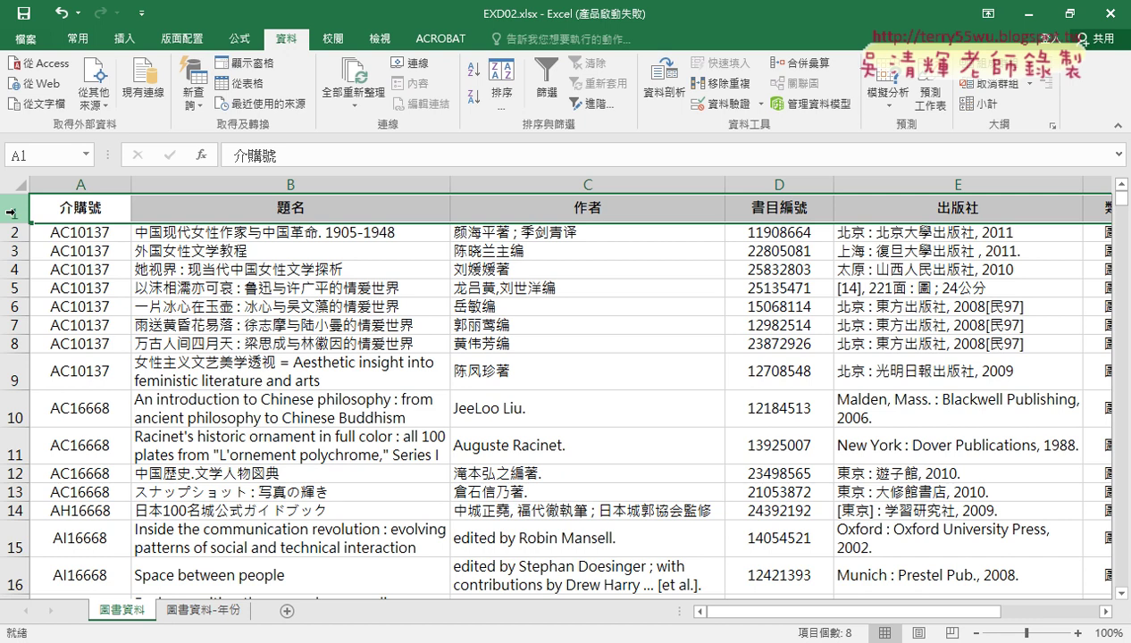
right_click(58, 203)
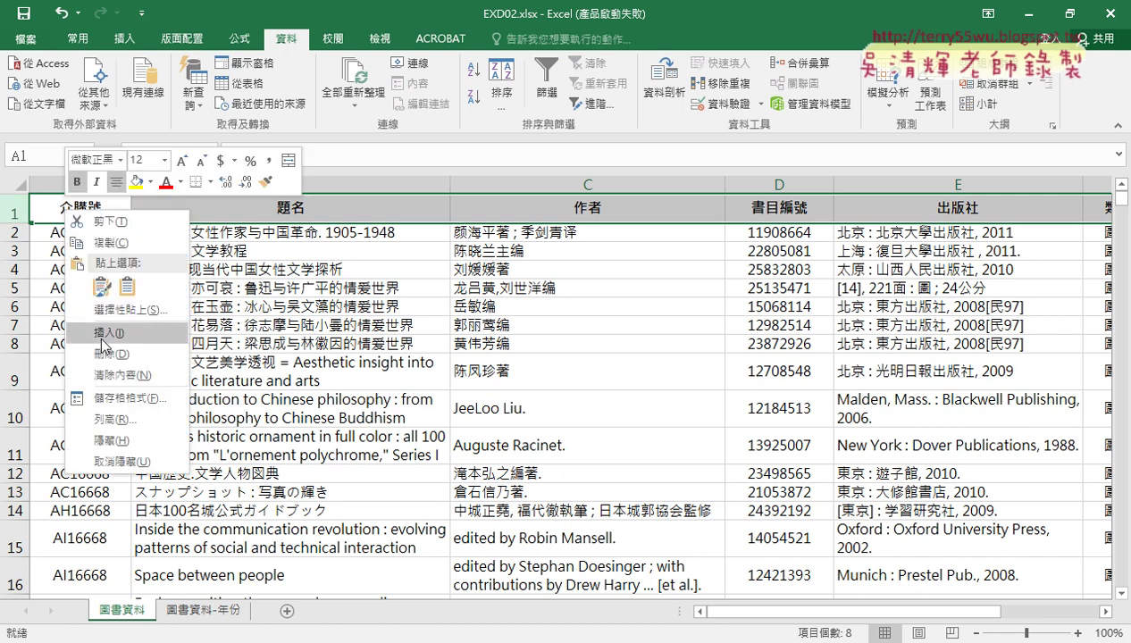
click(89, 324)
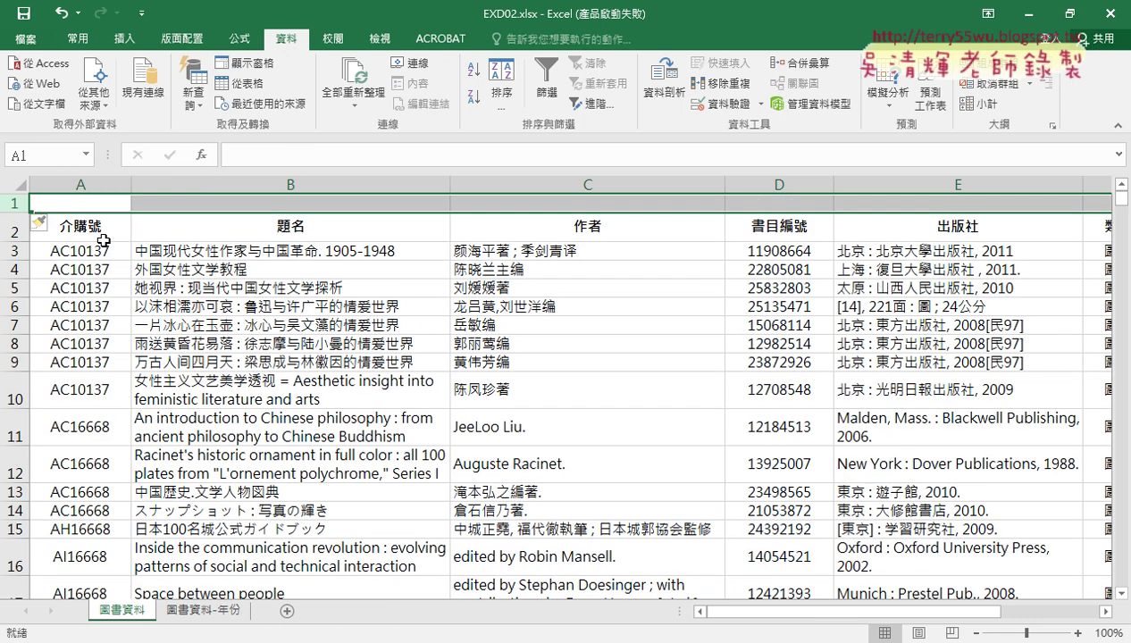
Undo that single row and insert ten blank rows above rows 1–10 instead.
key(ctrl+z)
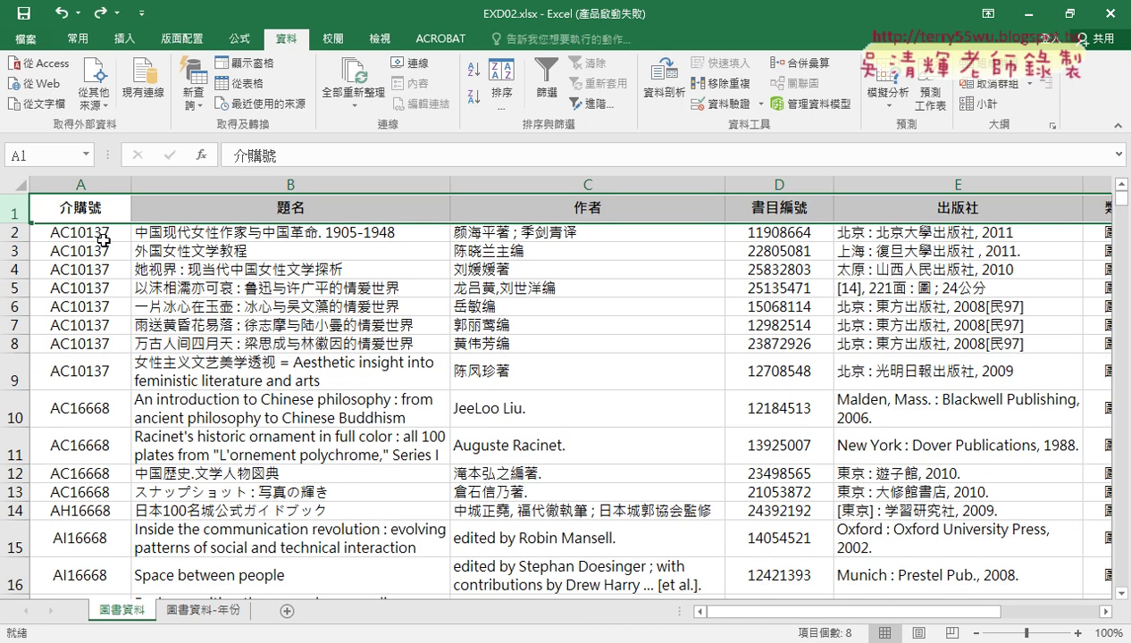
drag(16, 211, 20, 422)
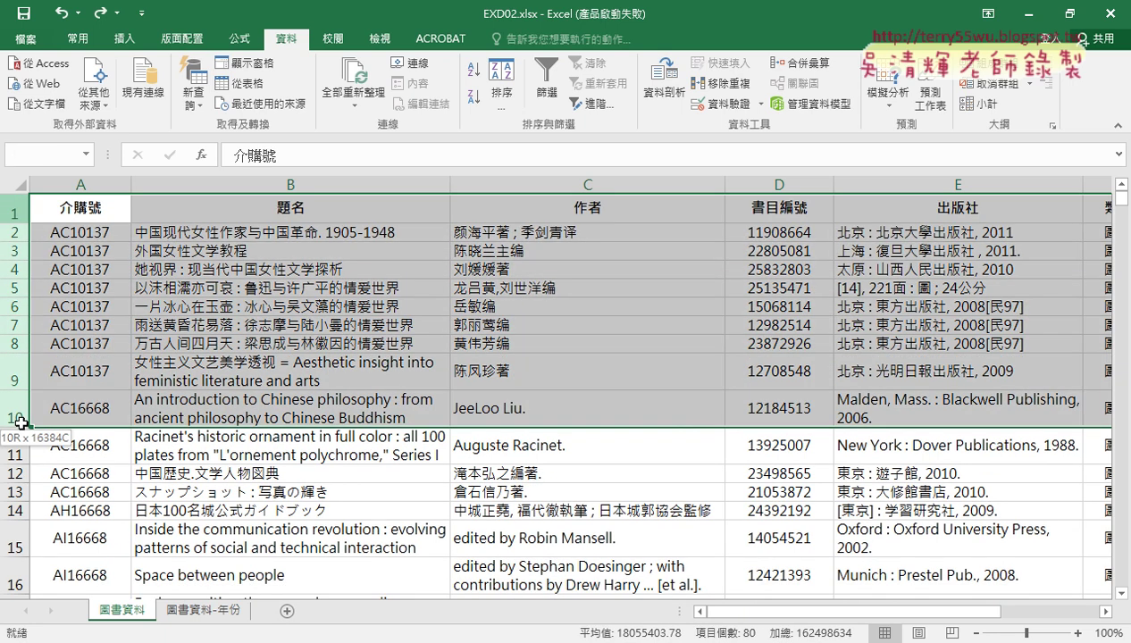
right_click(168, 245)
click(232, 375)
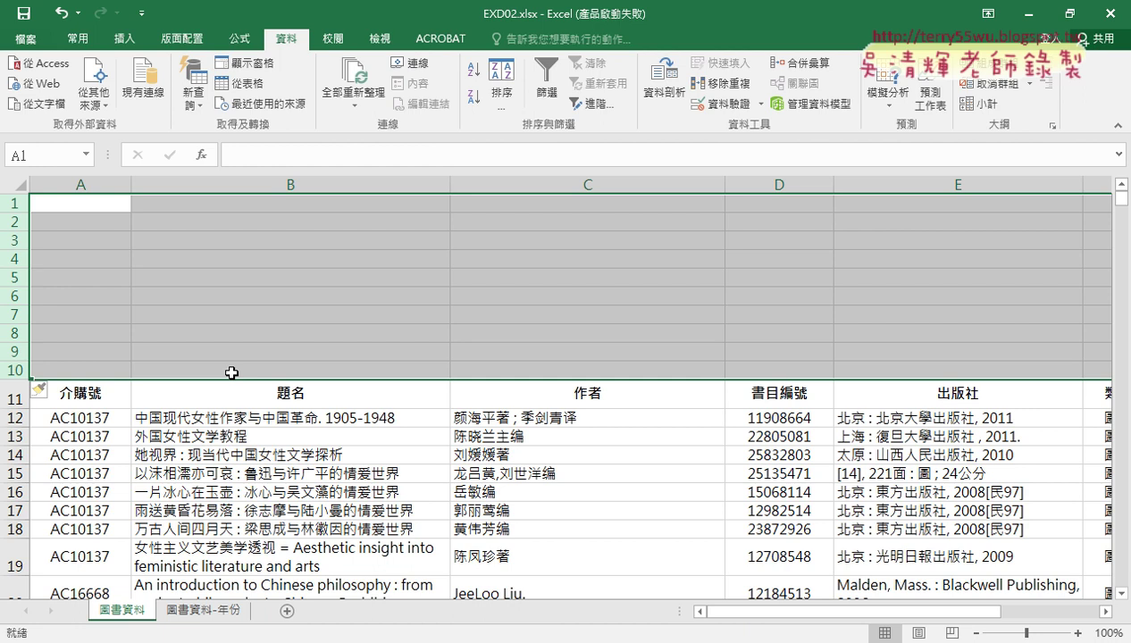
key(alt+Tab)
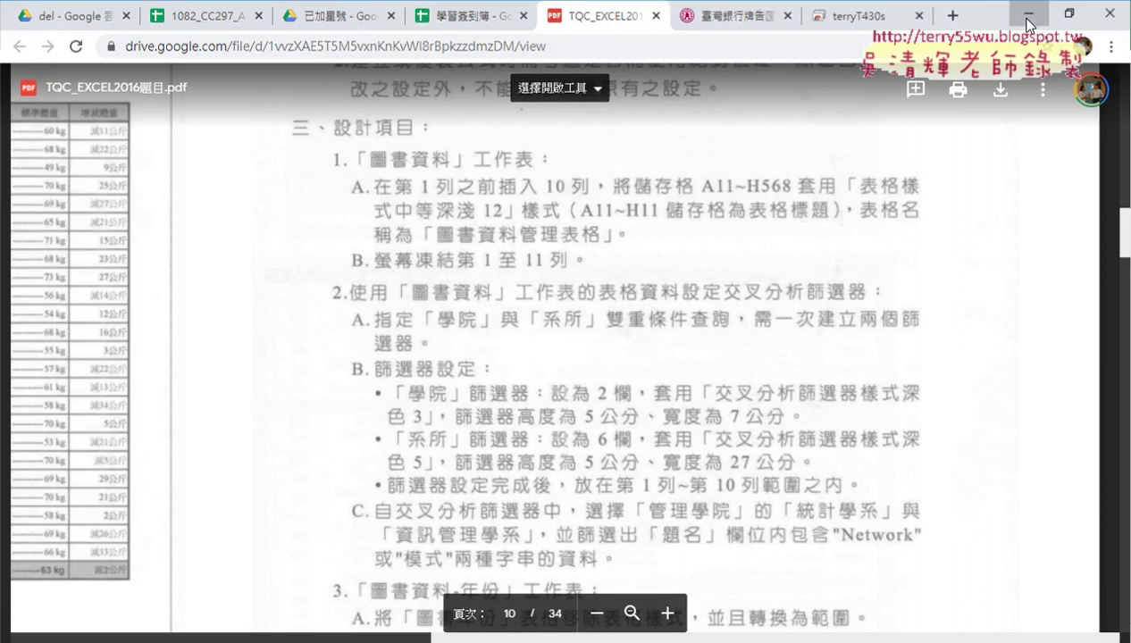
key(alt+Tab)
click(259, 419)
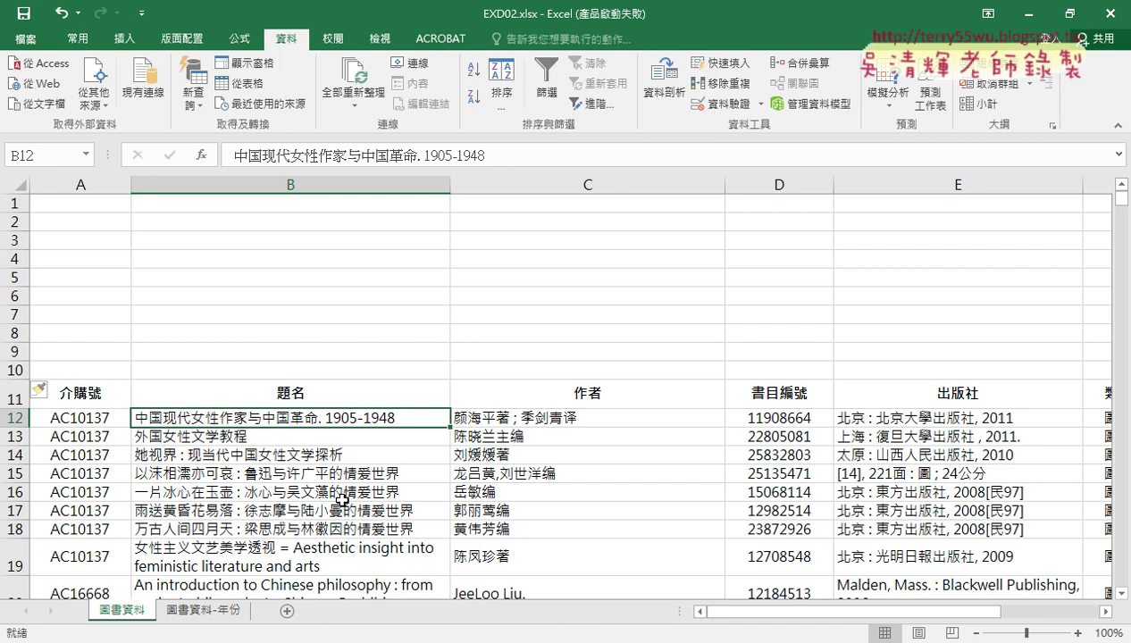
Format the book table with Table Style Medium 12.
click(329, 314)
click(324, 237)
click(293, 418)
click(85, 41)
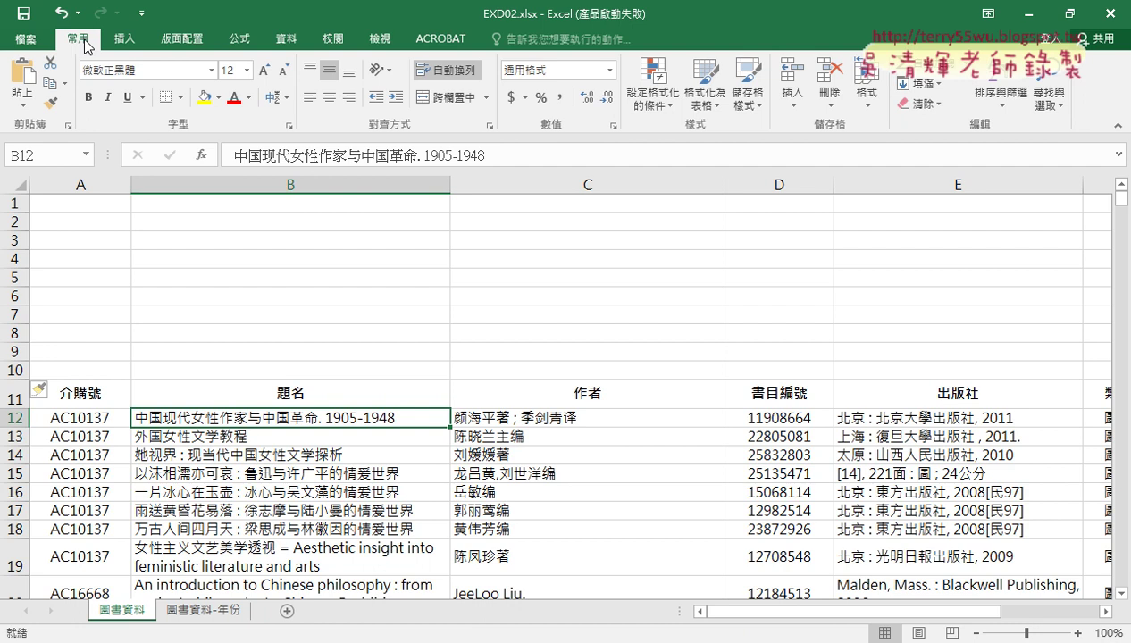
click(727, 108)
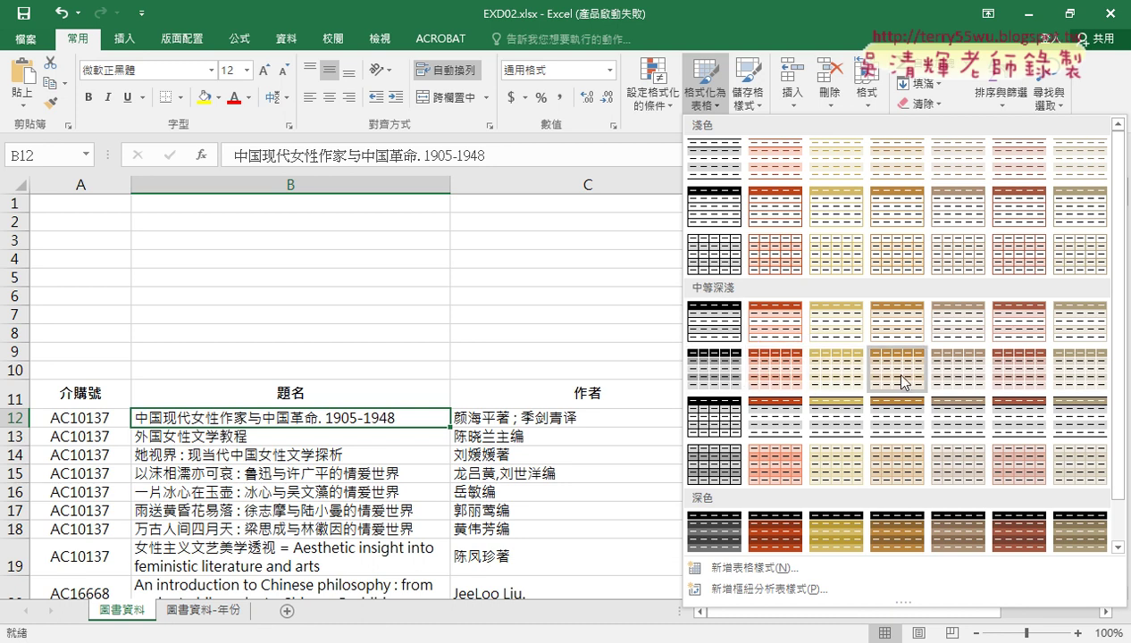
click(963, 374)
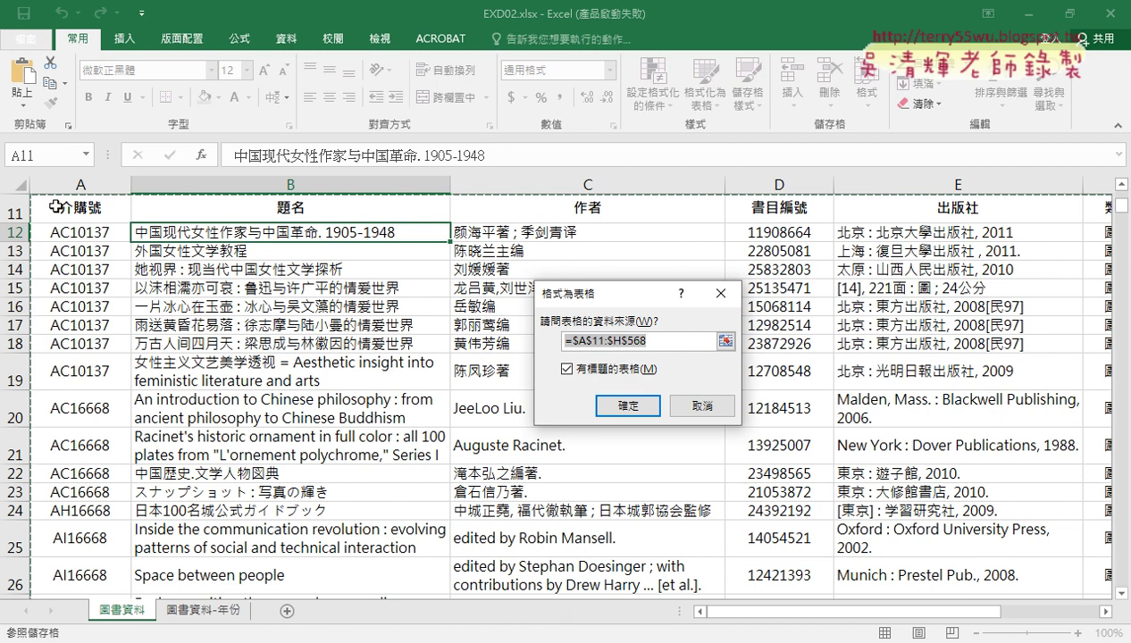
Confirm the table range $A$11:$H$568 with 'My table has headers' checked.
click(636, 340)
drag(585, 386, 663, 380)
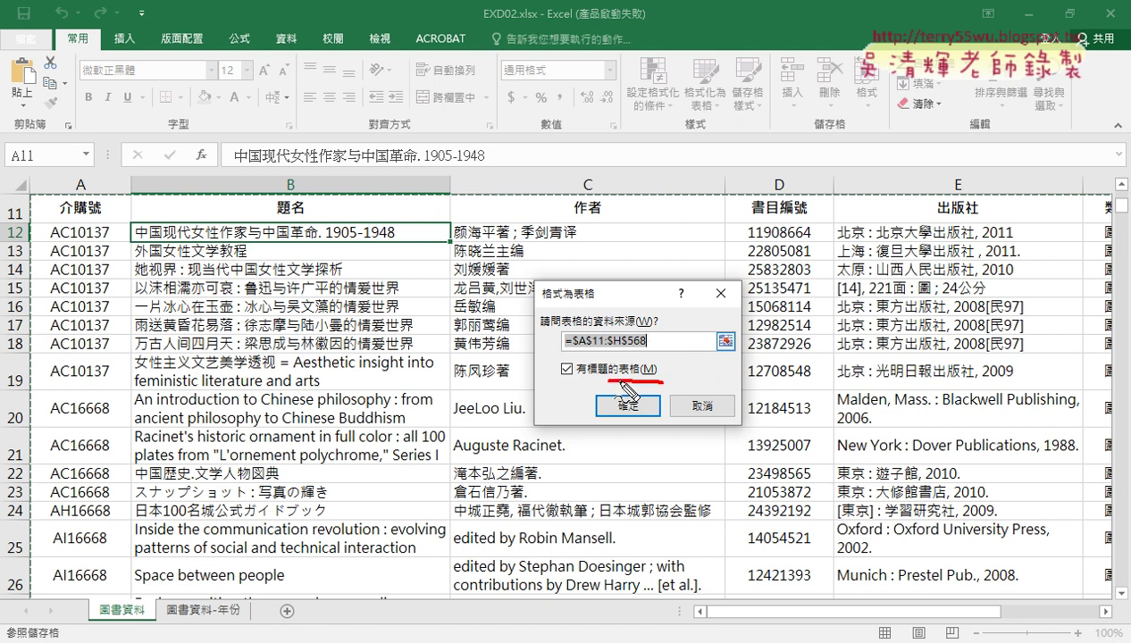
drag(34, 194, 34, 223)
drag(89, 188, 590, 187)
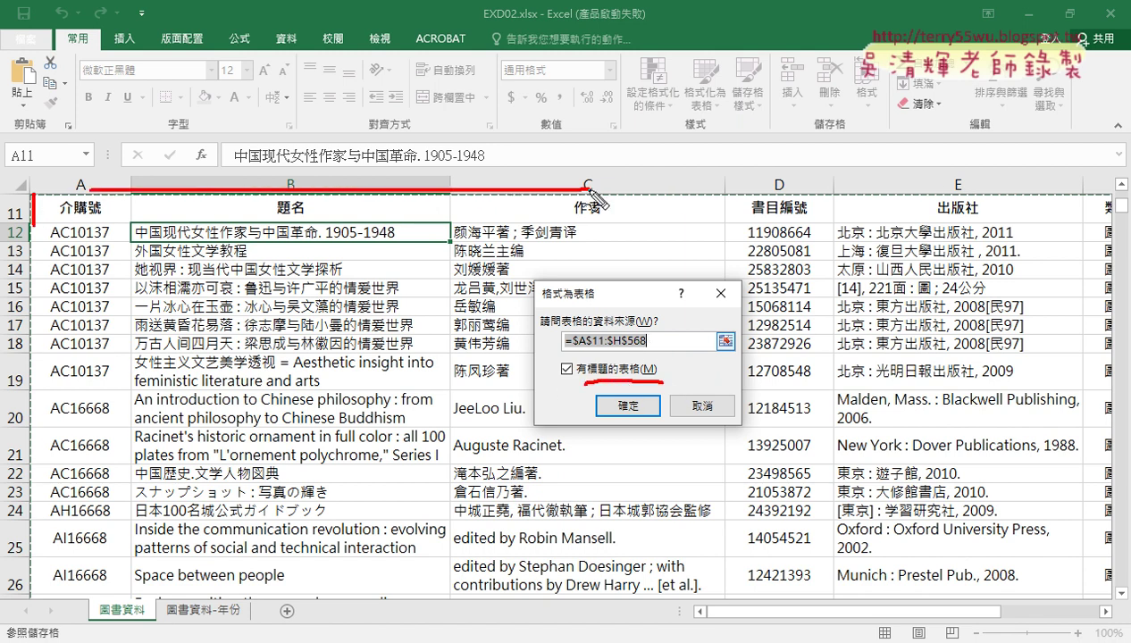
drag(97, 213, 295, 218)
drag(552, 357, 600, 350)
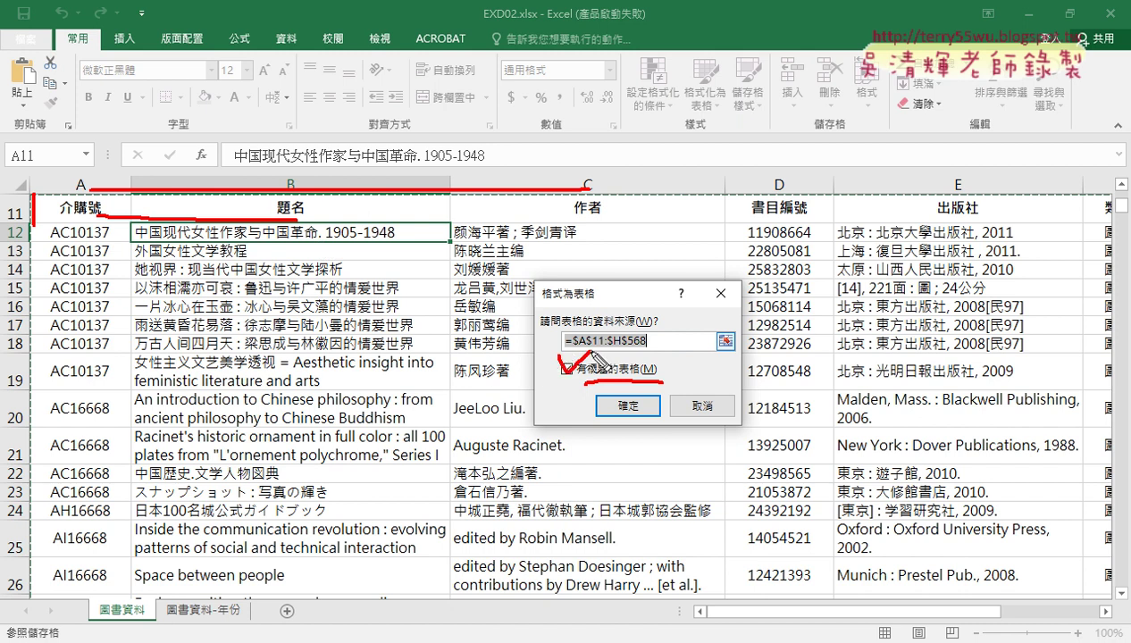
key(Escape)
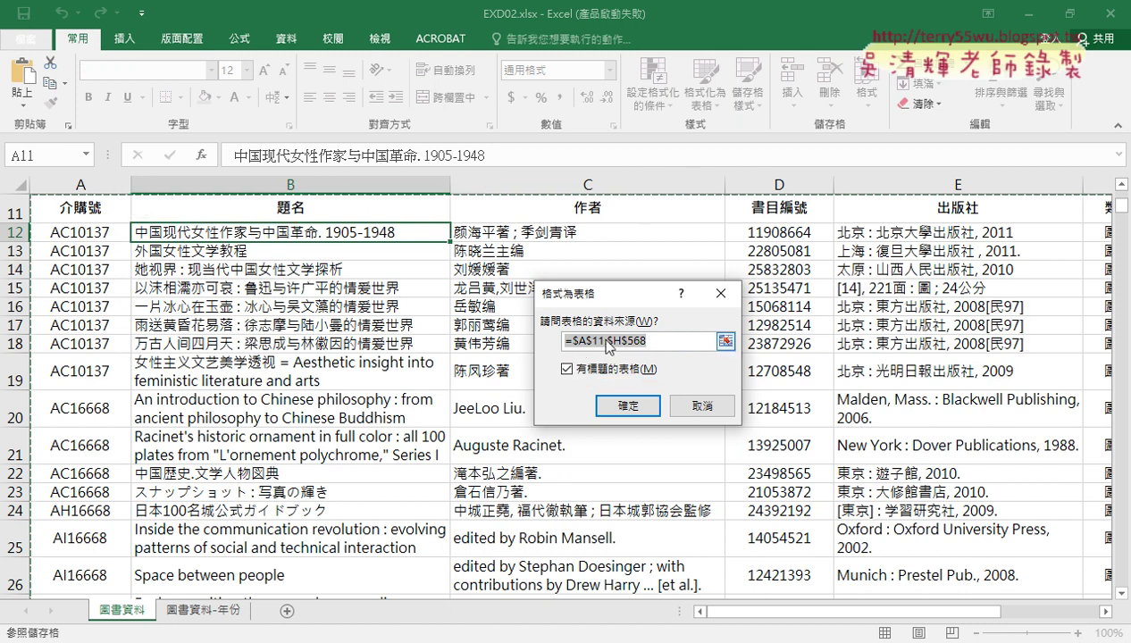
click(625, 407)
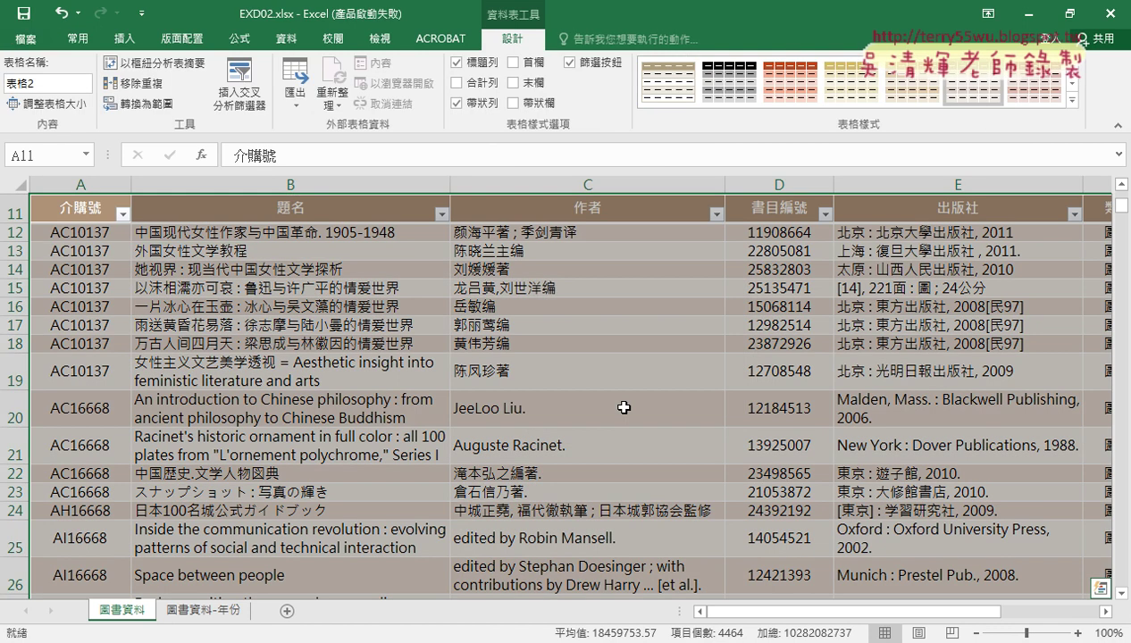
click(718, 214)
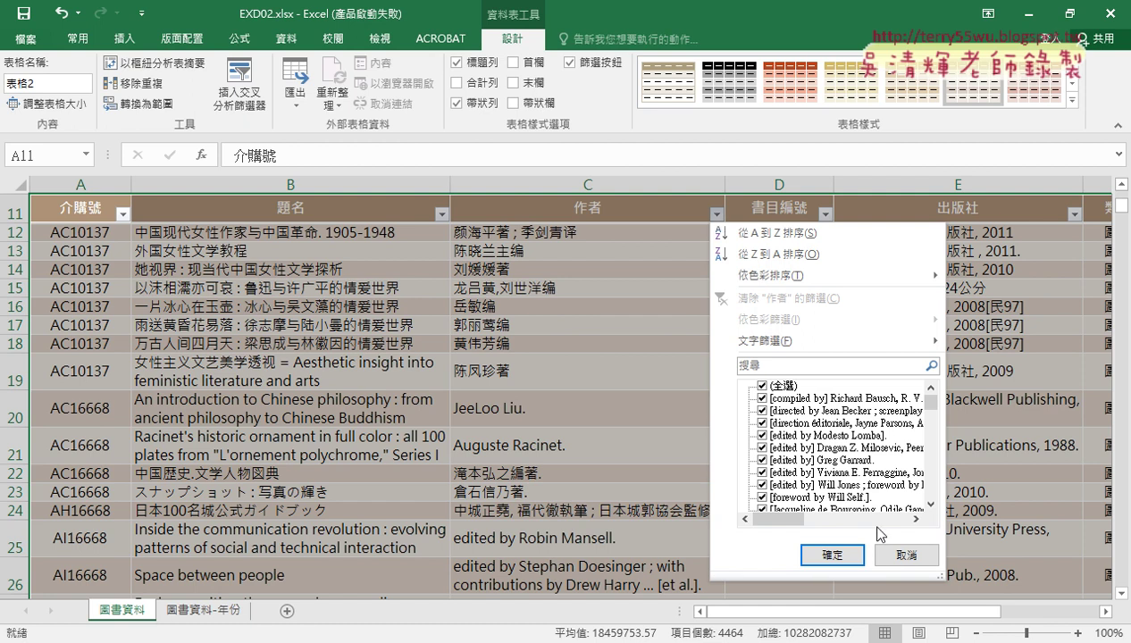
click(906, 554)
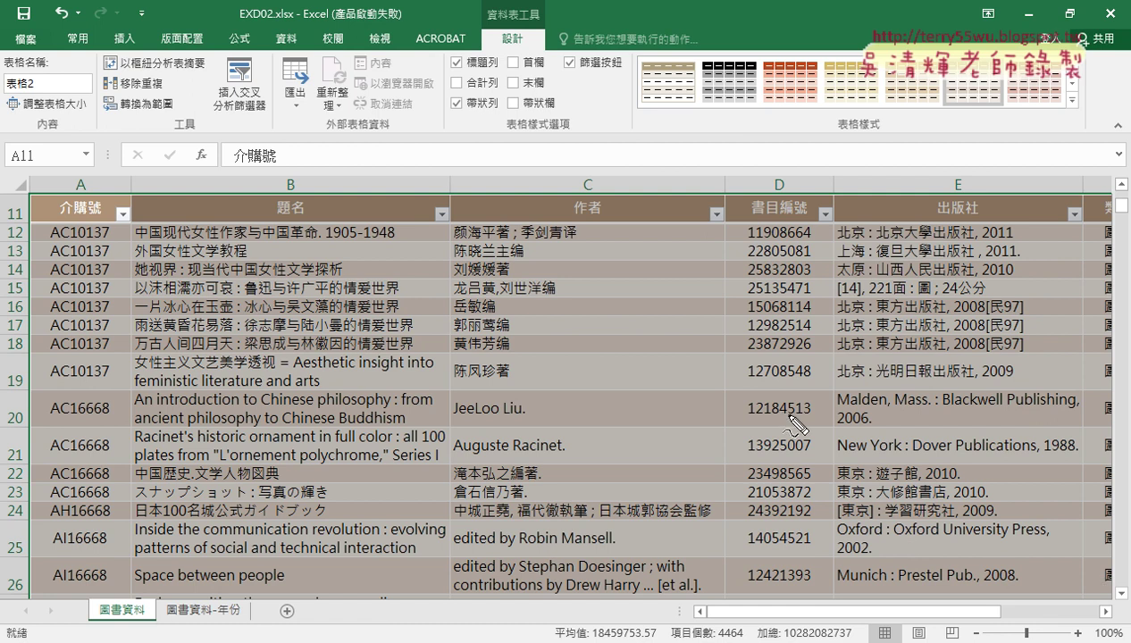
mouse_move(255, 126)
mouse_down()
mouse_move(212, 63)
mouse_move(261, 109)
mouse_up()
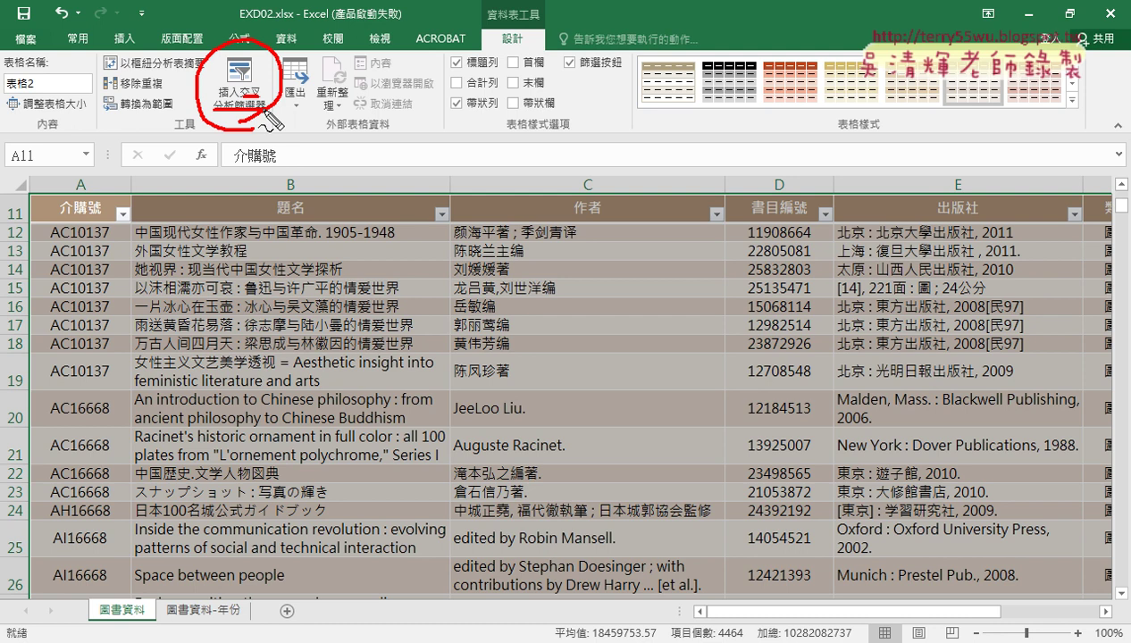
key(Escape)
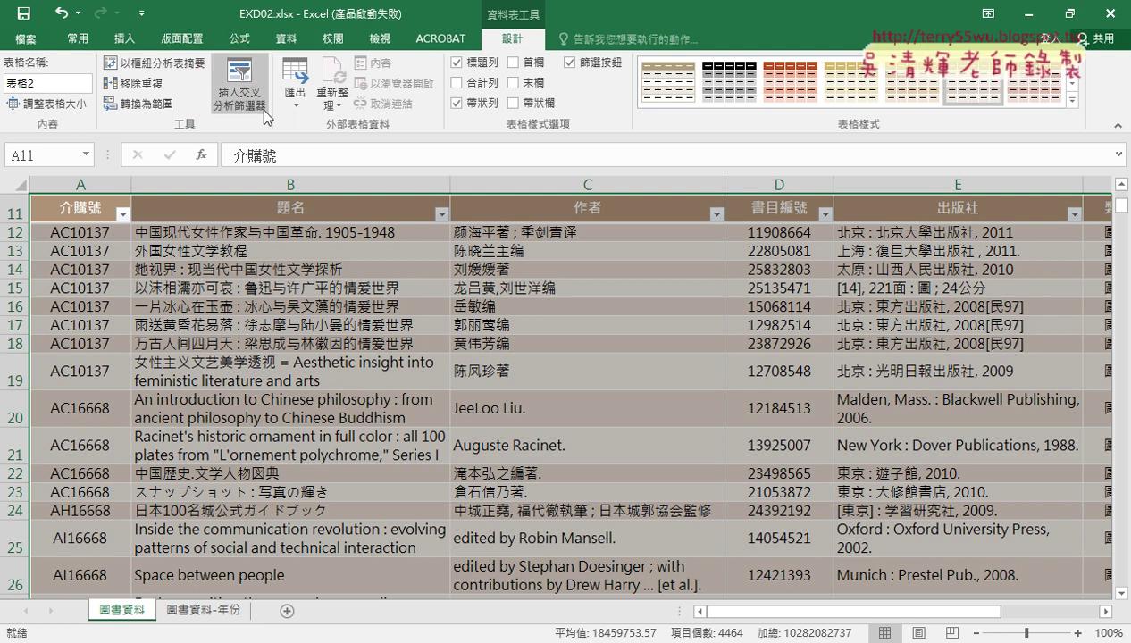
drag(902, 613, 1041, 613)
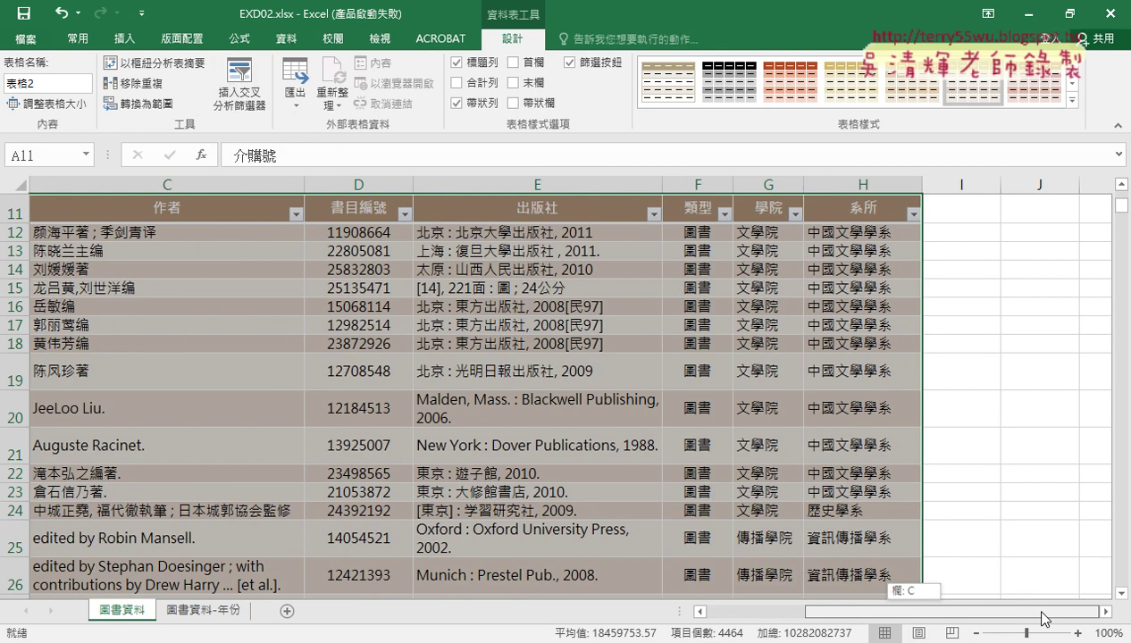
scroll(927, 477, up, 4)
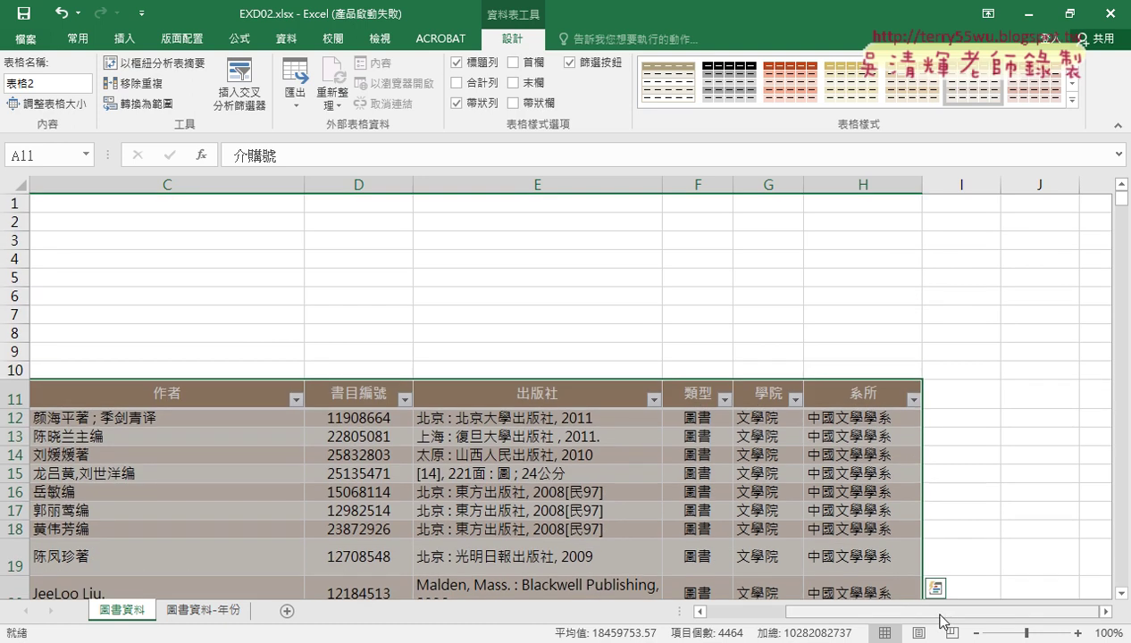
drag(939, 615, 911, 615)
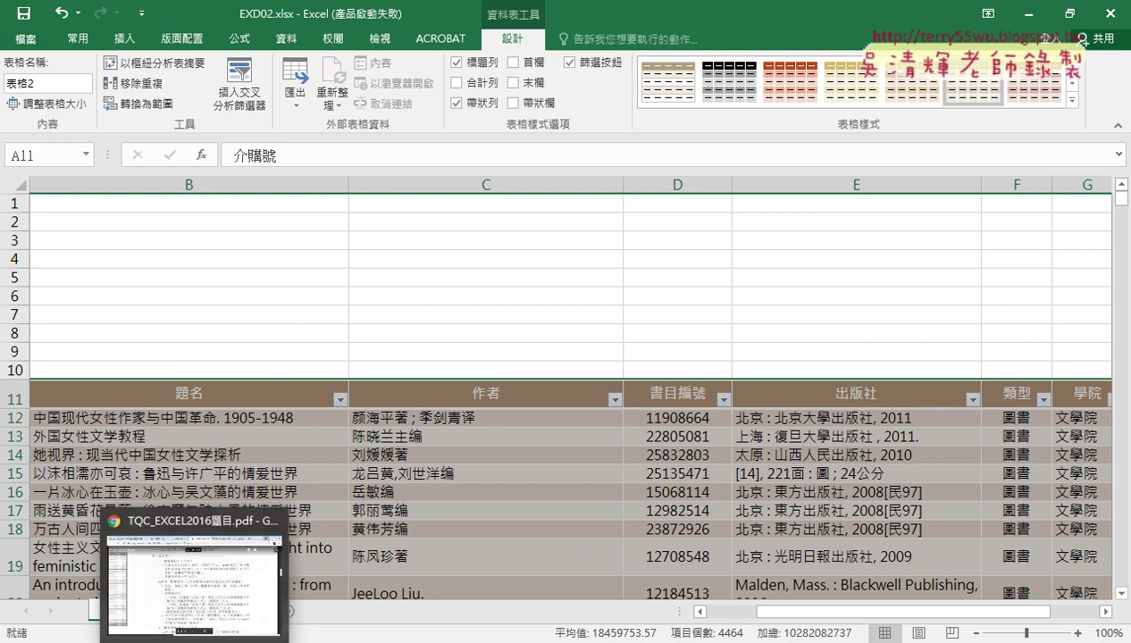
click(192, 567)
scroll(327, 394, down, 1)
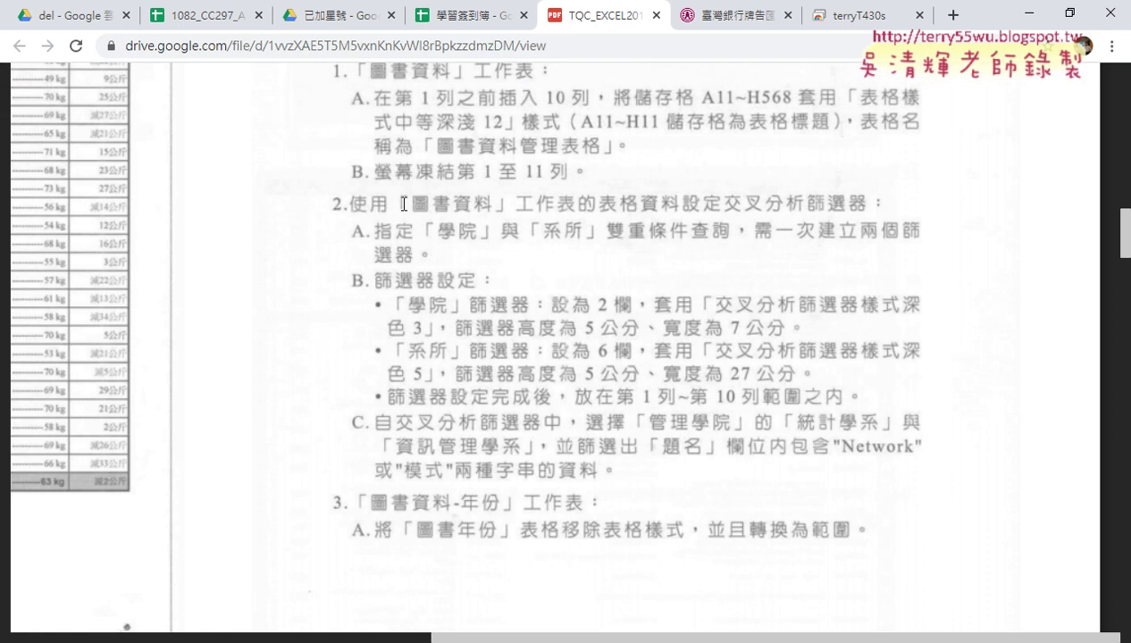
scroll(370, 265, up, 1)
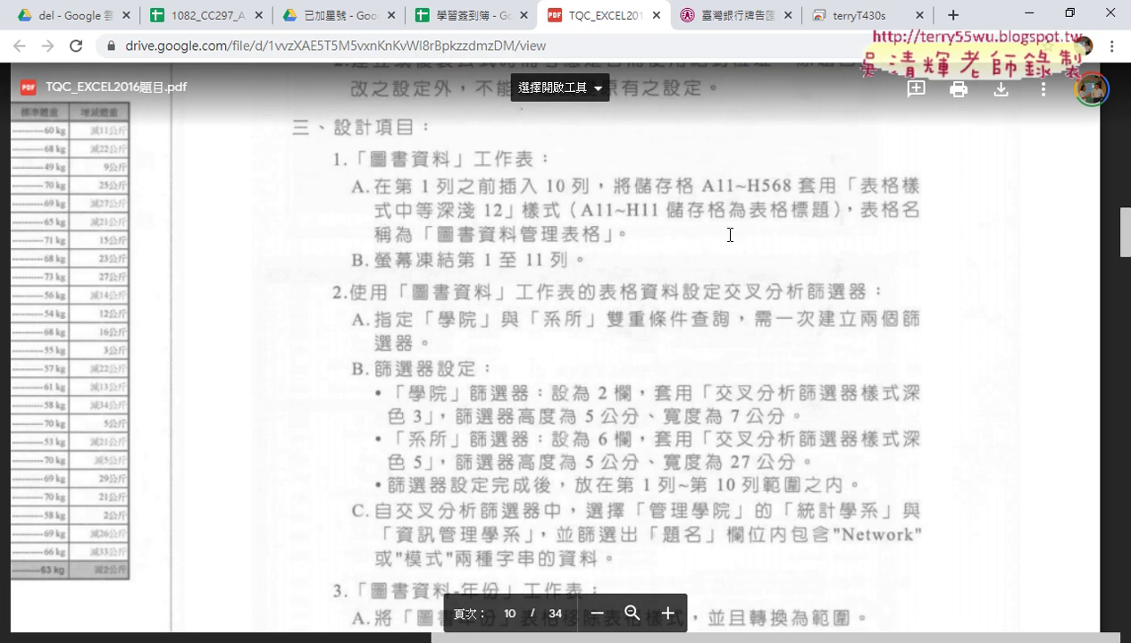
click(1019, 23)
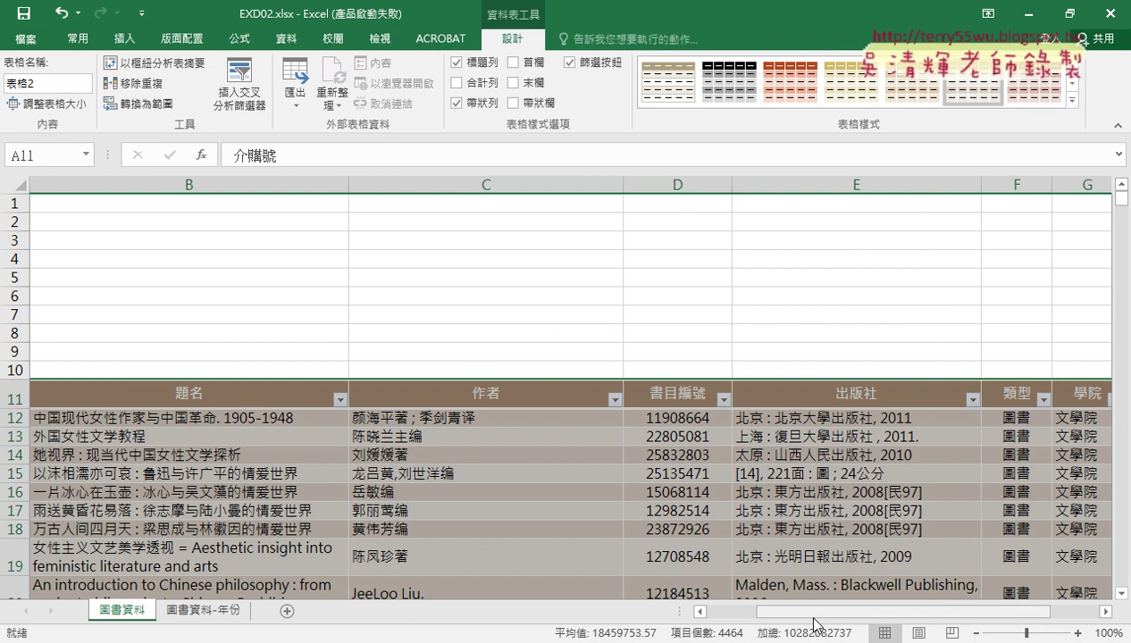
Scroll back up so blank rows 1–10 and header row 11 show, then select row 11.
drag(814, 611, 762, 611)
click(290, 480)
scroll(290, 487, down, 2)
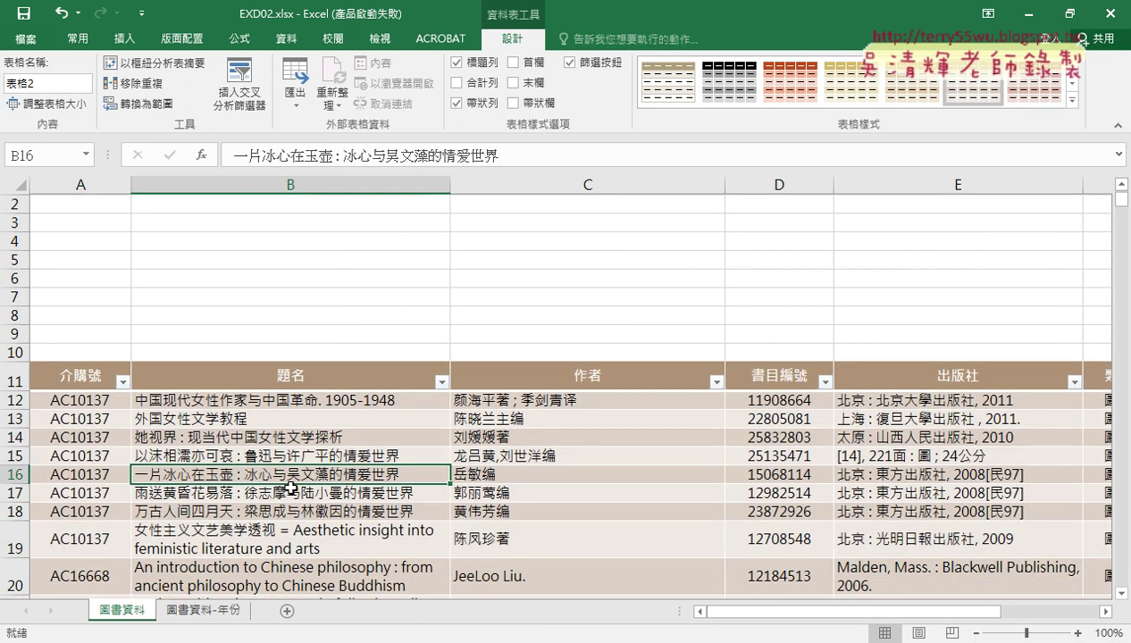
scroll(290, 487, down, 3)
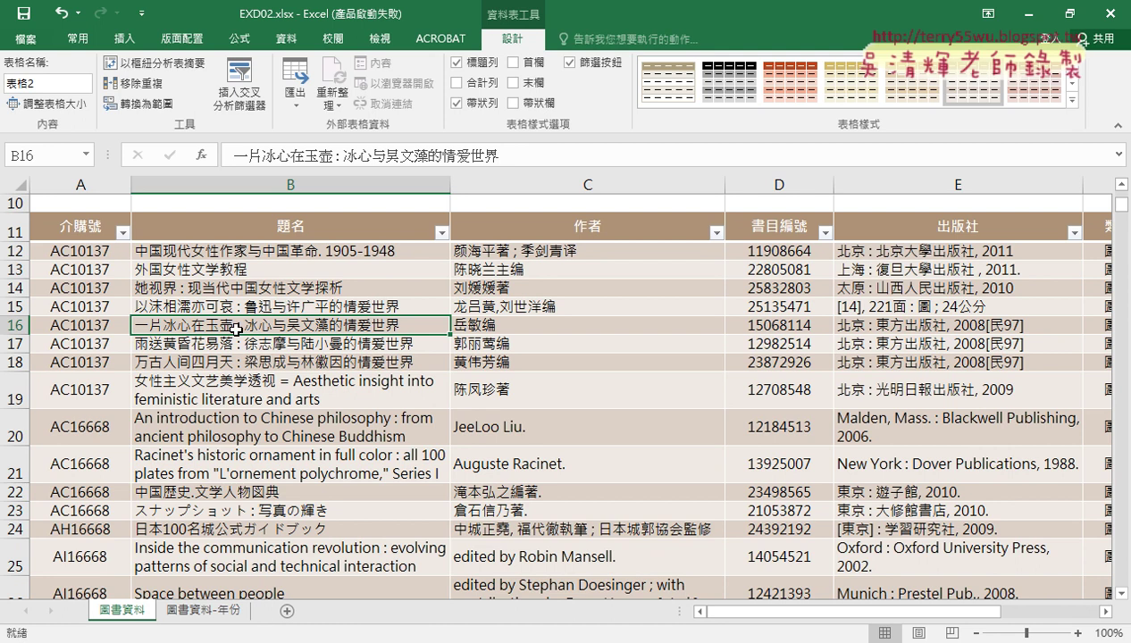
scroll(276, 343, down, 1)
scroll(275, 342, down, 1)
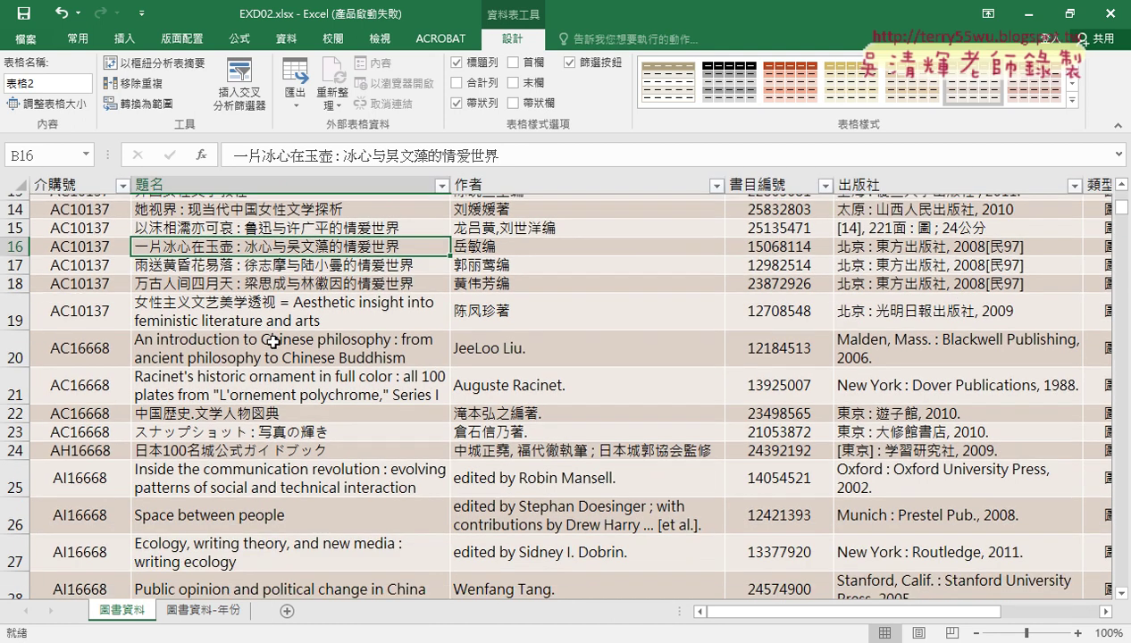
scroll(275, 342, down, 5)
scroll(275, 342, down, 3)
scroll(275, 342, down, 3)
scroll(274, 342, down, 3)
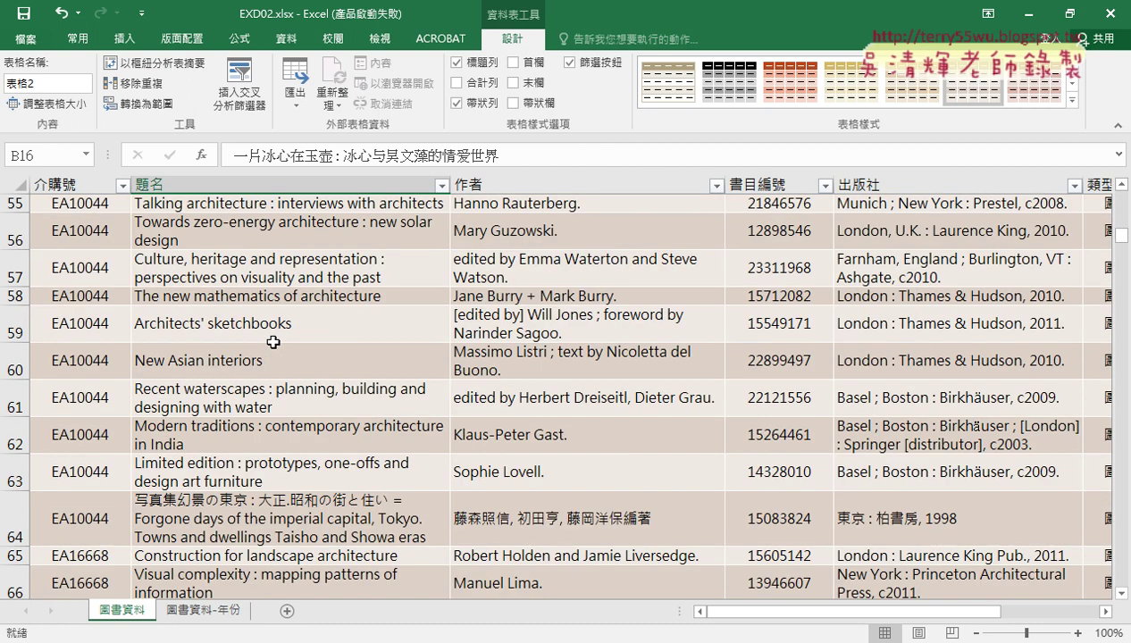
scroll(273, 342, down, 6)
scroll(273, 342, down, 4)
scroll(274, 342, down, 8)
scroll(274, 342, down, 2)
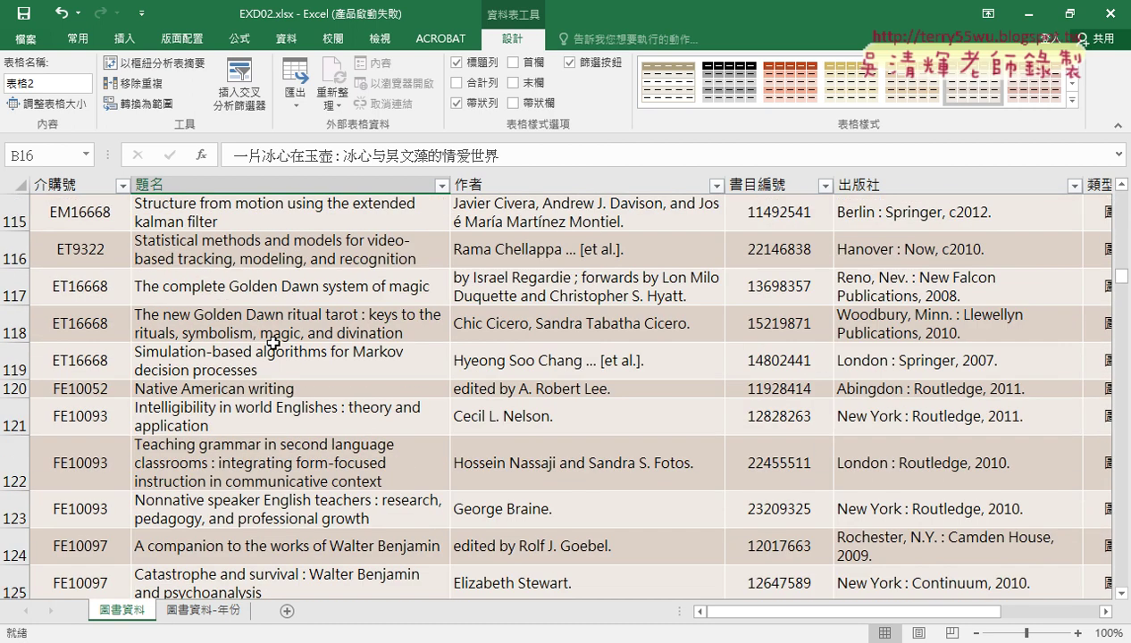
click(632, 325)
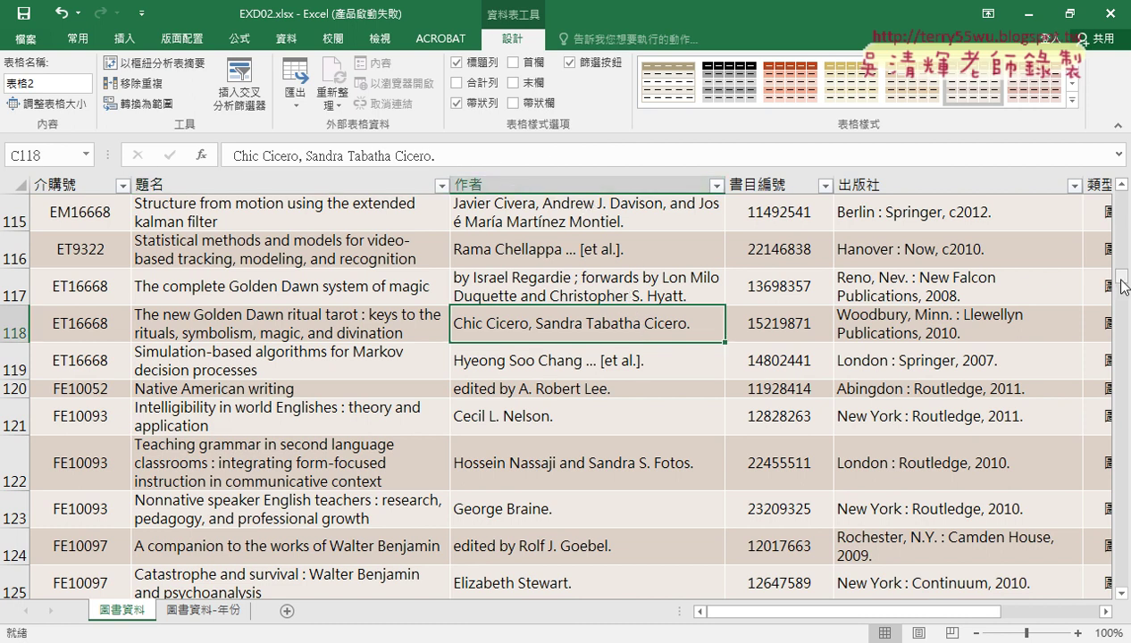
drag(1124, 286, 1124, 197)
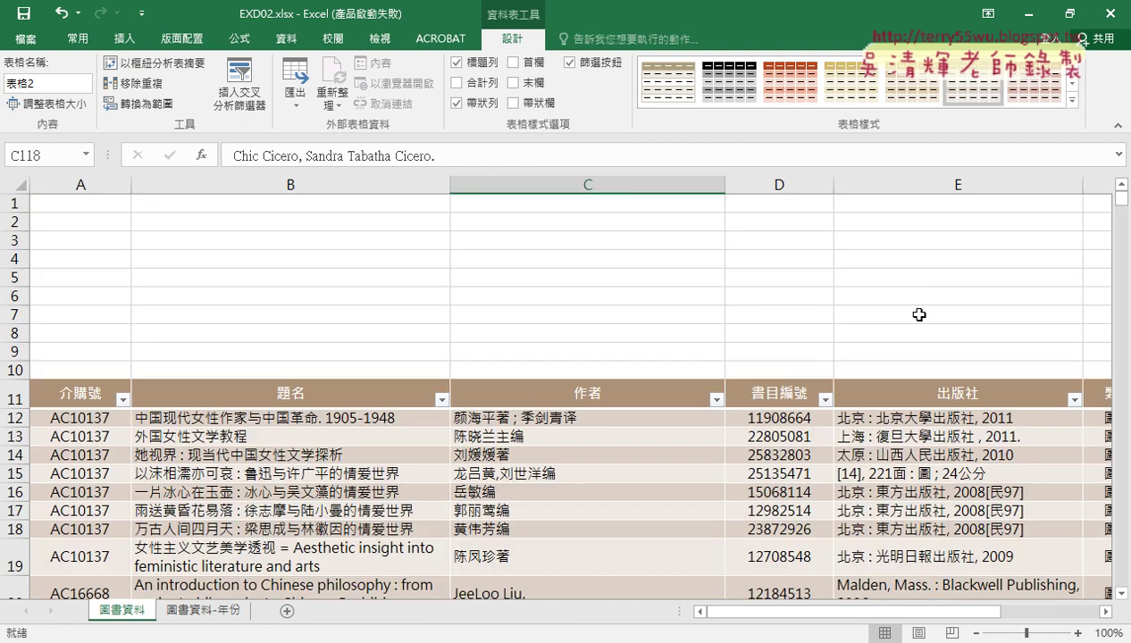
click(586, 398)
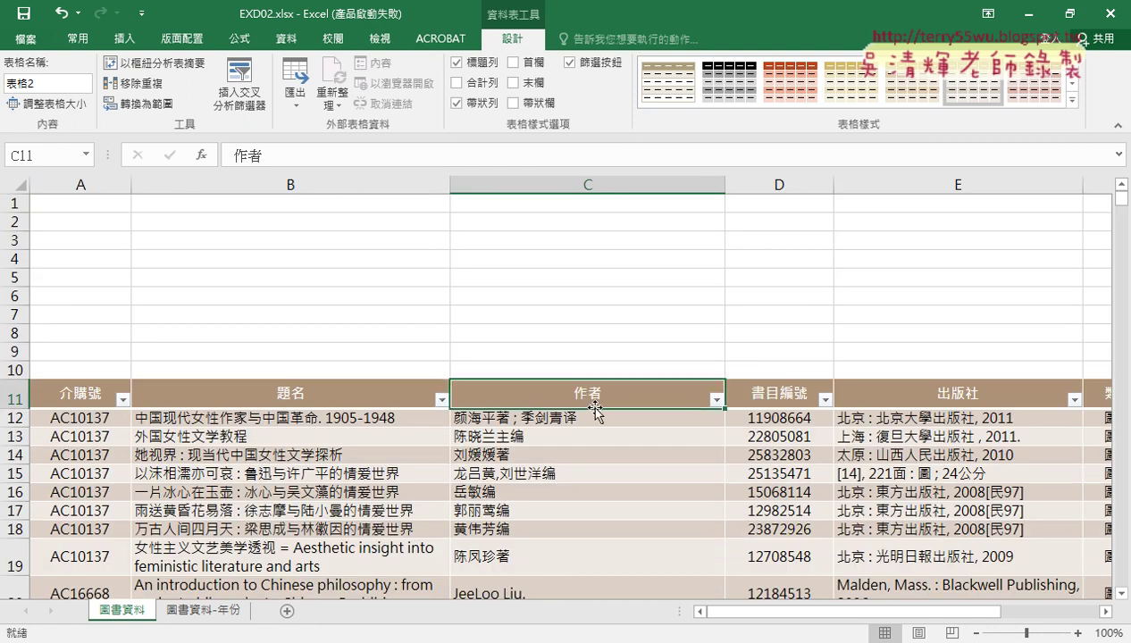
scroll(594, 429, down, 3)
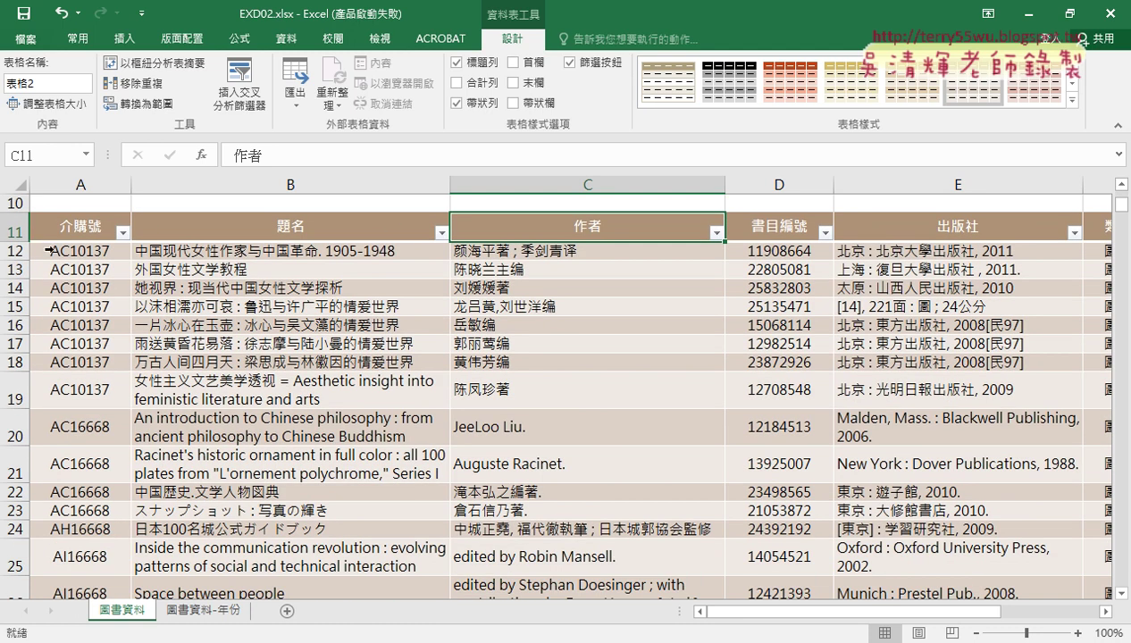
click(9, 230)
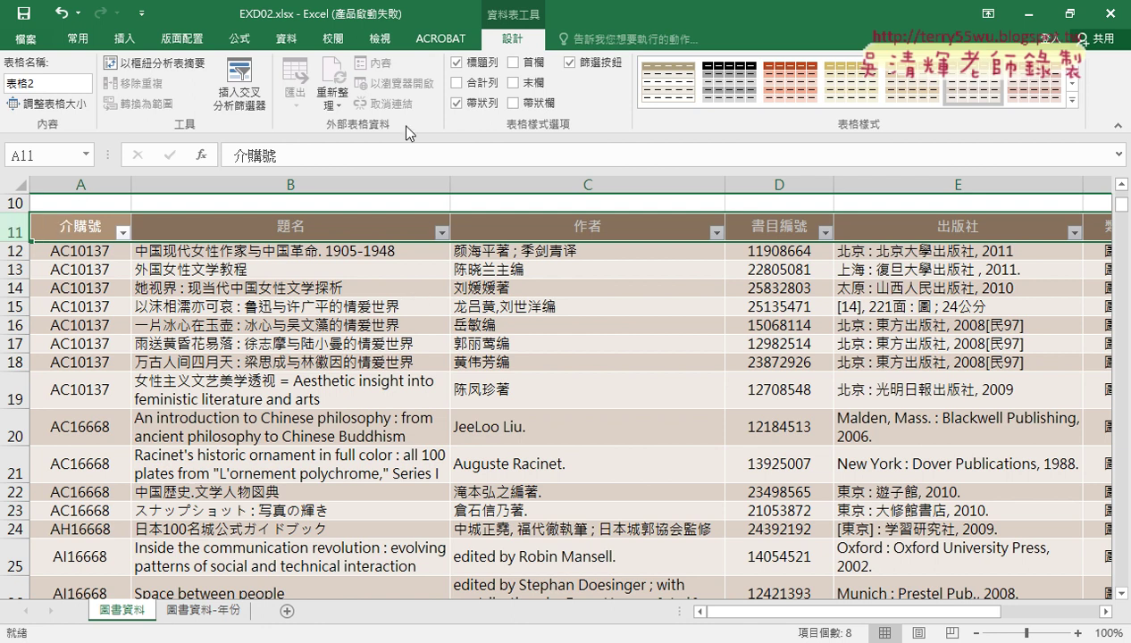
On the 檢視 (View) tab, look over the 凍結窗格 options, then select row 12.
click(339, 45)
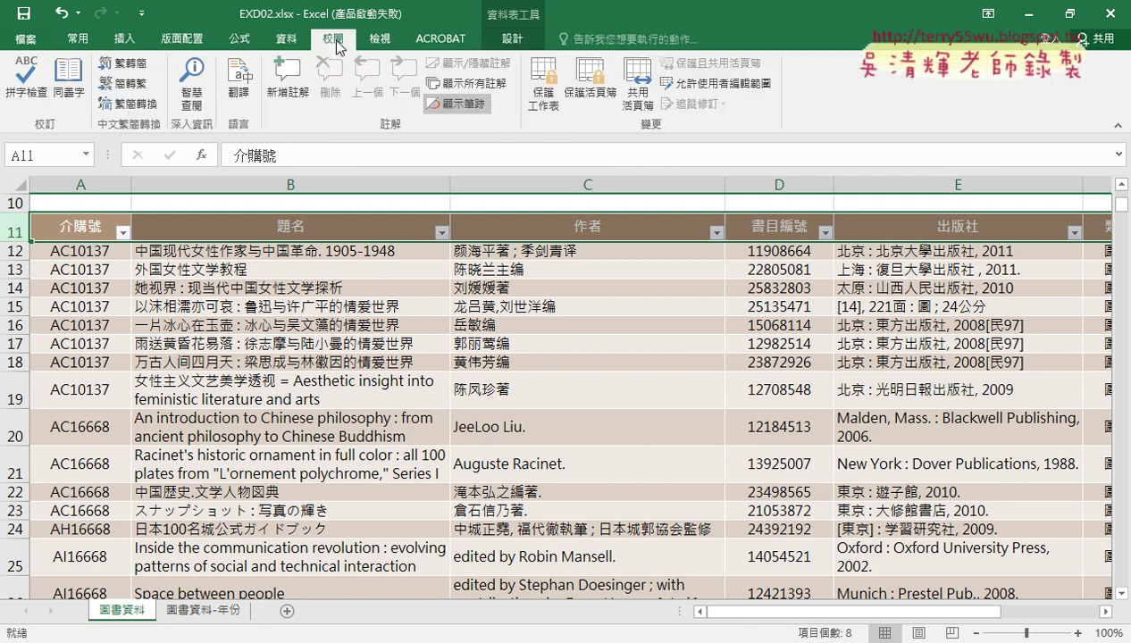
click(380, 41)
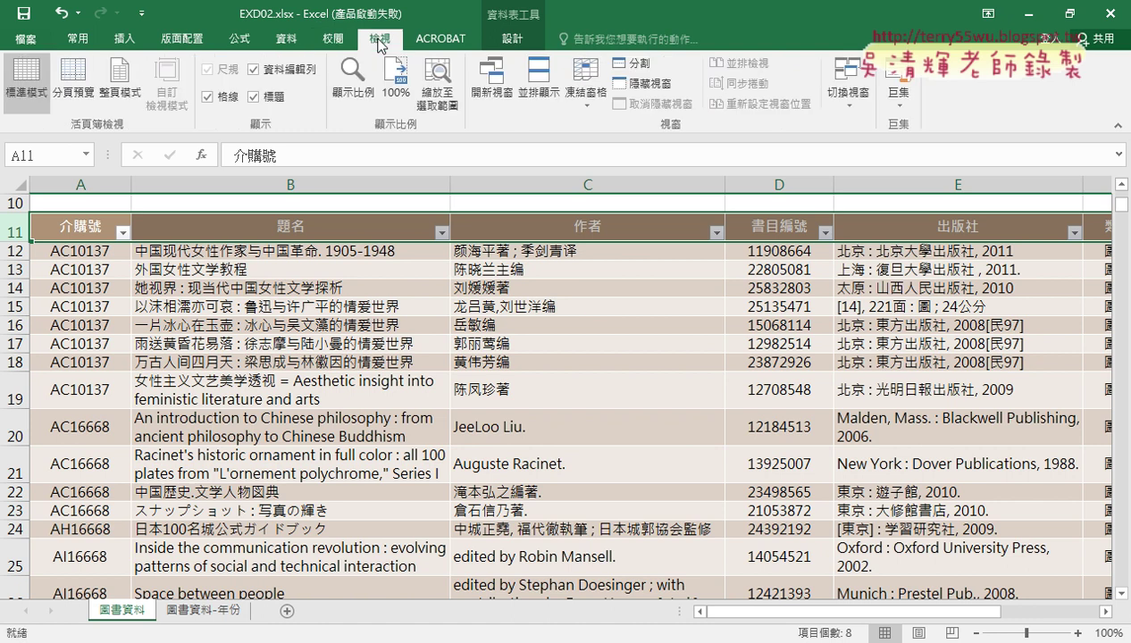
click(585, 93)
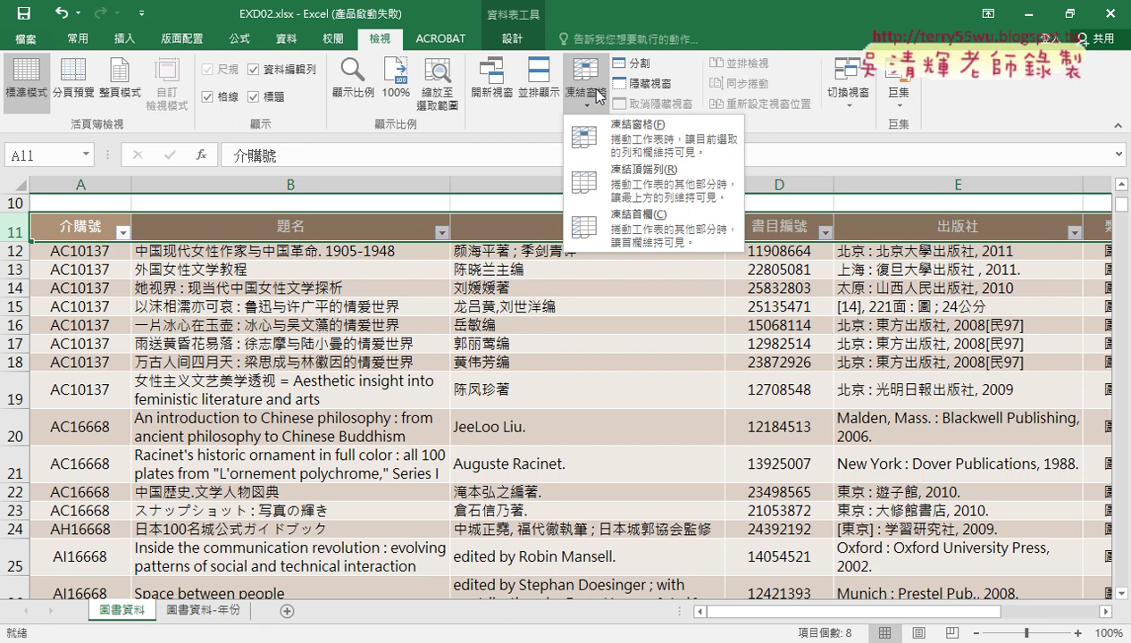
click(630, 131)
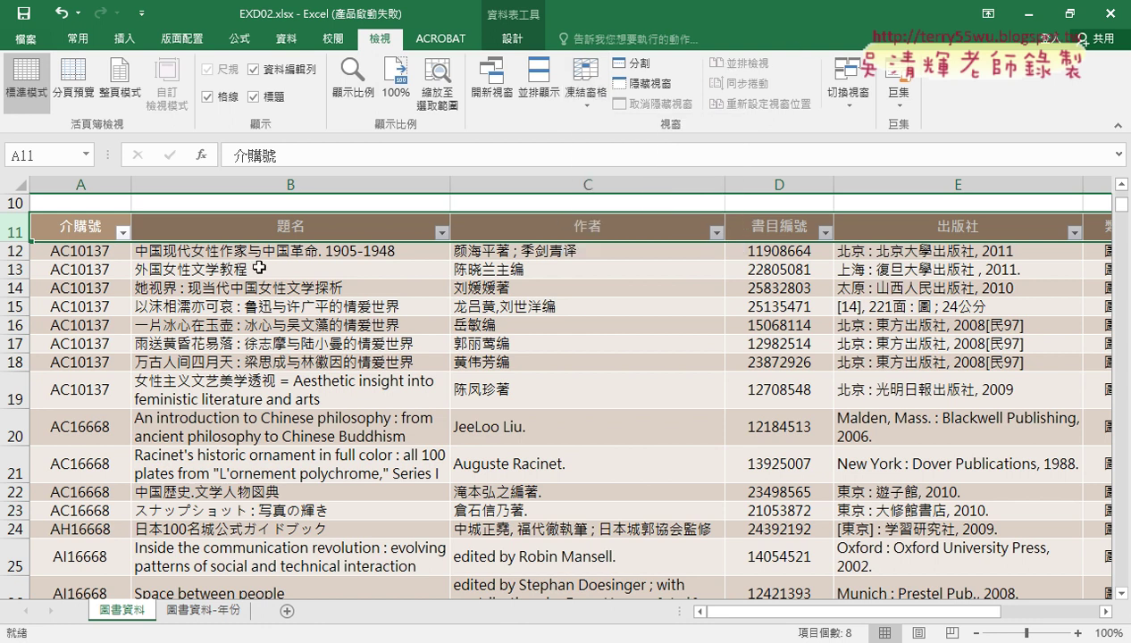
click(11, 252)
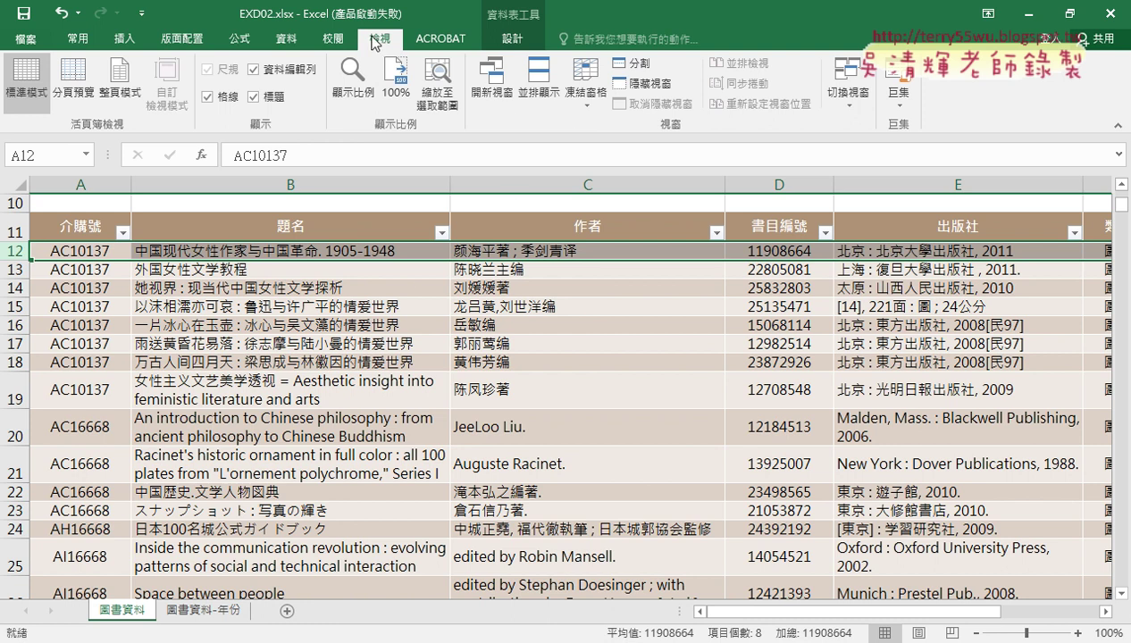
Freeze panes at row 12 so rows 1–11 stay fixed.
click(588, 104)
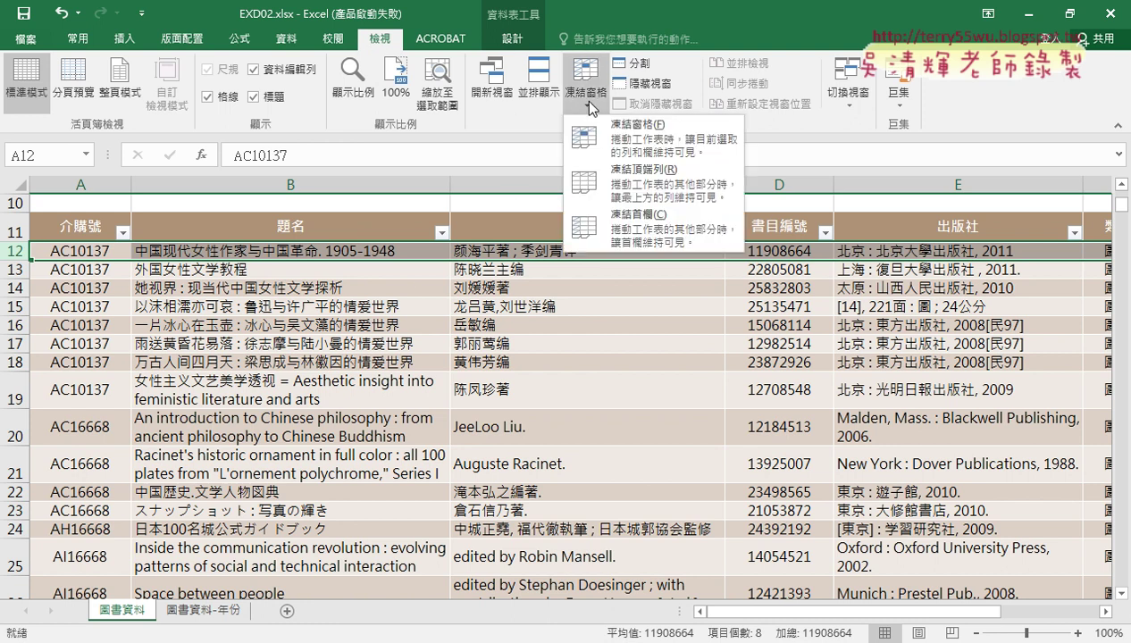
click(664, 131)
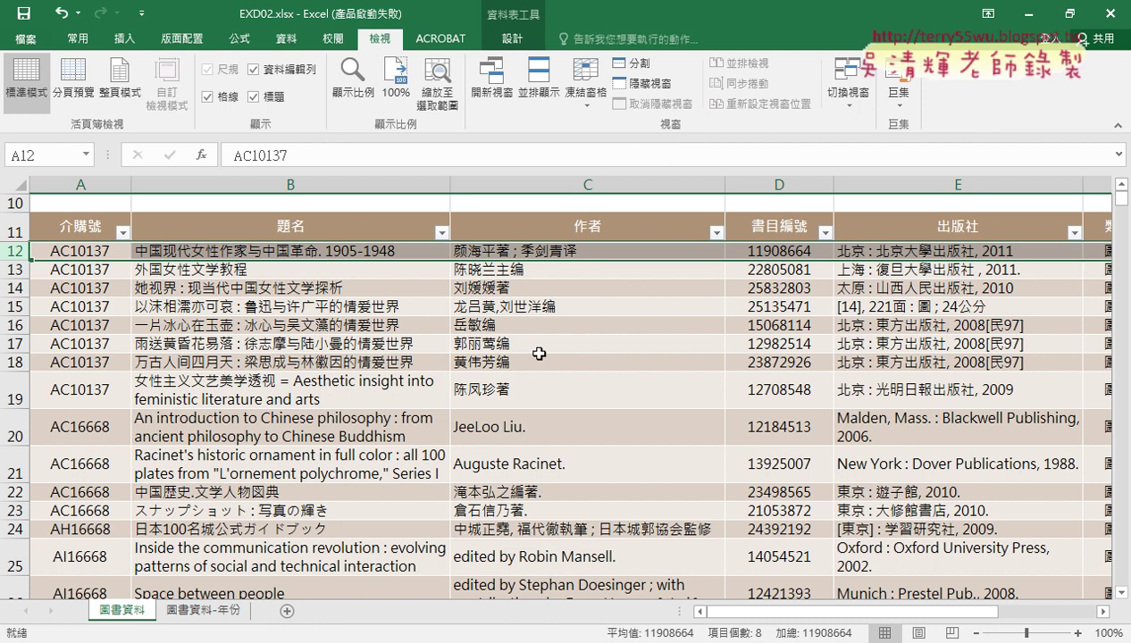
click(15, 232)
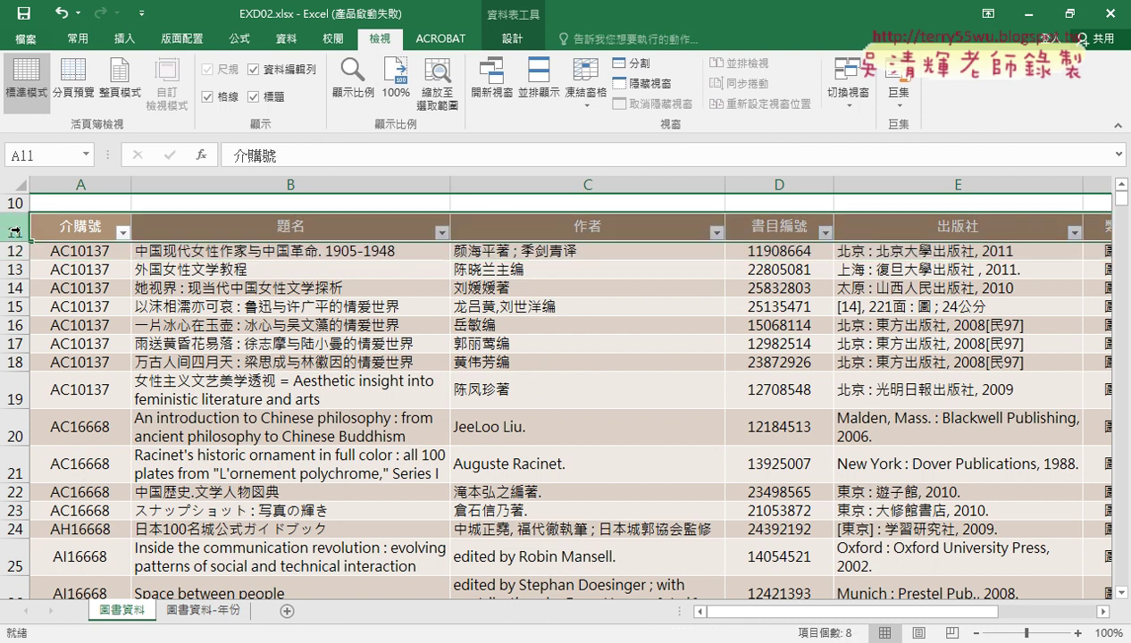
click(13, 253)
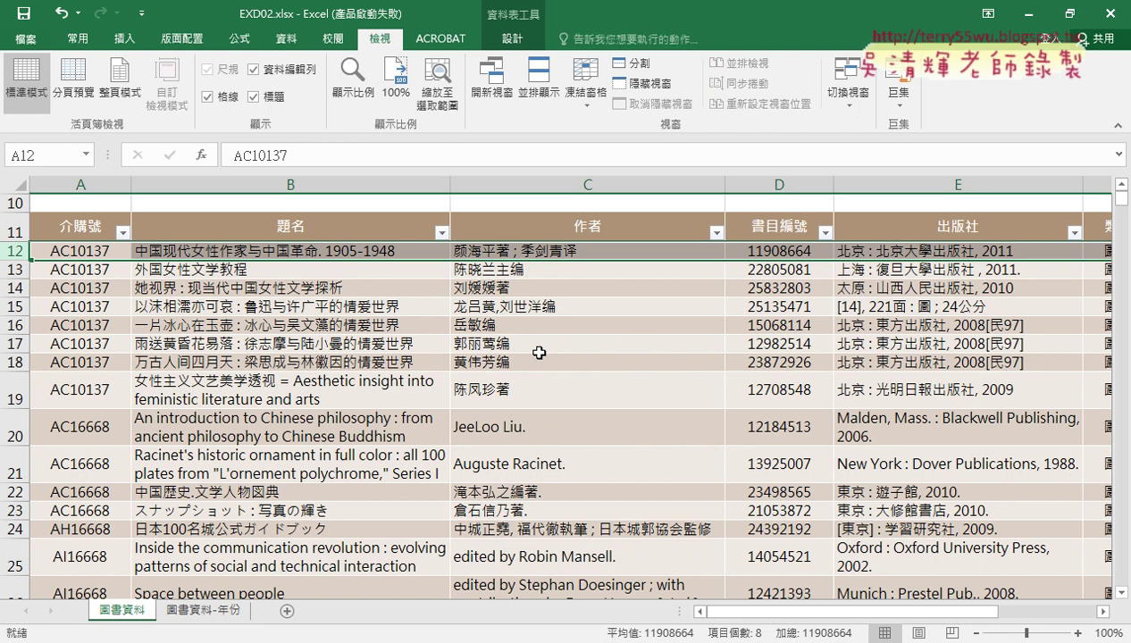
Scroll down and up through the records to check rows 1–11 stay frozen.
scroll(539, 353, down, 1)
scroll(540, 353, down, 2)
scroll(539, 353, down, 3)
scroll(539, 353, down, 3)
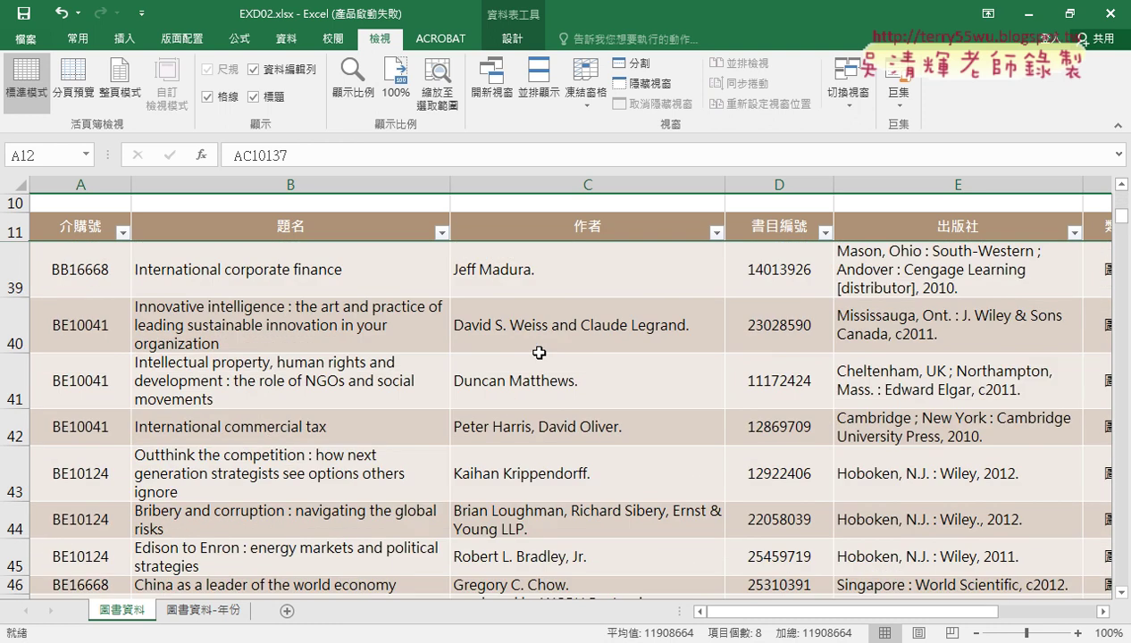
scroll(540, 353, down, 5)
scroll(539, 353, down, 5)
scroll(540, 353, down, 5)
scroll(540, 352, down, 4)
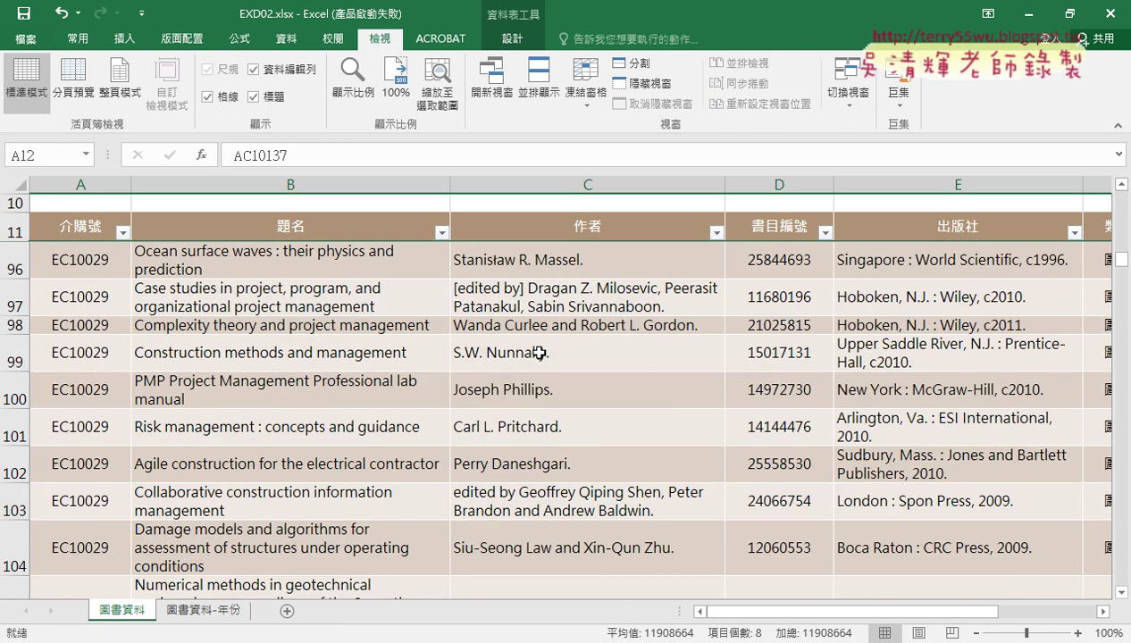
scroll(540, 352, up, 12)
scroll(540, 353, up, 6)
scroll(539, 352, up, 8)
scroll(540, 353, up, 2)
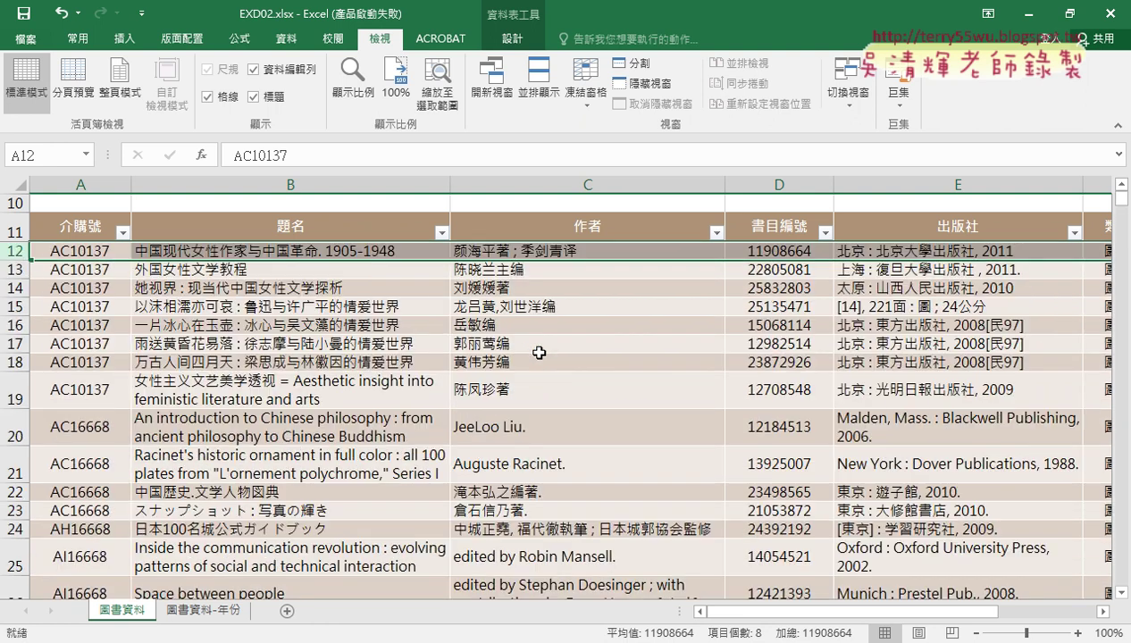
scroll(539, 353, down, 4)
scroll(539, 353, down, 8)
scroll(540, 352, down, 7)
scroll(539, 353, down, 5)
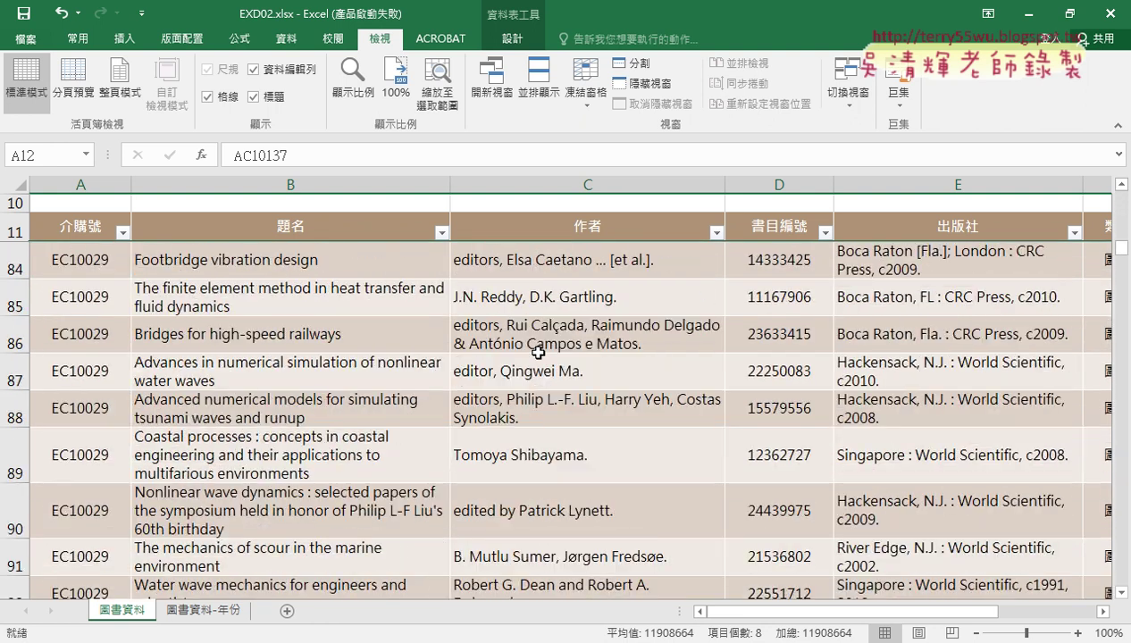
scroll(538, 353, down, 9)
scroll(538, 353, down, 8)
scroll(538, 353, down, 8)
scroll(538, 353, down, 9)
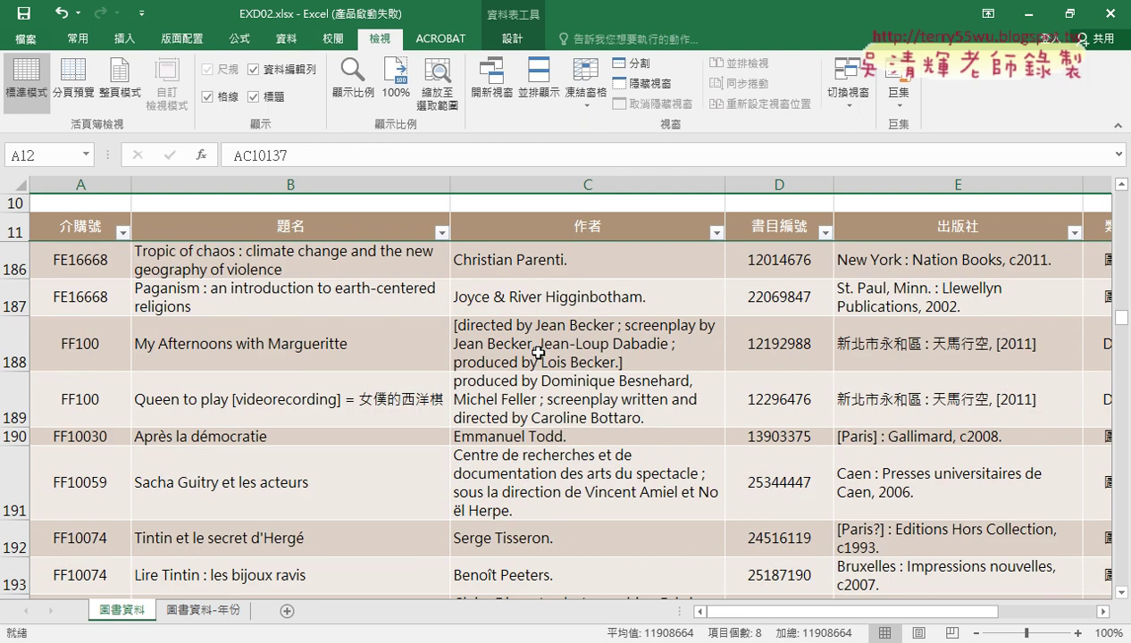
scroll(539, 353, up, 9)
scroll(538, 353, up, 9)
scroll(539, 353, up, 10)
scroll(539, 353, up, 5)
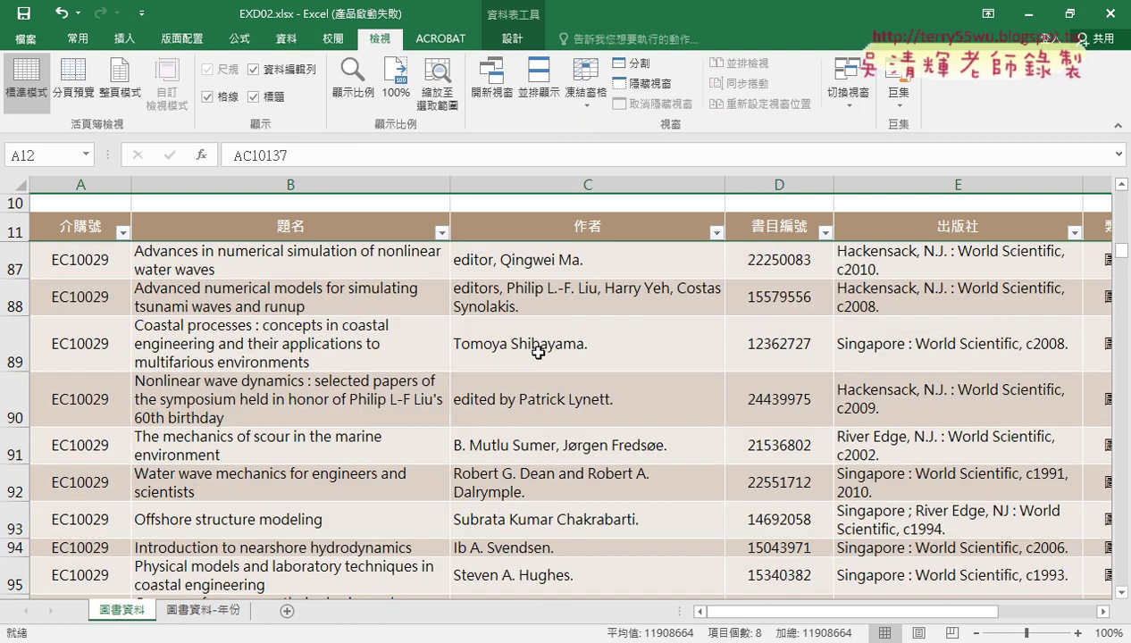
scroll(539, 353, up, 13)
scroll(539, 353, up, 9)
scroll(539, 353, up, 3)
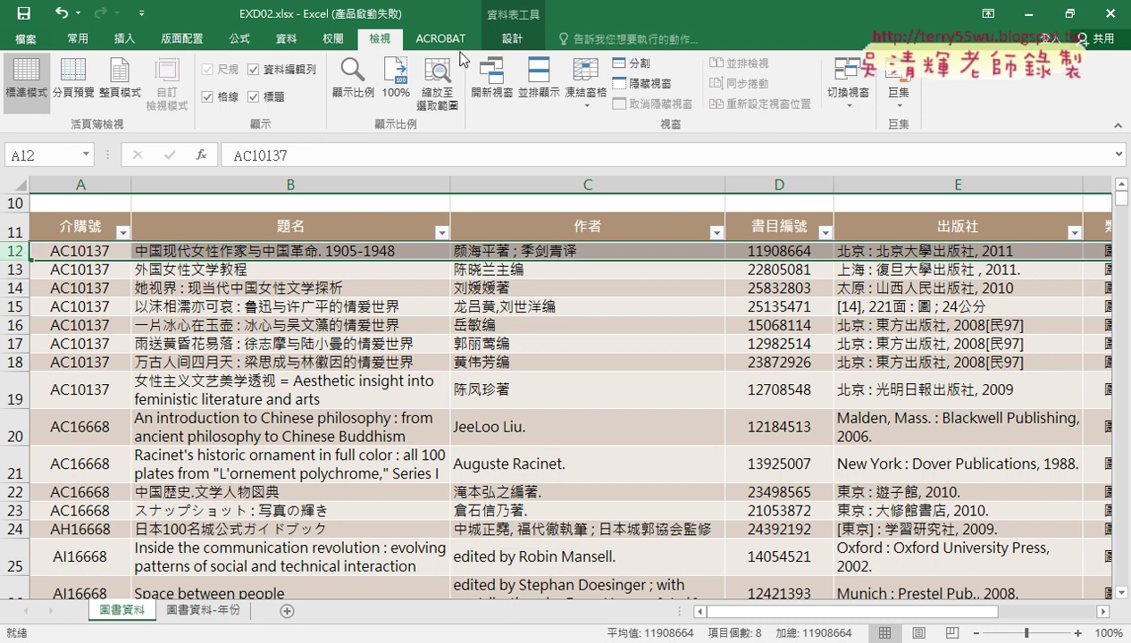
Unfreeze the panes and scroll the table to compare.
click(593, 101)
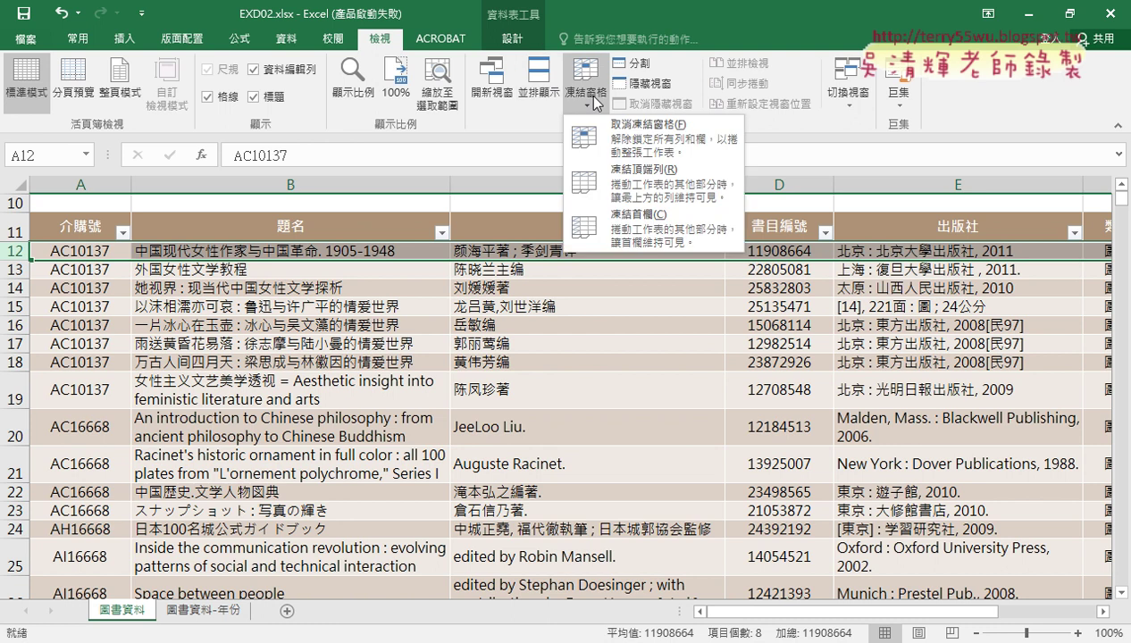
click(631, 140)
click(638, 362)
scroll(638, 373, down, 1)
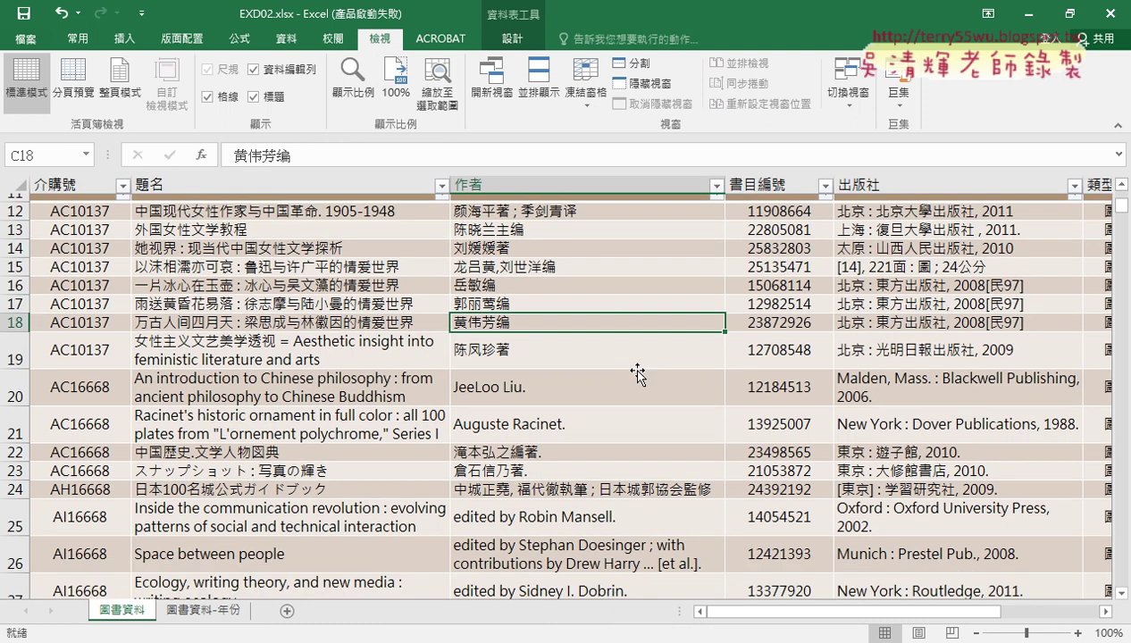
scroll(638, 373, down, 3)
scroll(638, 374, down, 2)
scroll(638, 373, up, 4)
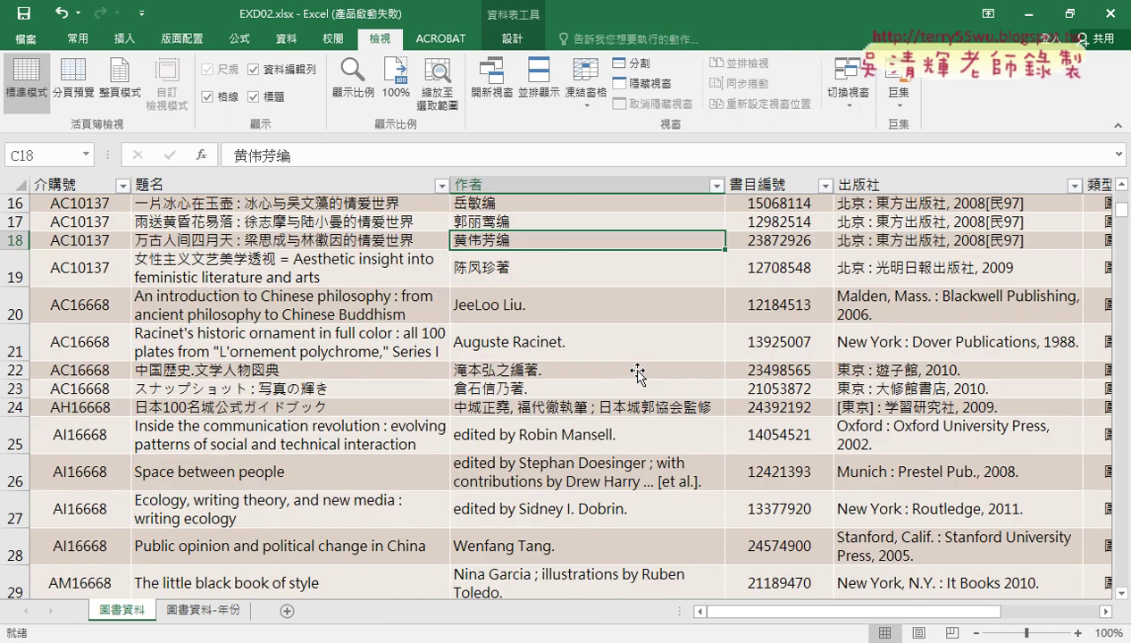
scroll(638, 373, up, 5)
scroll(638, 374, down, 3)
scroll(638, 374, up, 1)
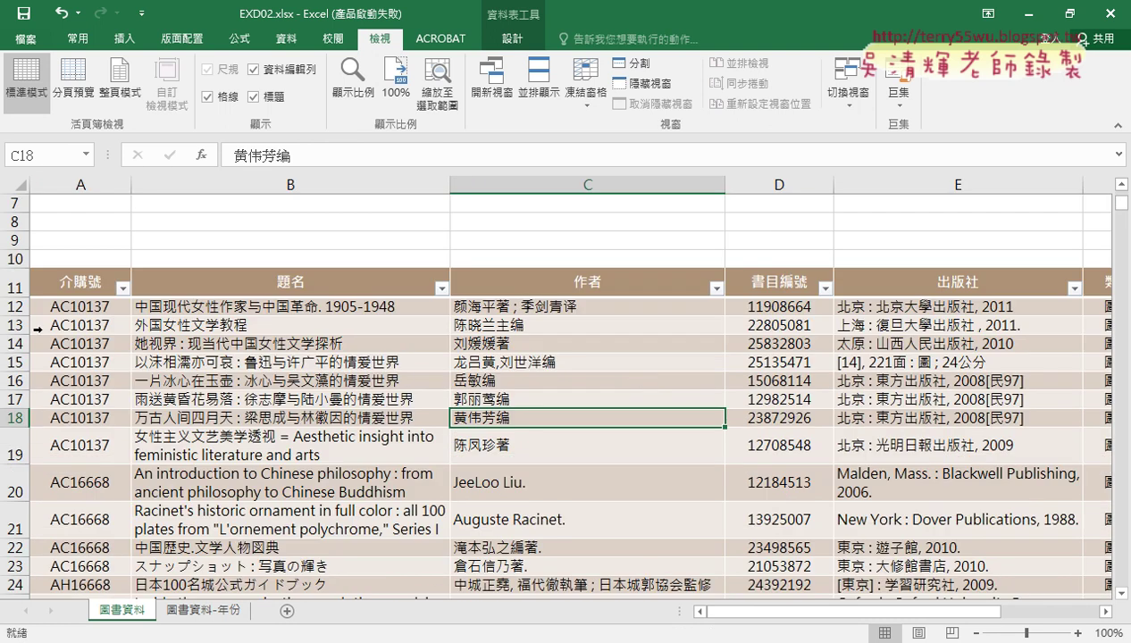
Re-freeze panes at row 12 and return to the task PDF.
click(31, 306)
click(586, 85)
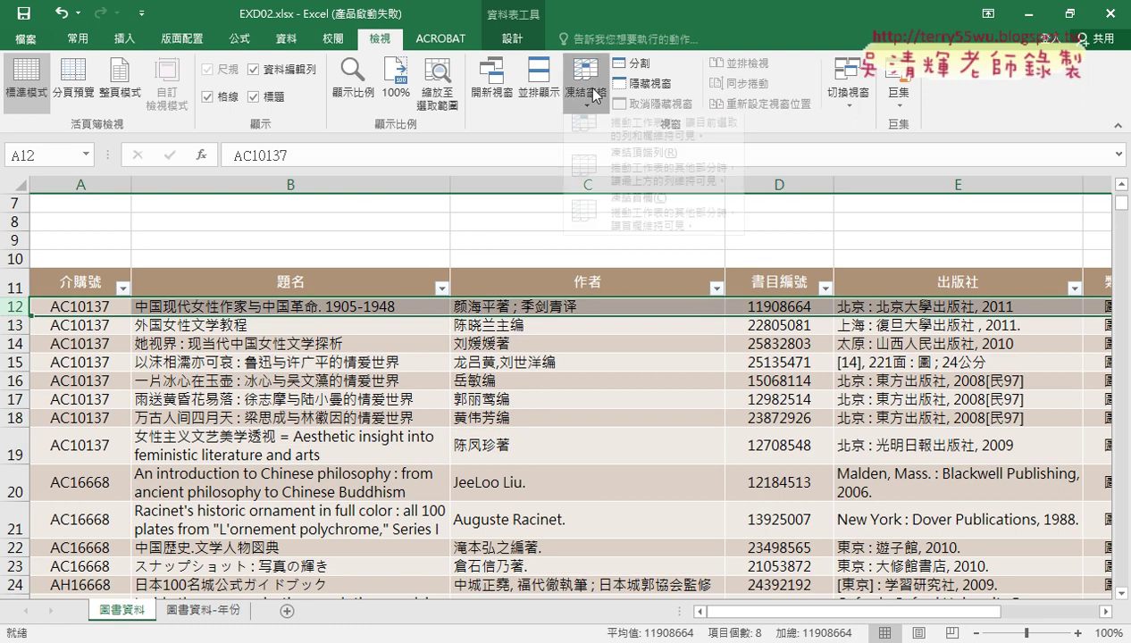
click(619, 138)
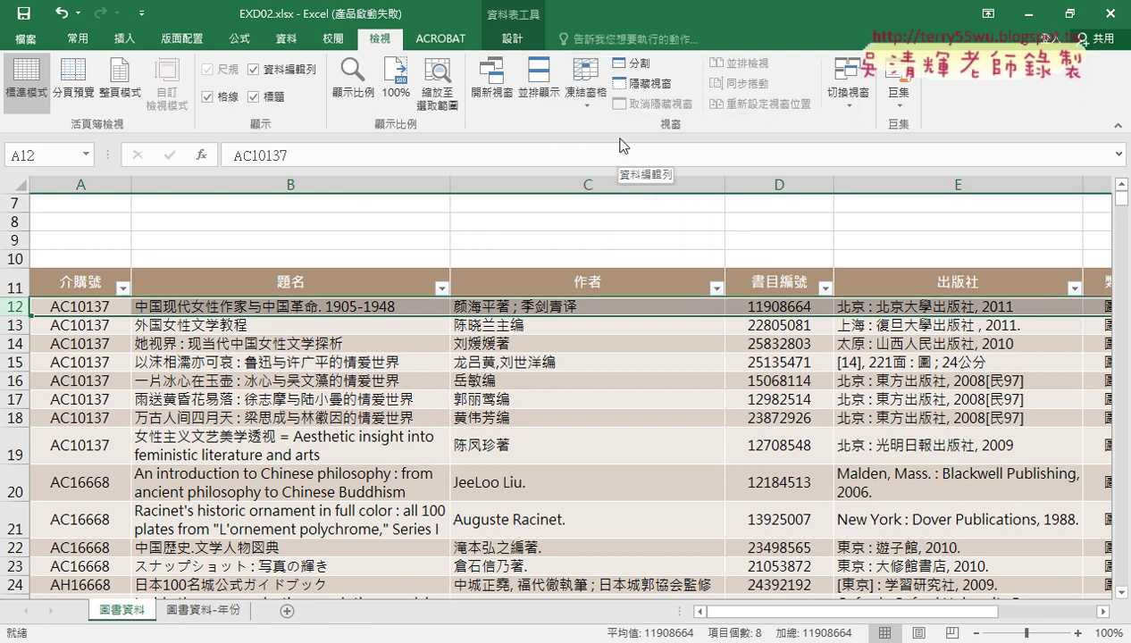
click(201, 630)
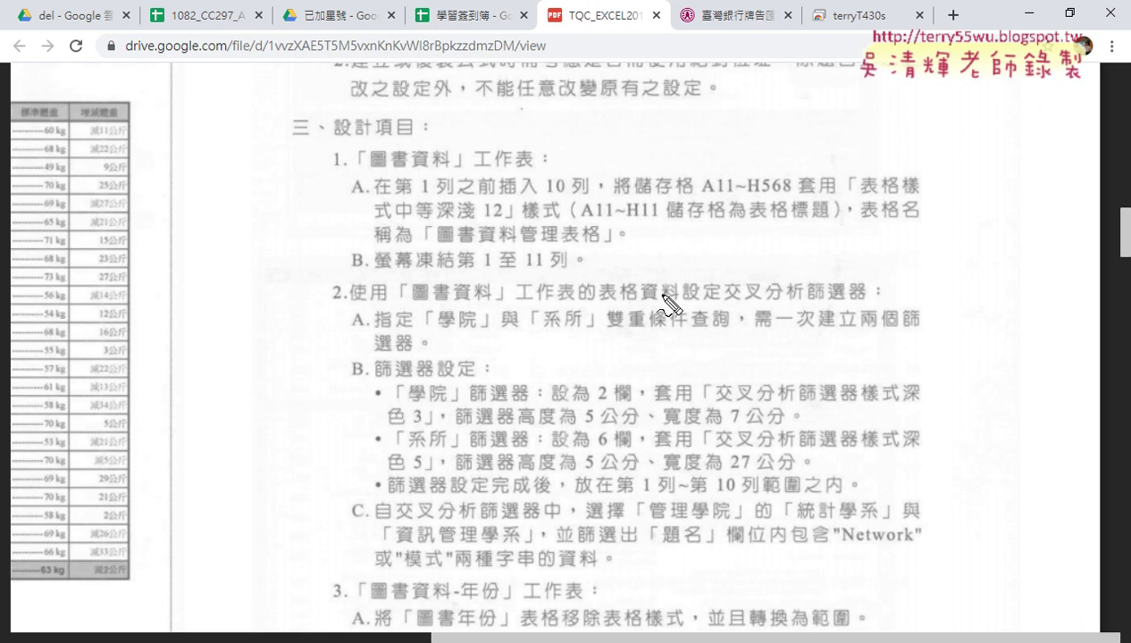
Underline the slicer specs (學院 2 columns/7 cm, 系所 6 columns/27 cm, rows 1–10), then clear the marks.
drag(731, 302, 882, 302)
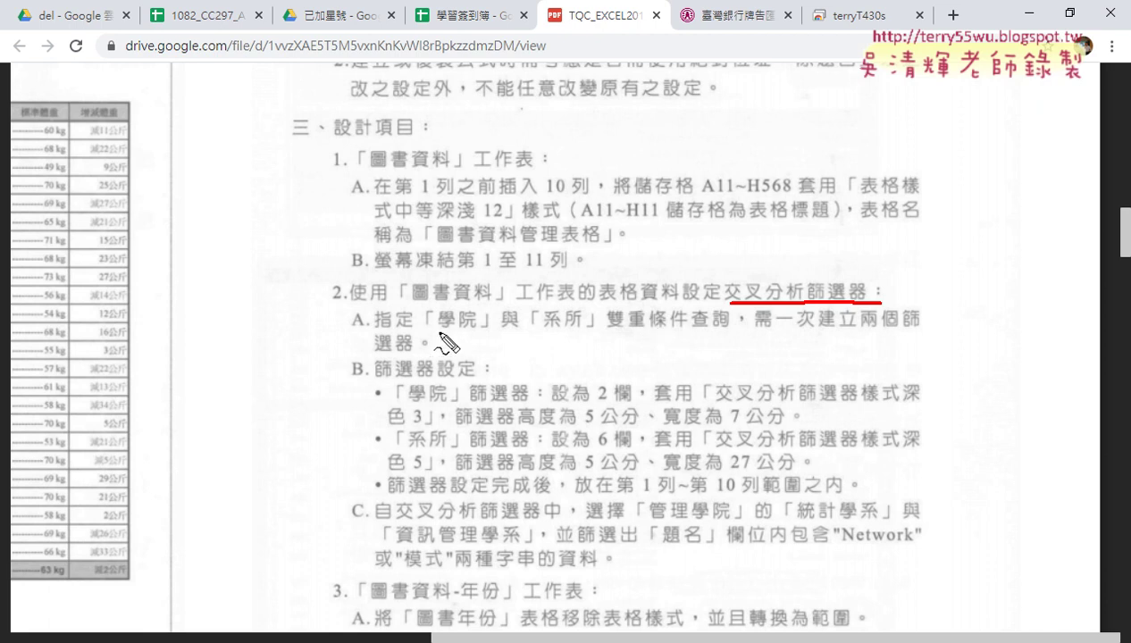
drag(427, 331, 477, 333)
drag(548, 329, 582, 329)
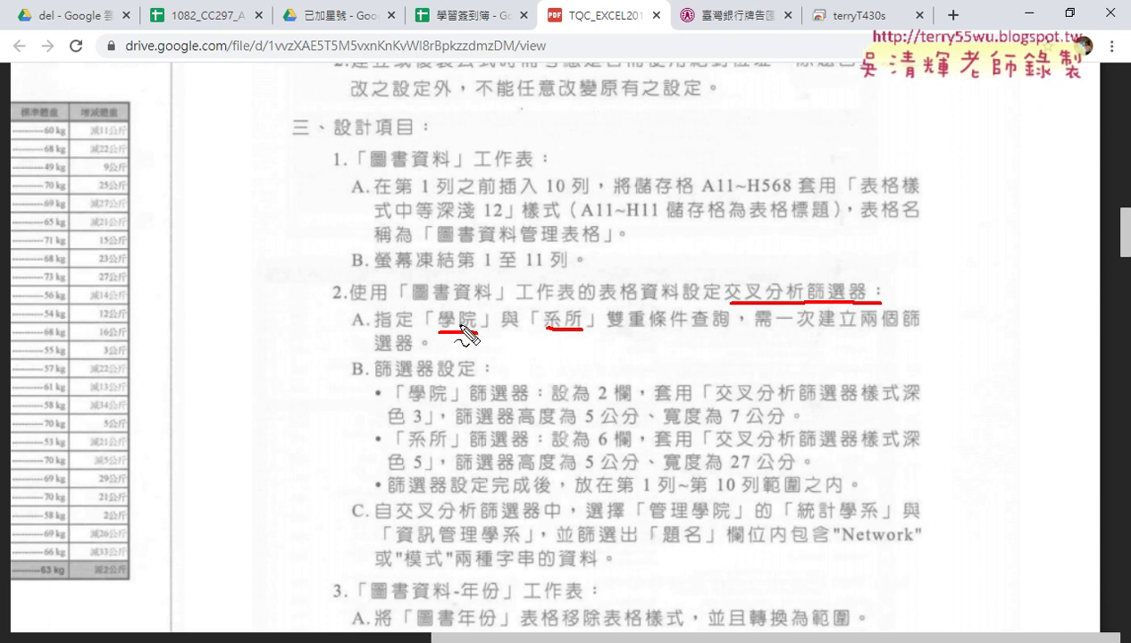
mouse_move(593, 404)
mouse_down()
mouse_move(629, 403)
mouse_move(637, 425)
mouse_up()
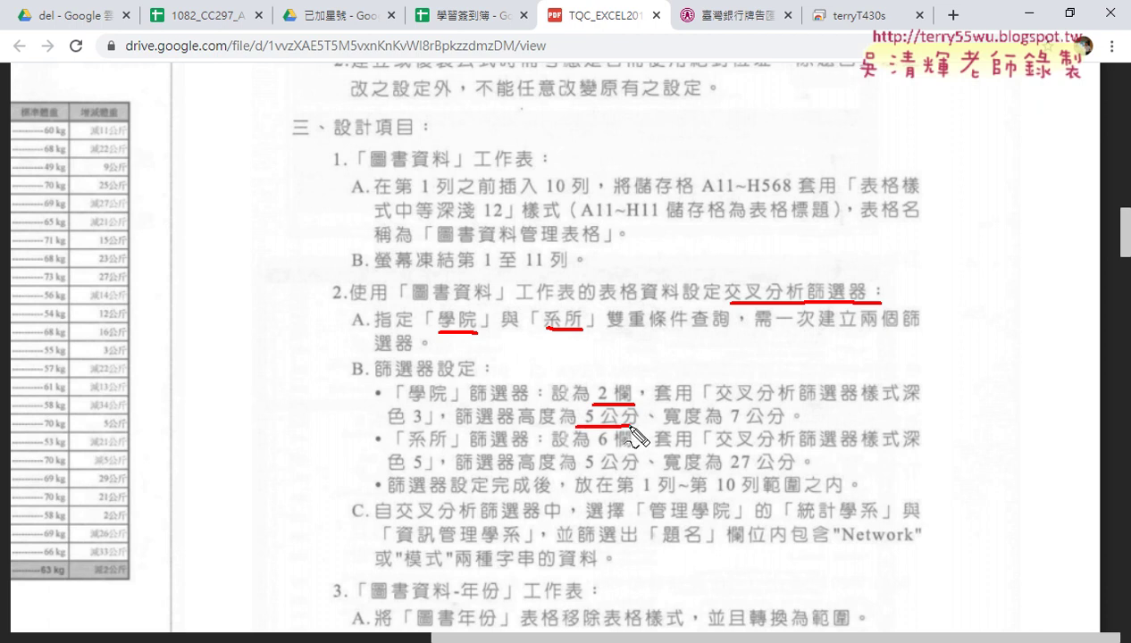
drag(719, 424, 800, 424)
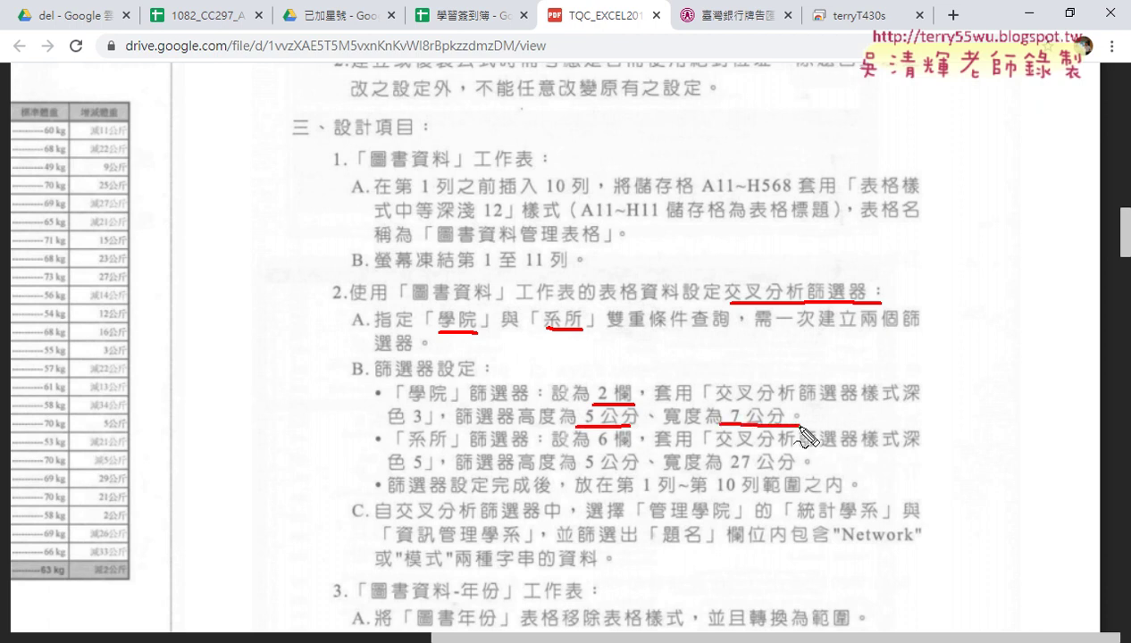
mouse_move(597, 447)
mouse_down()
mouse_move(623, 446)
mouse_move(617, 470)
mouse_up()
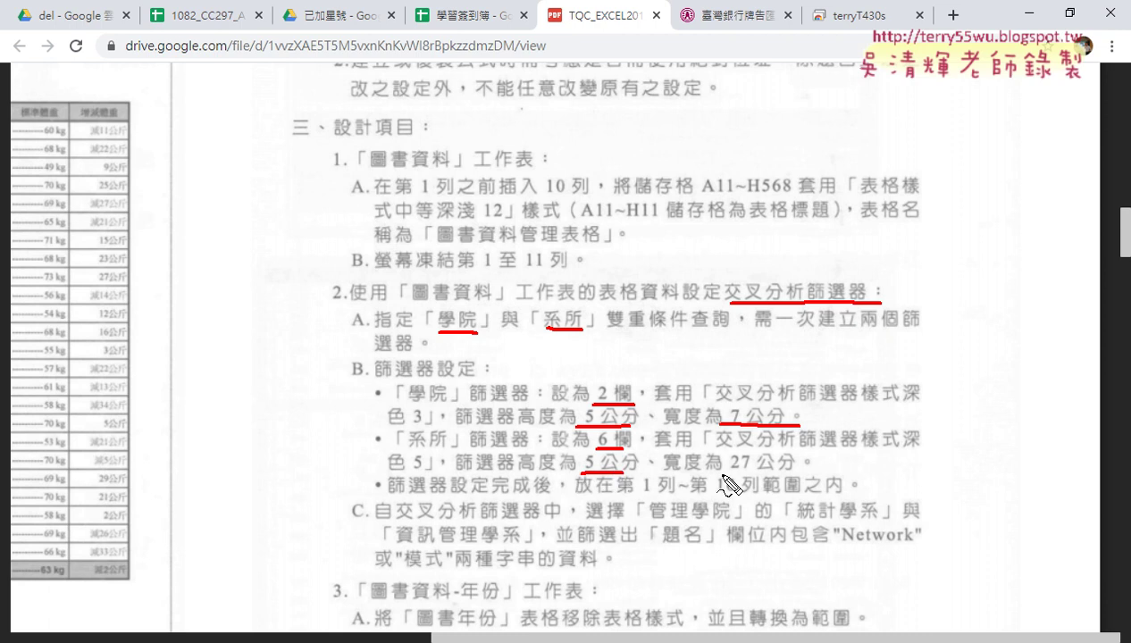
drag(721, 471, 798, 469)
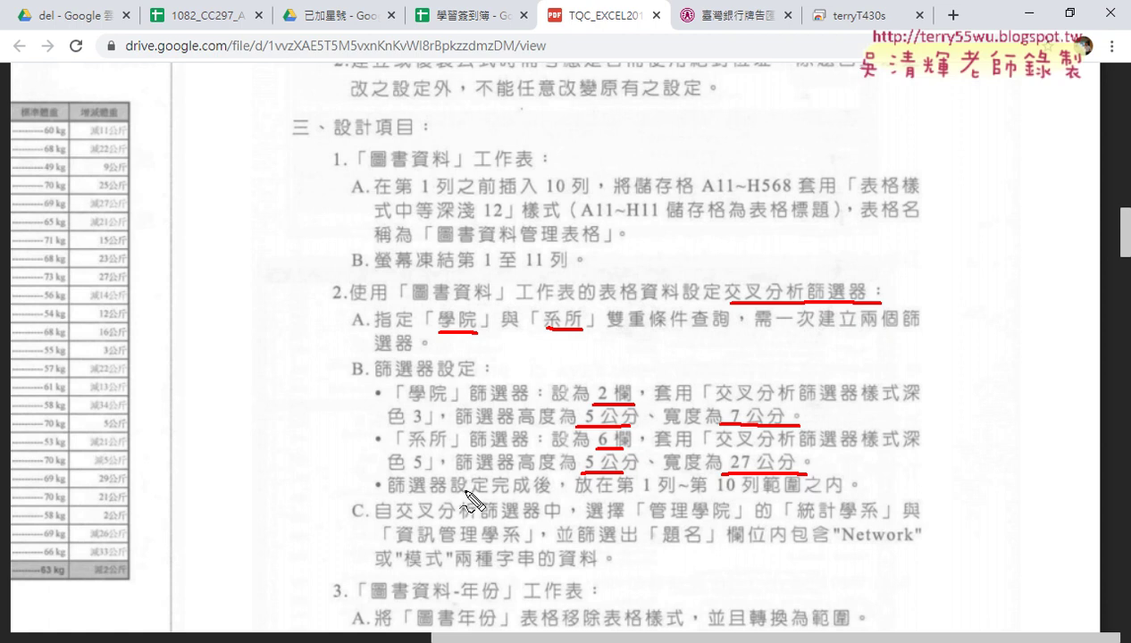
drag(682, 492, 653, 493)
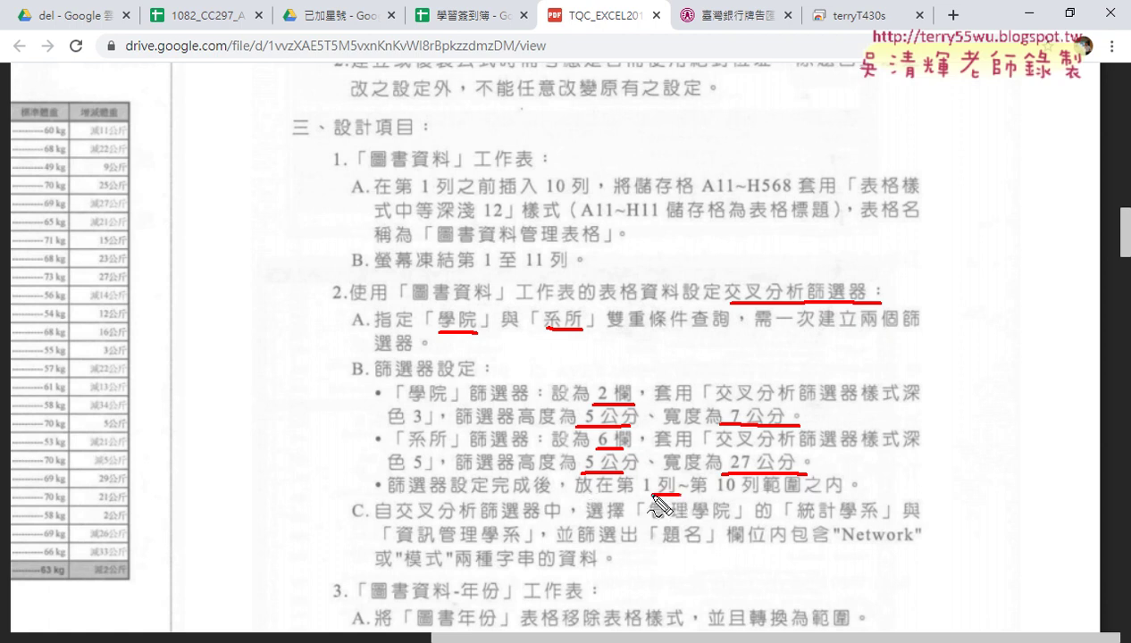
drag(740, 491, 718, 491)
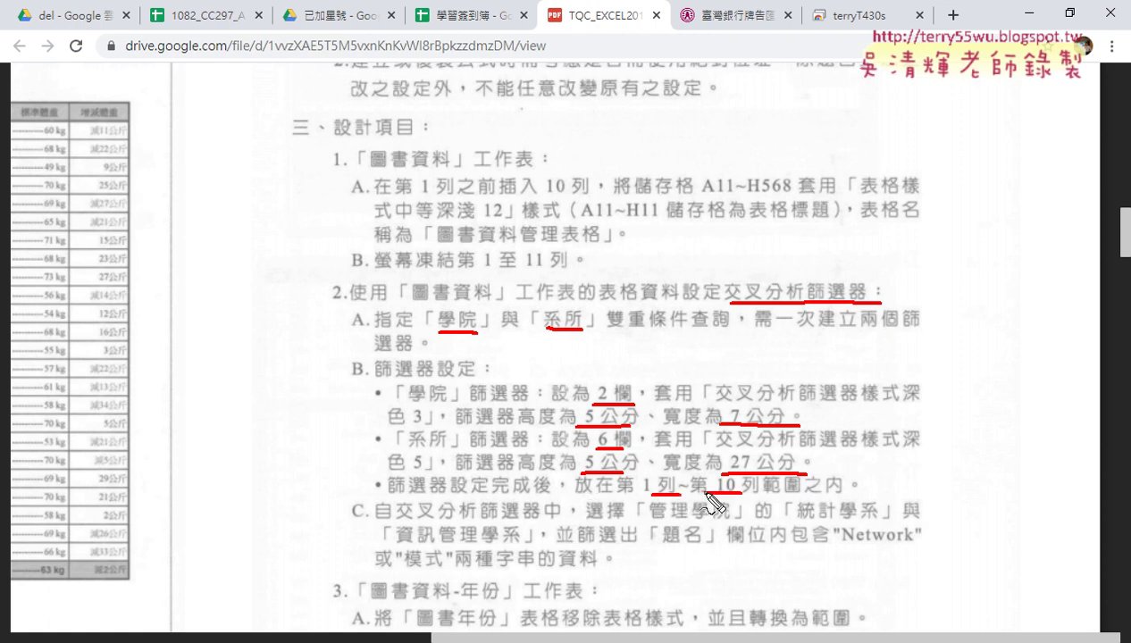
key(Escape)
Unfreeze the existing panes and freeze rows 1–11 above the book records.
key(alt+Tab)
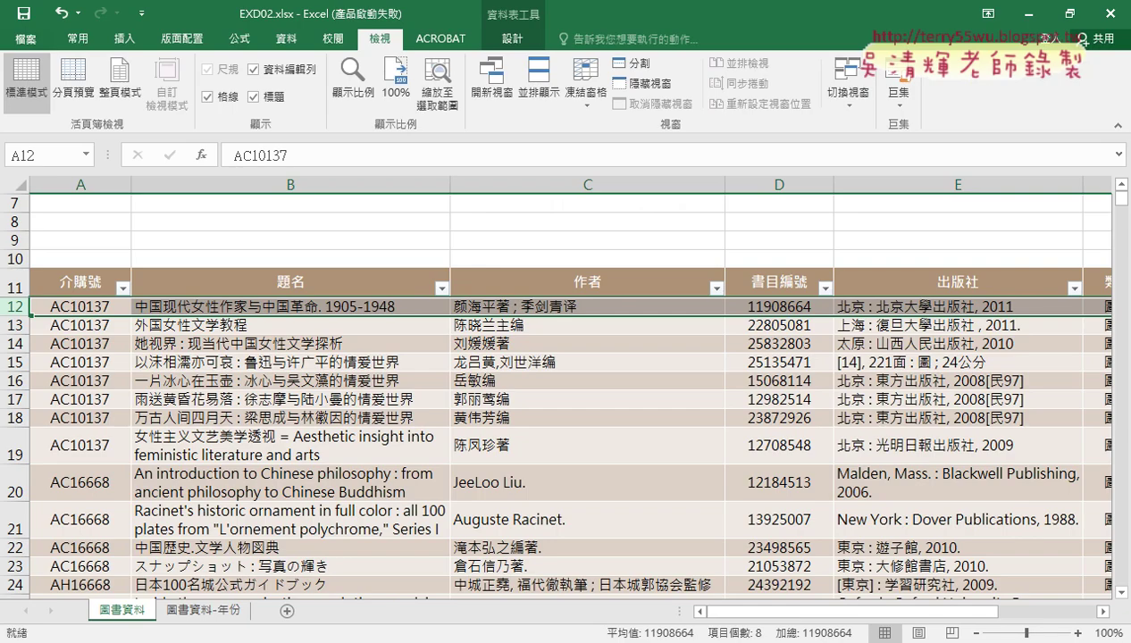
click(367, 237)
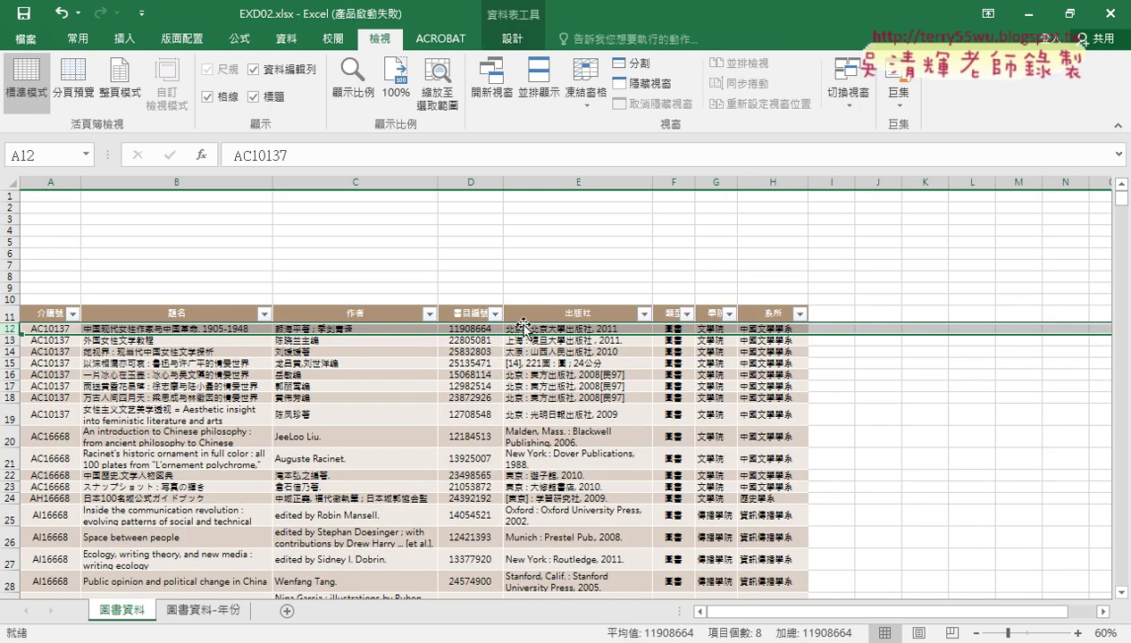
click(585, 85)
click(605, 134)
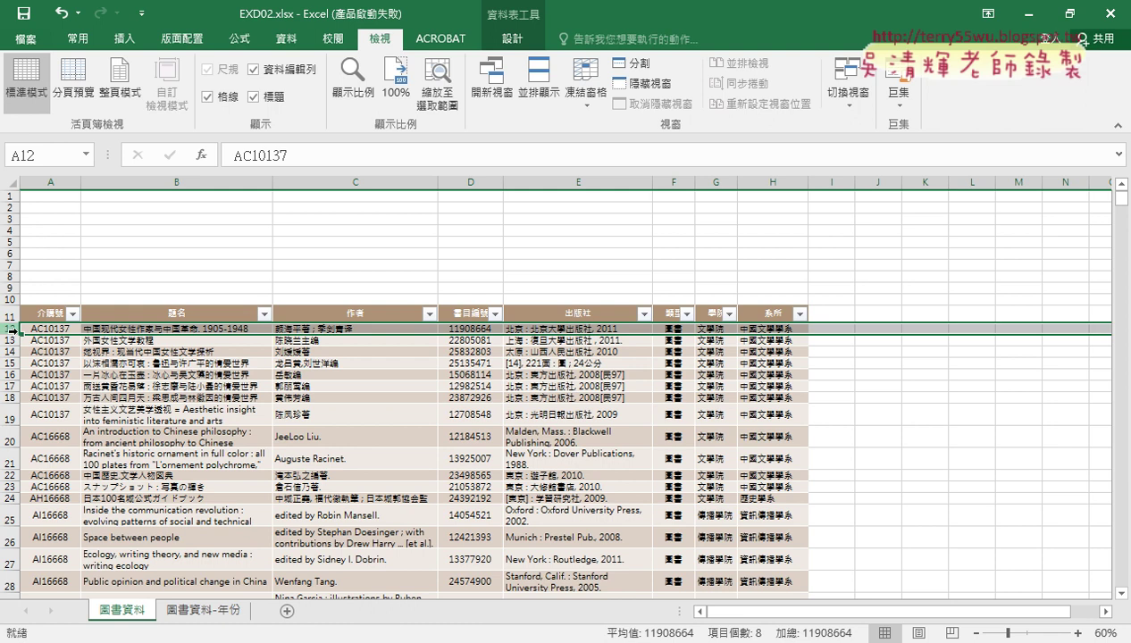
click(585, 85)
click(605, 132)
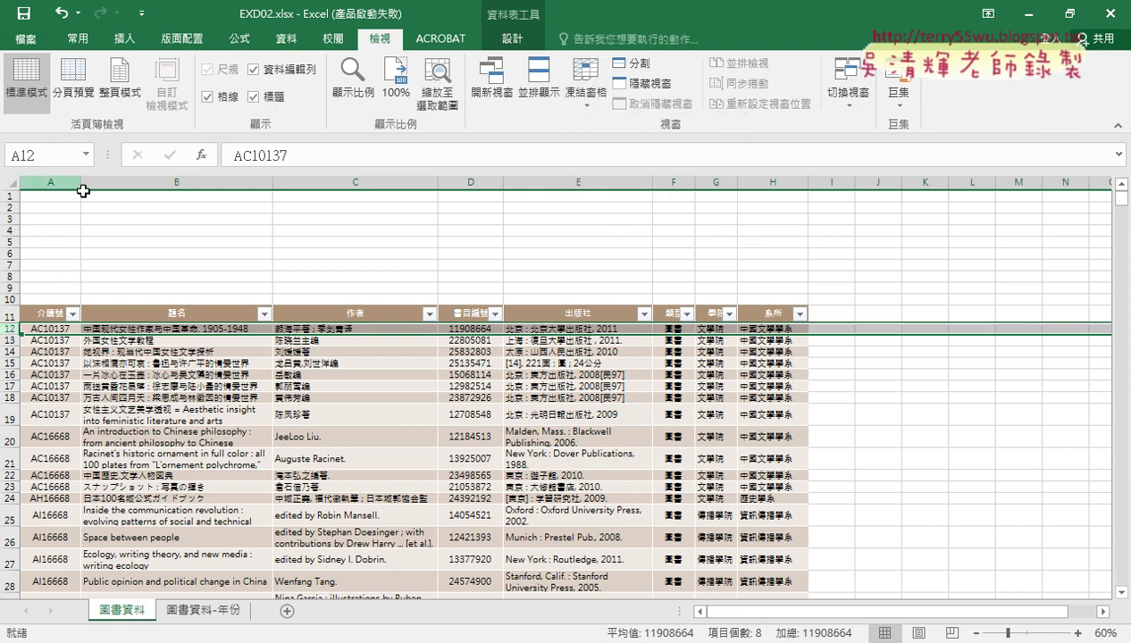
Scroll to check the frozen rows, then set the sheet zoom to 70%.
scroll(234, 393, down, 3)
scroll(235, 395, down, 3)
scroll(237, 398, down, 7)
scroll(240, 402, down, 8)
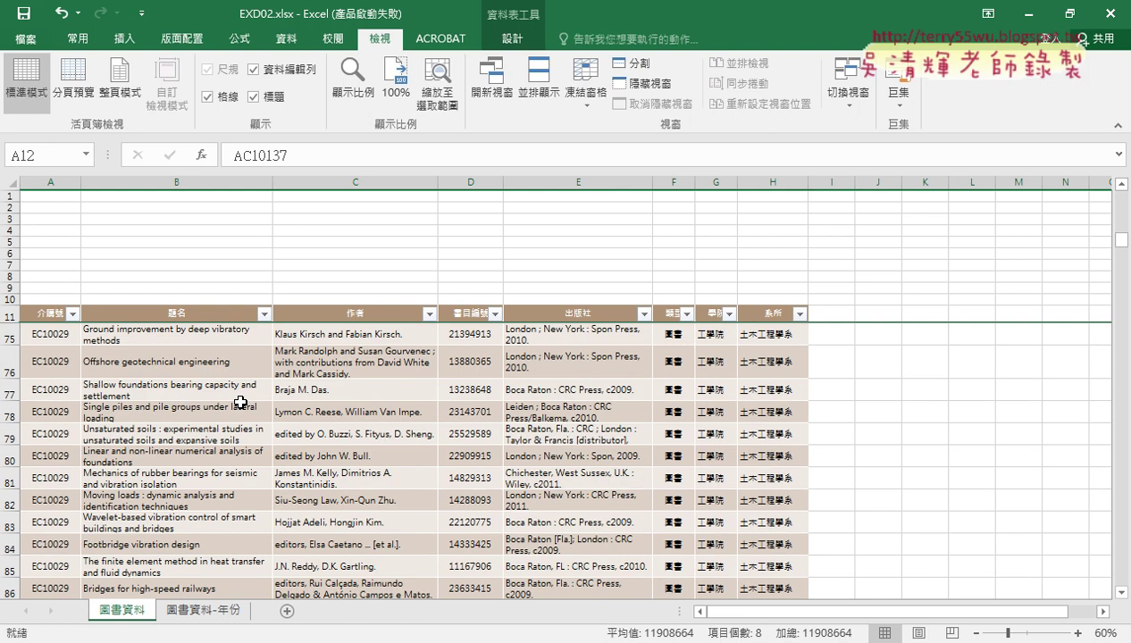
scroll(240, 402, up, 1)
scroll(240, 402, up, 8)
scroll(241, 402, up, 5)
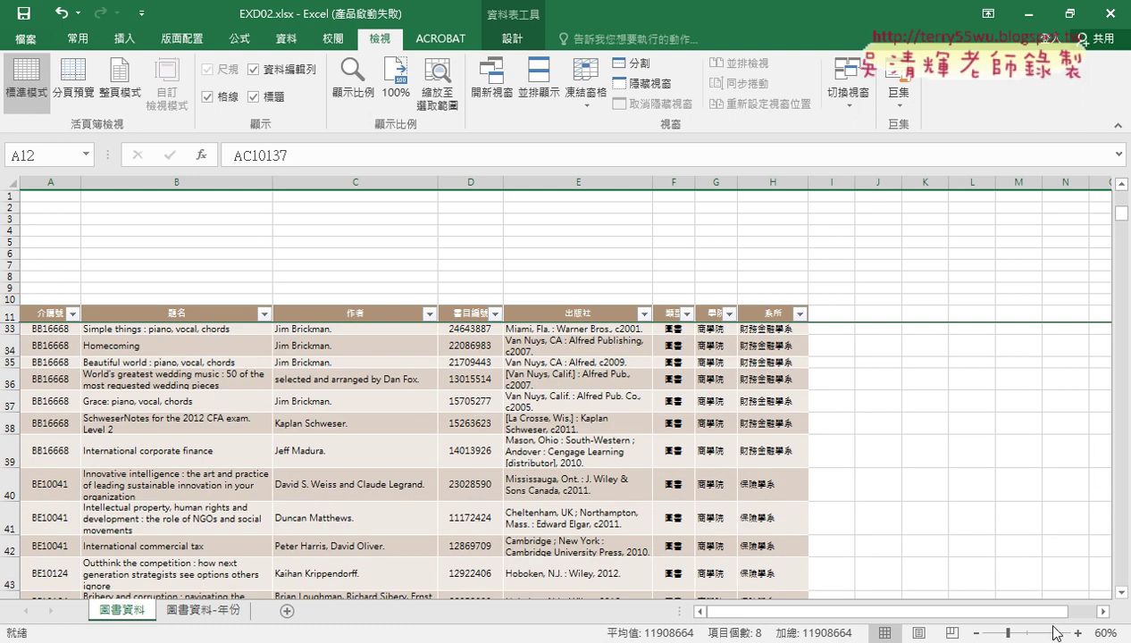
click(979, 634)
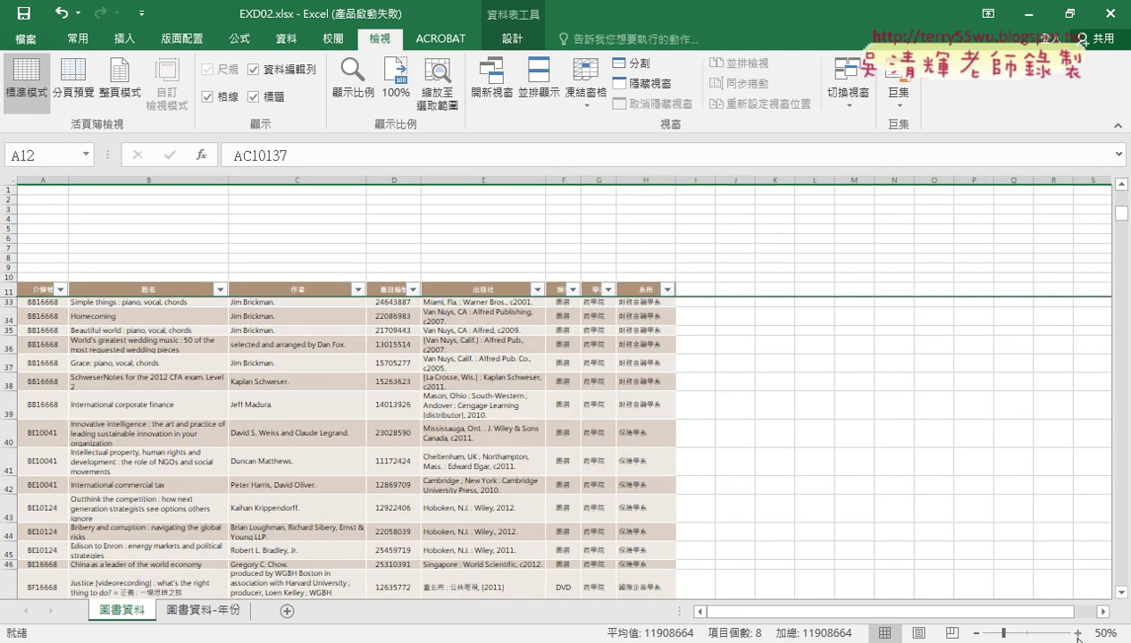
click(1078, 634)
click(1078, 634)
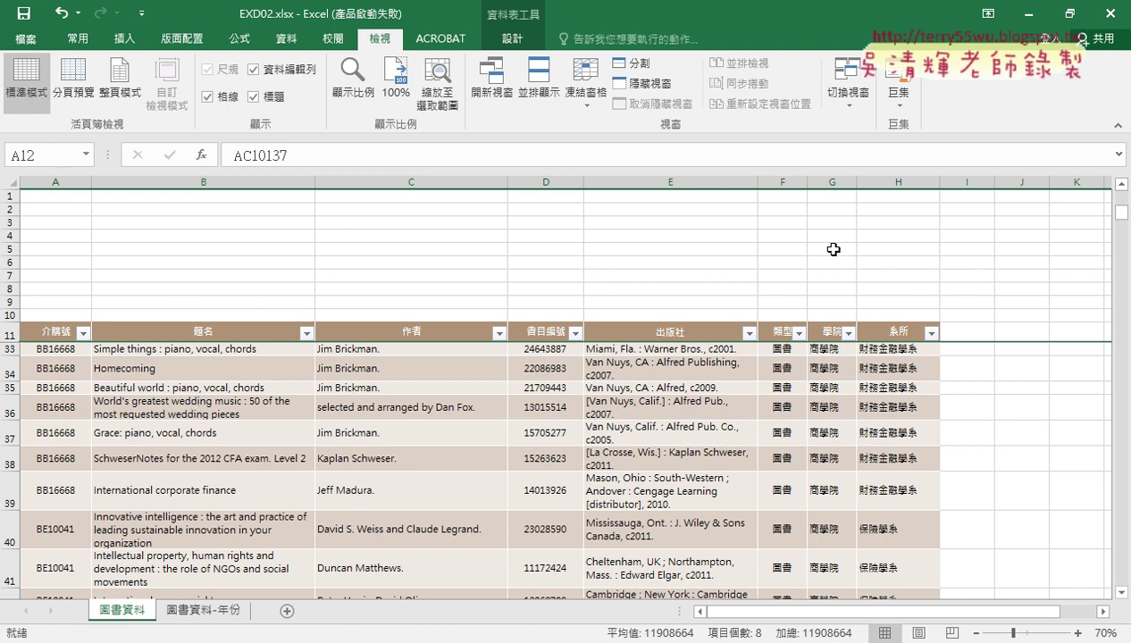
Select header cells A11, B11, D11 and E11 (介購號, 題名, 書目編號, 出版社).
click(52, 330)
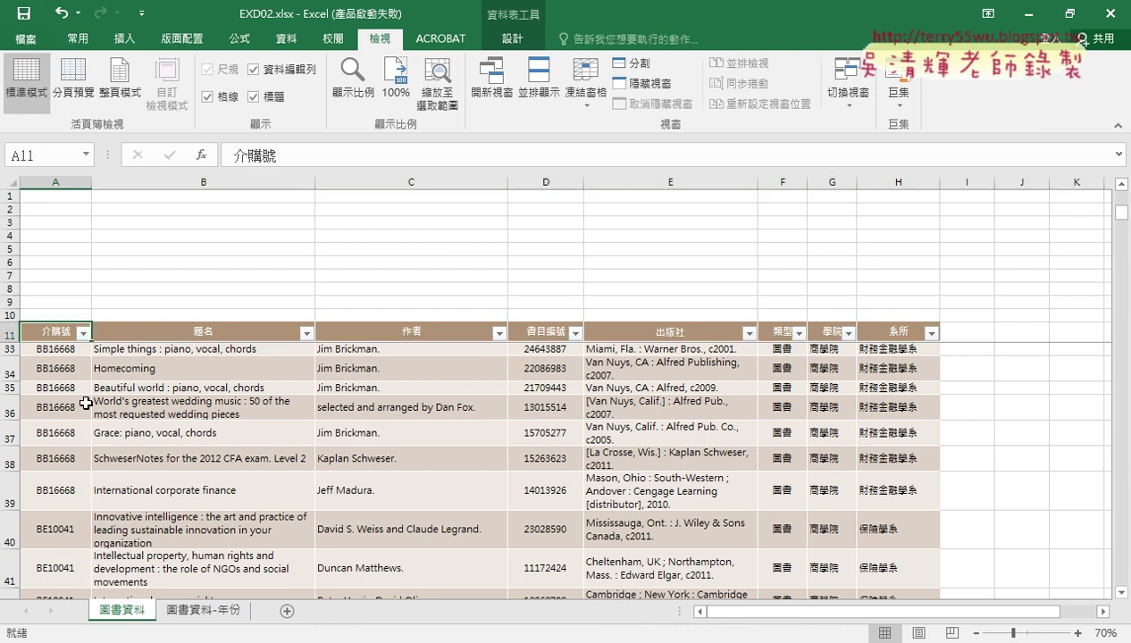
click(212, 335)
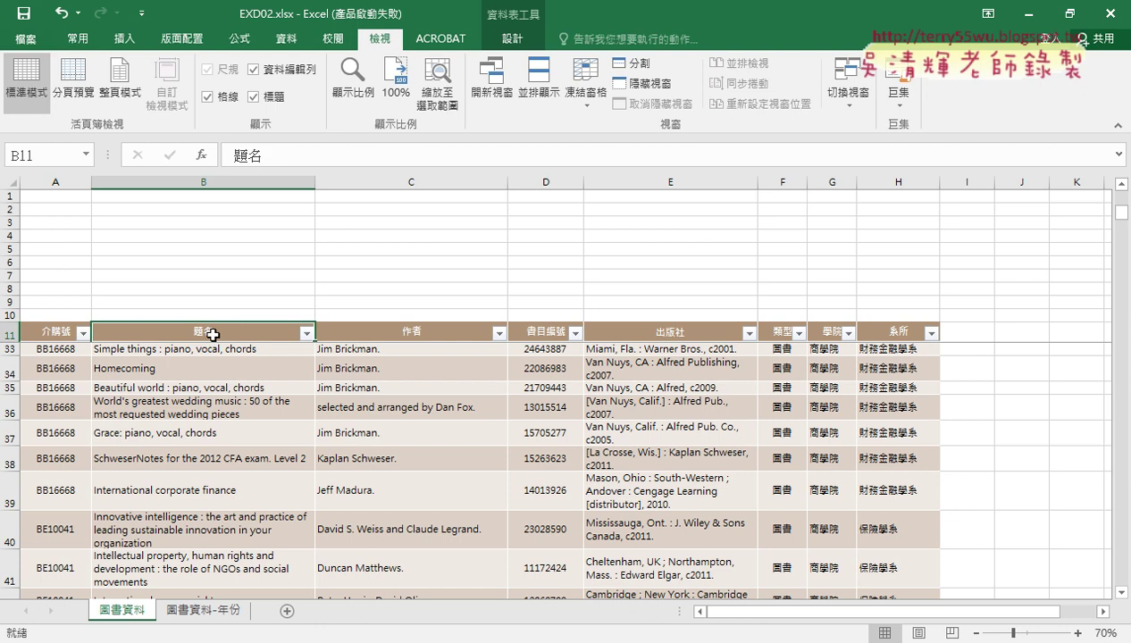
click(556, 330)
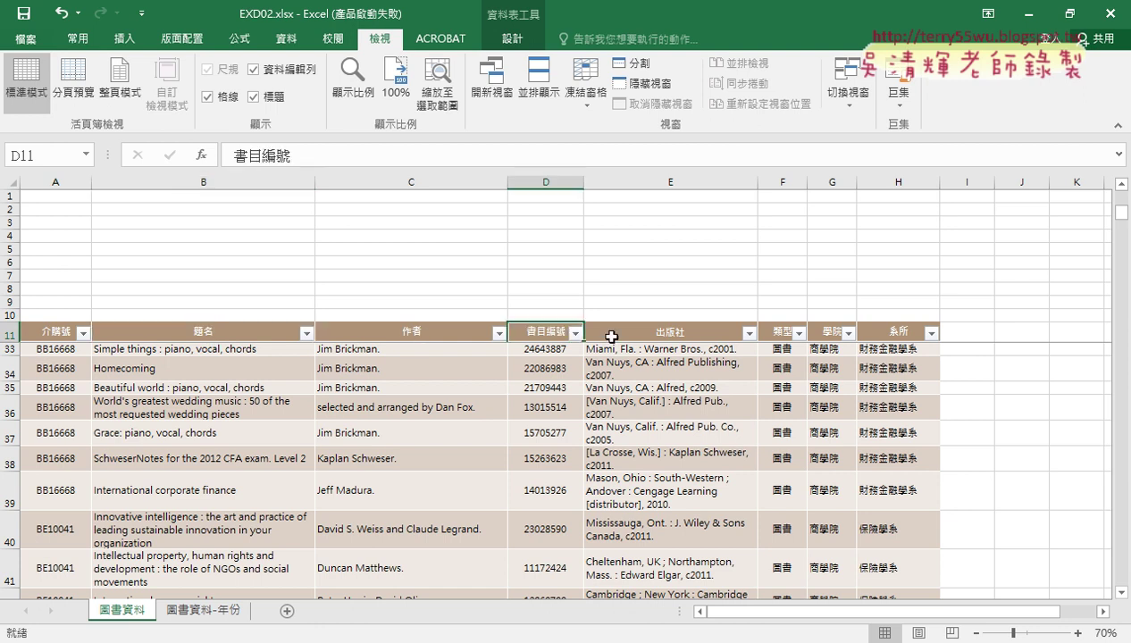
click(611, 337)
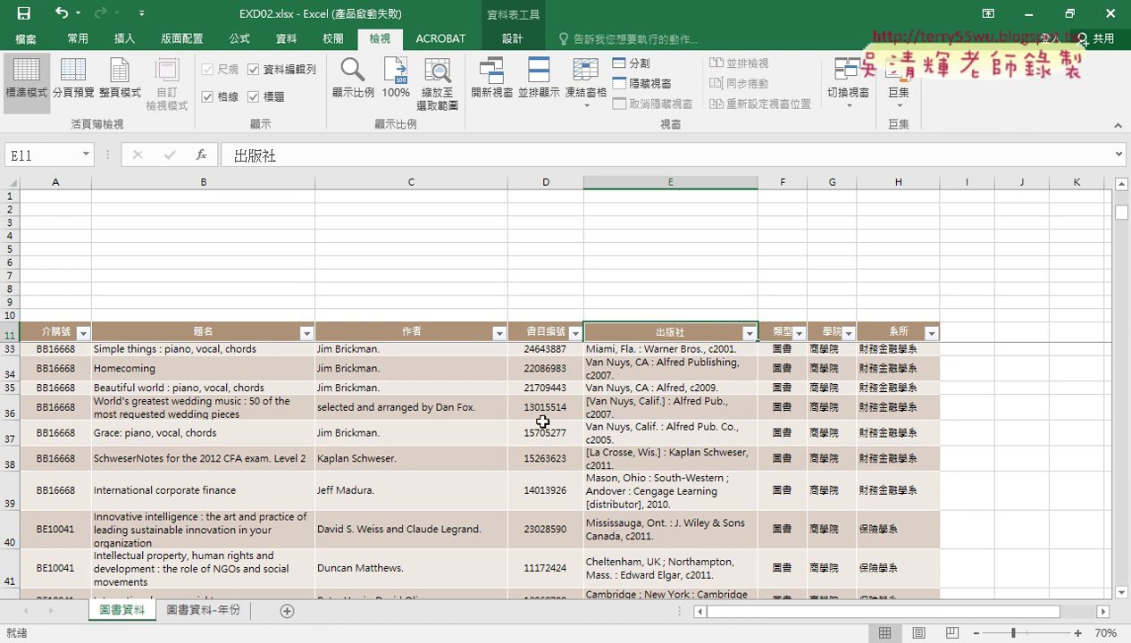
In the task PDF, underline 管理學院, 資訊管理學系, Network and 模式, then clear the marks.
key(alt+Tab)
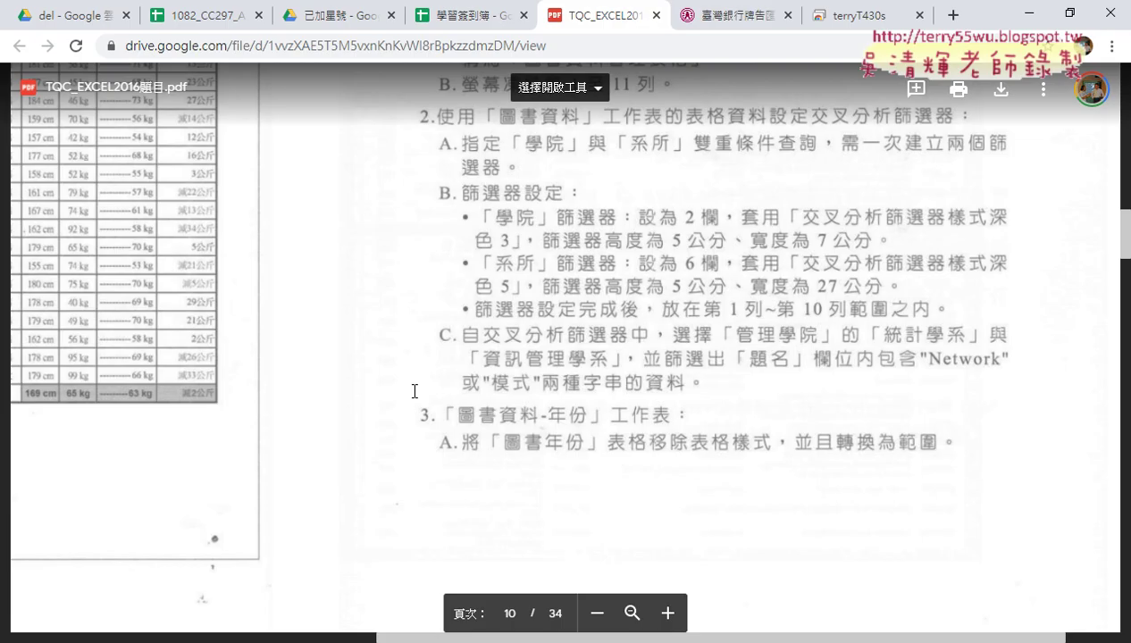
scroll(414, 391, up, 4)
scroll(413, 391, down, 2)
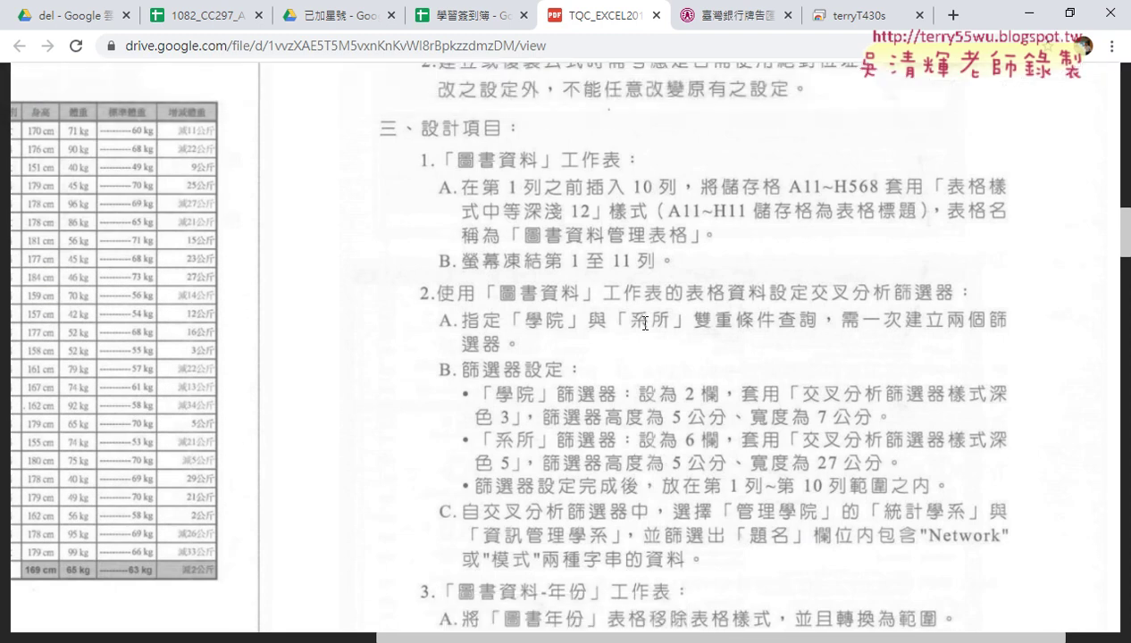
scroll(643, 324, down, 1)
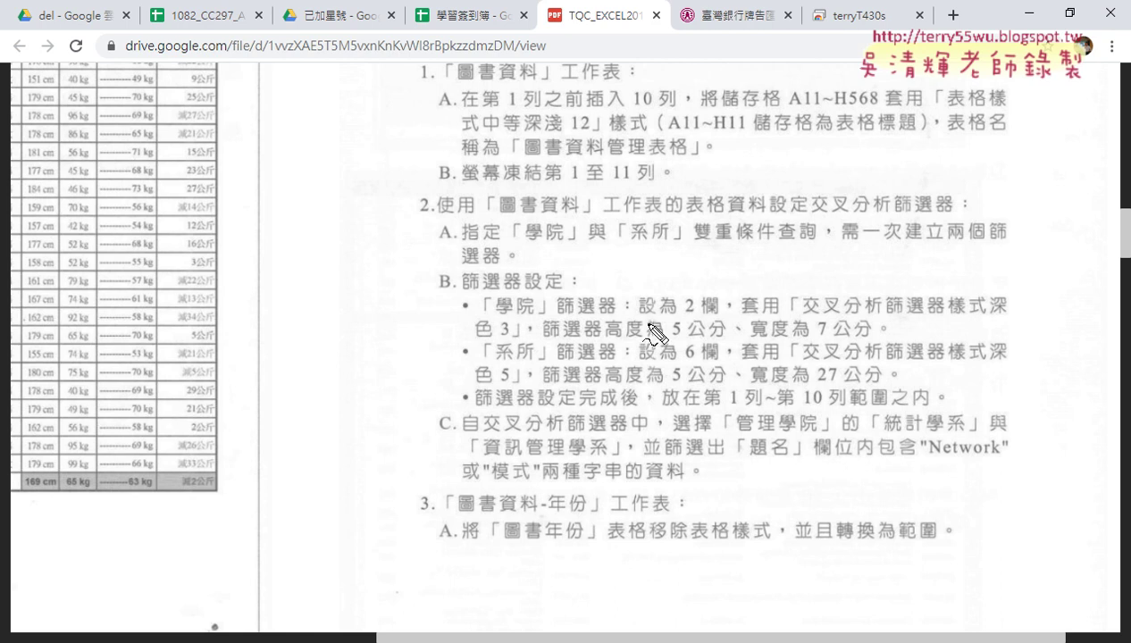
drag(740, 436, 964, 436)
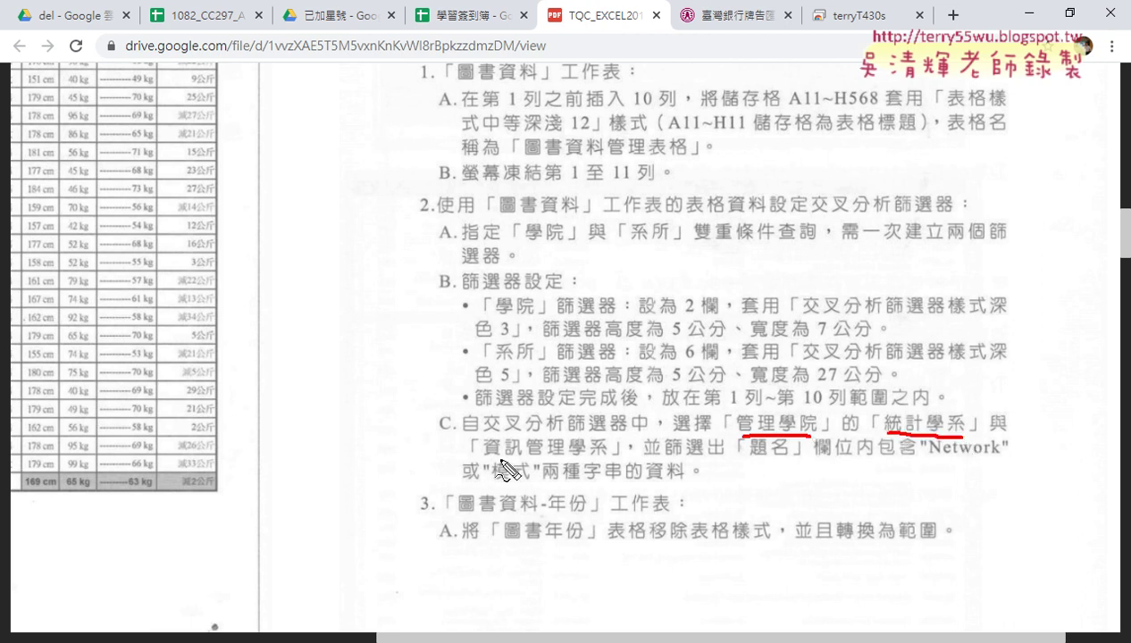
drag(475, 460, 598, 461)
drag(748, 460, 788, 461)
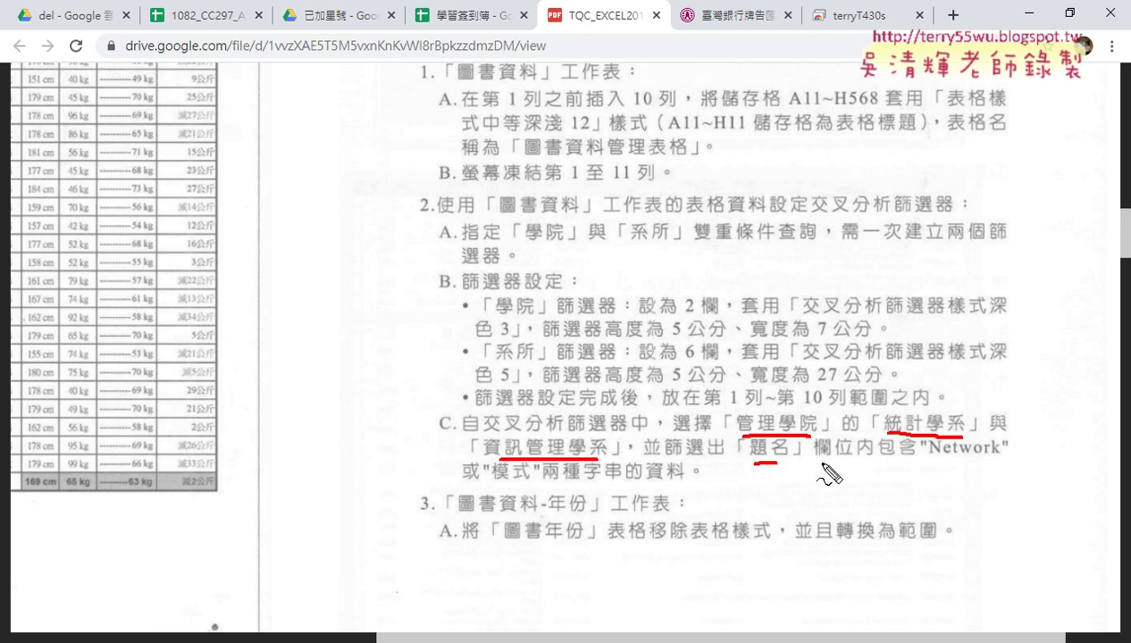
drag(922, 459, 996, 462)
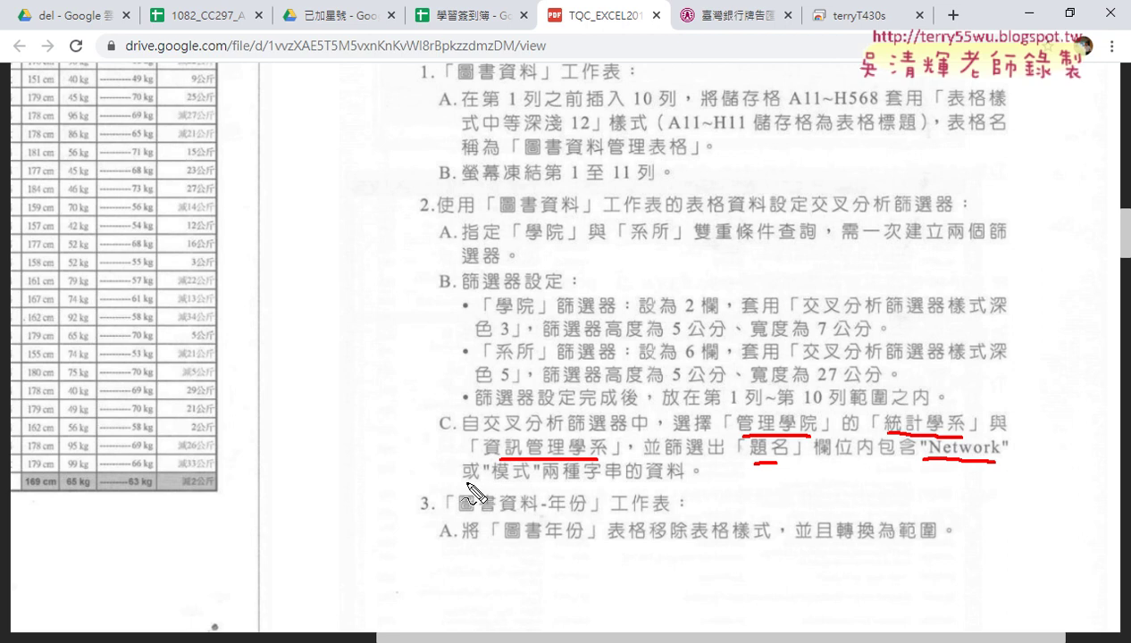
drag(465, 483, 531, 486)
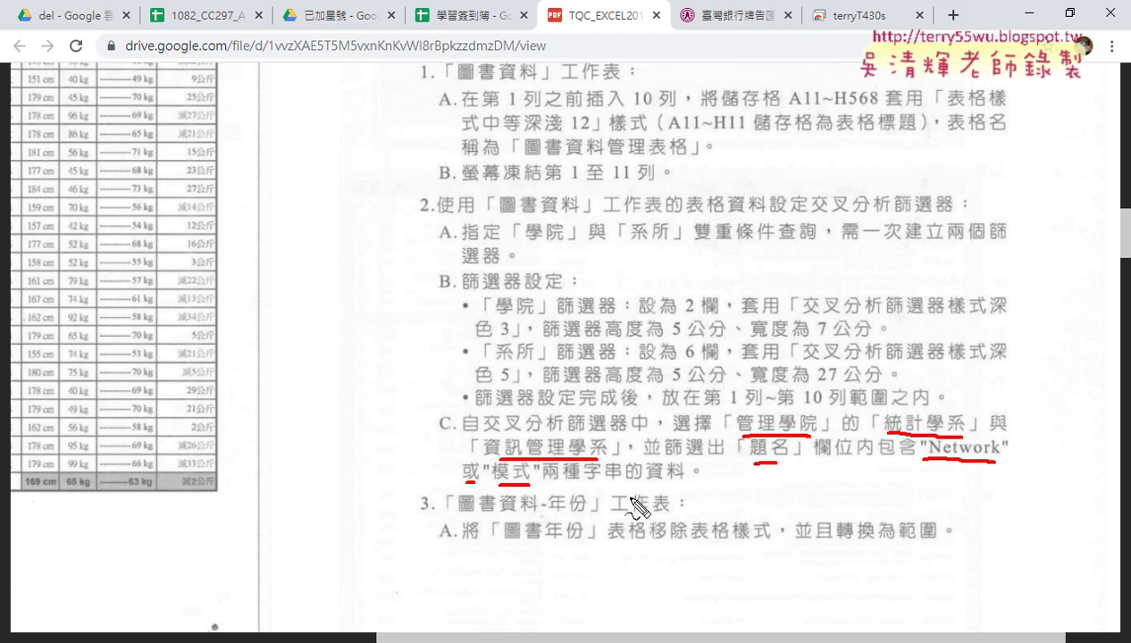
key(Escape)
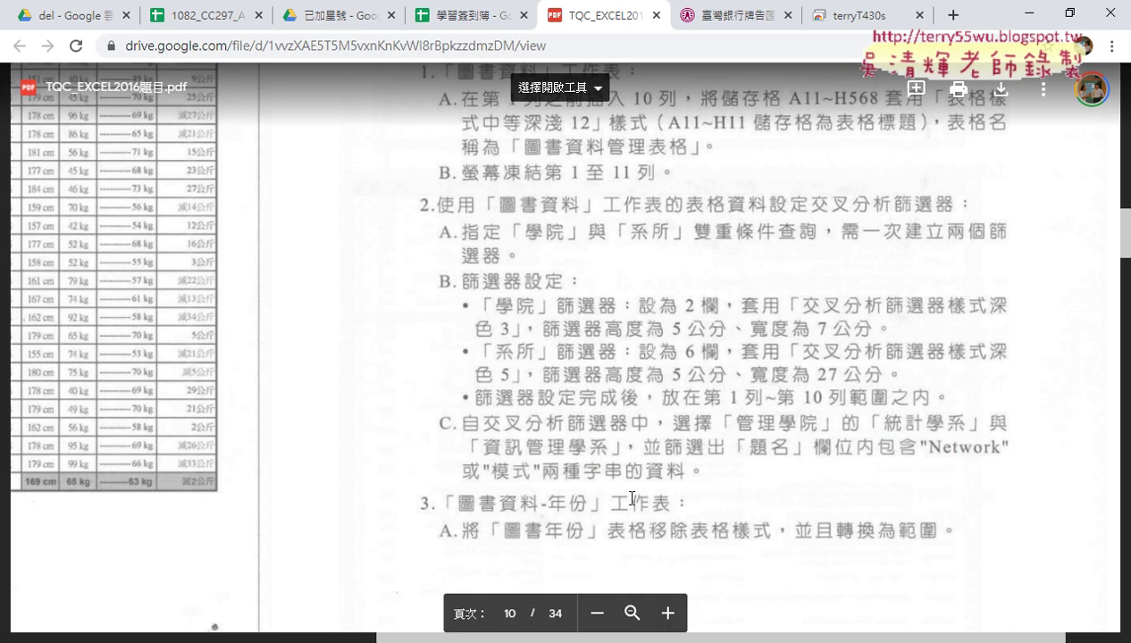
Insert 學院 and 系所 slicers for the table and move the 學院 slicer over columns A–B.
click(1025, 14)
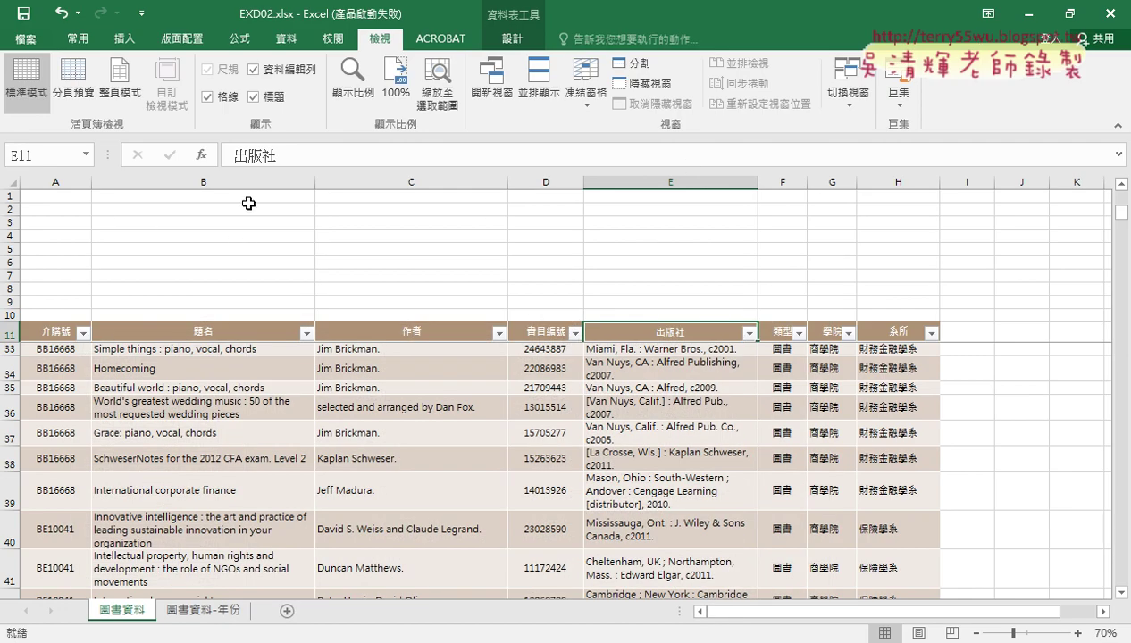
click(512, 38)
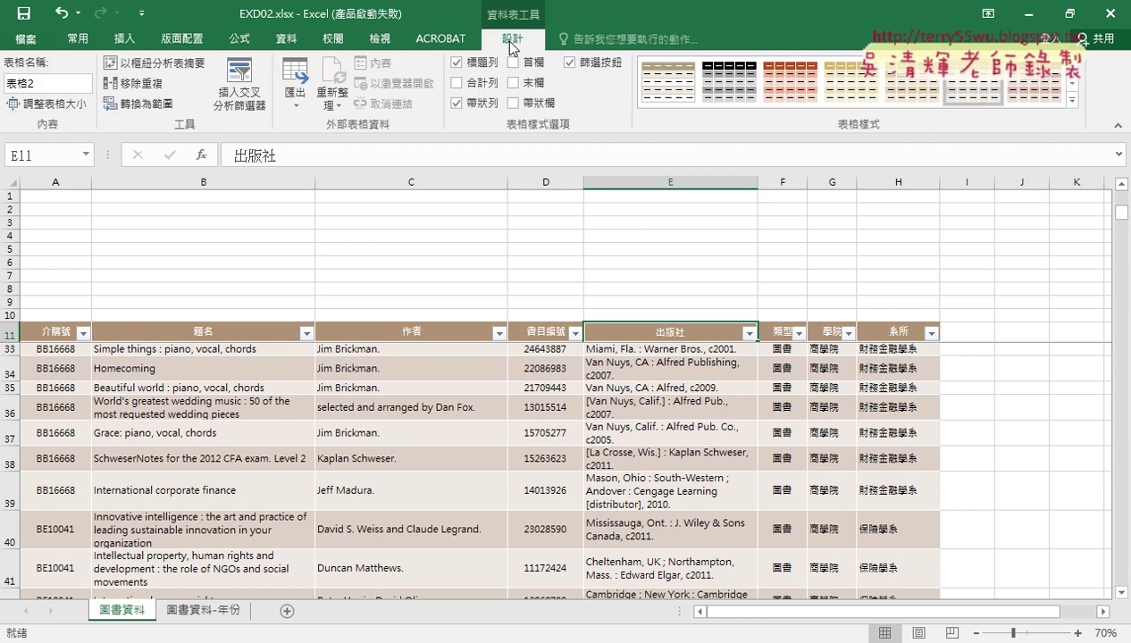
click(241, 99)
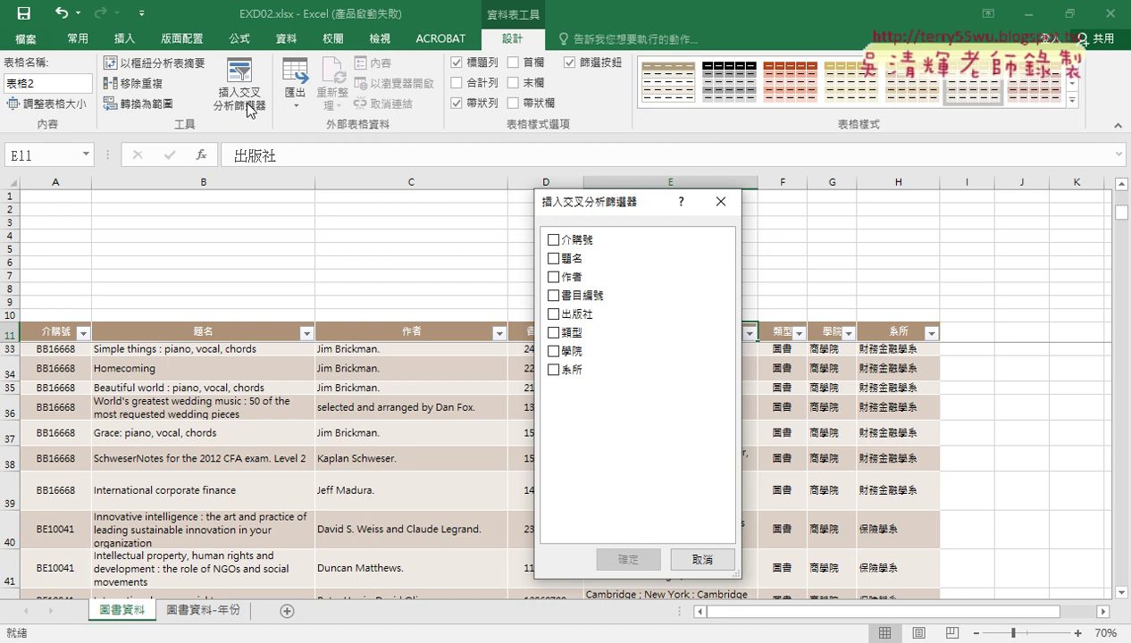
click(554, 352)
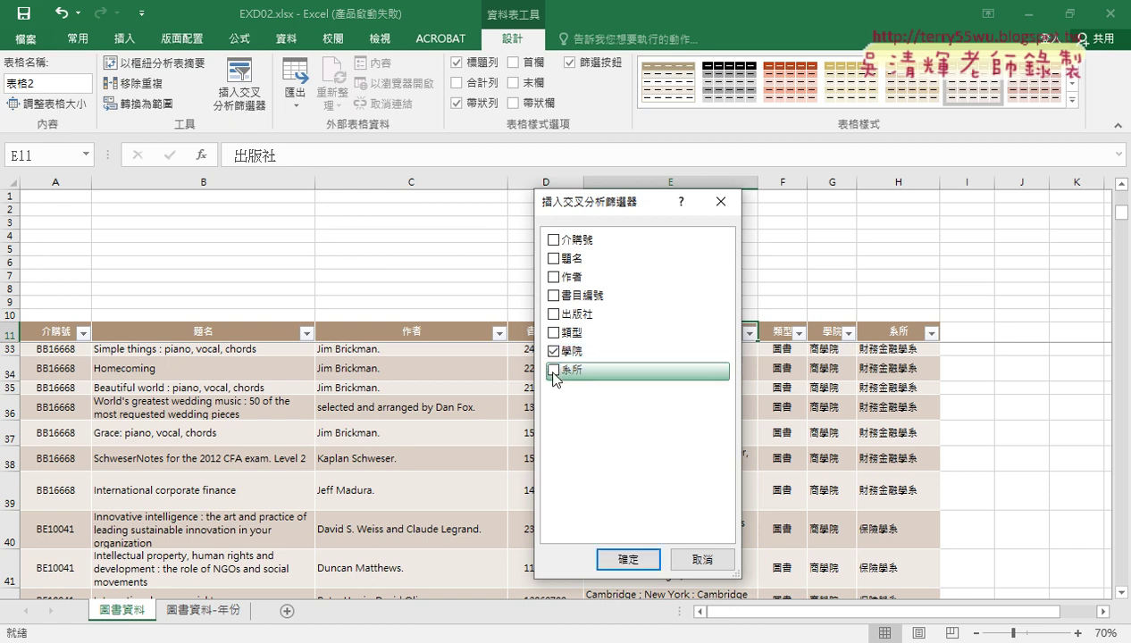
click(554, 373)
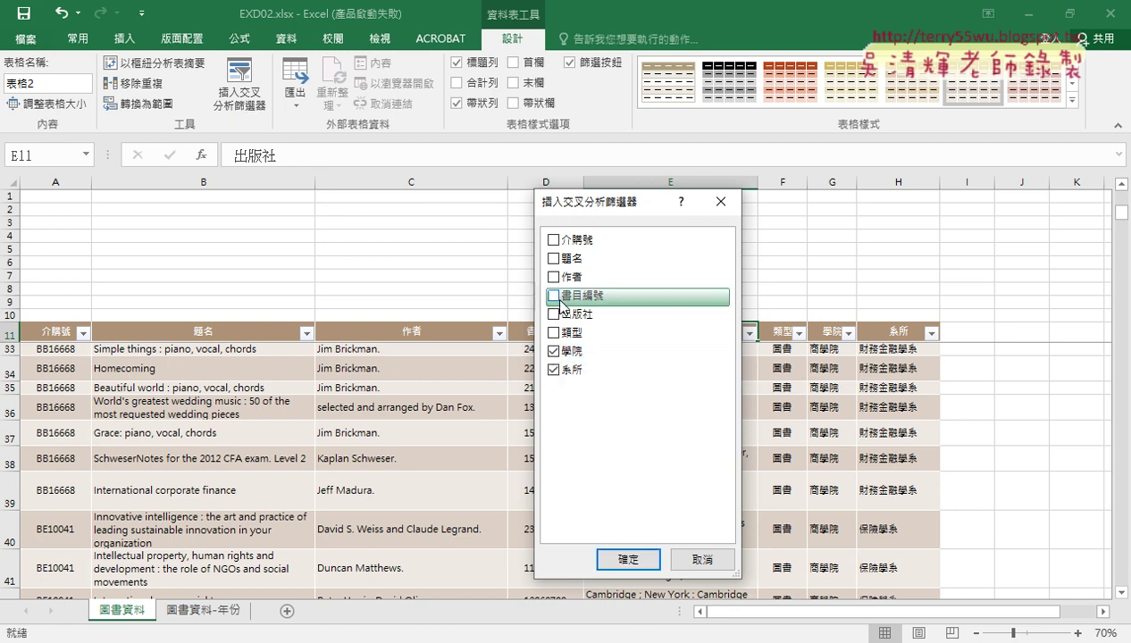
click(629, 560)
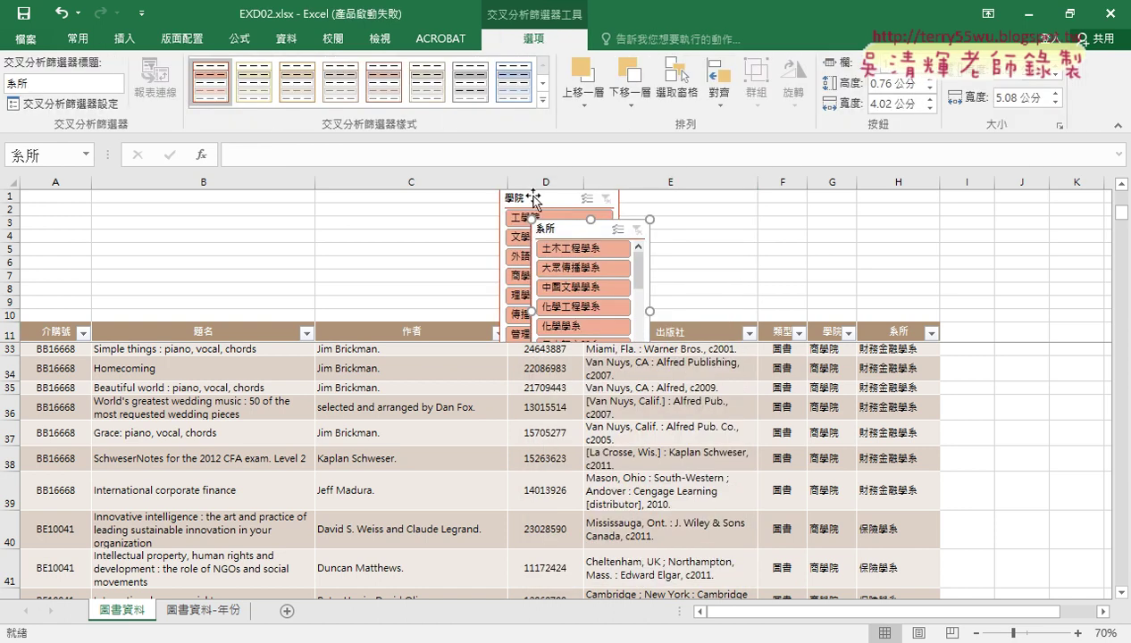
drag(529, 198, 95, 206)
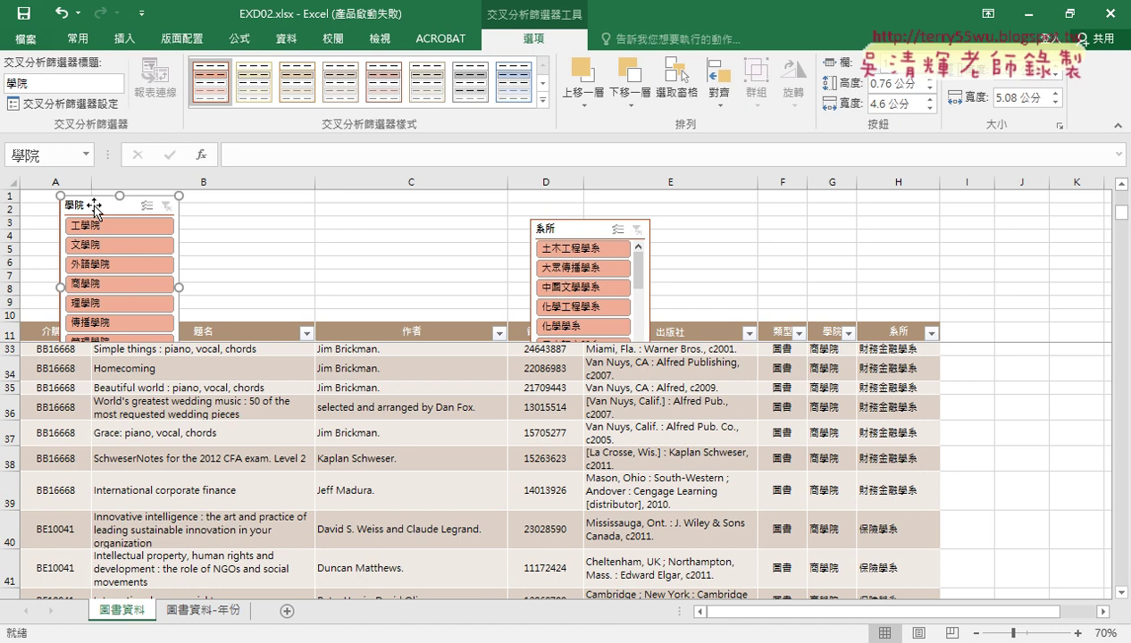
Place the 系所 slicer in column C and filter to 文學院 and 中國文學學系 (12 records).
drag(557, 229, 331, 206)
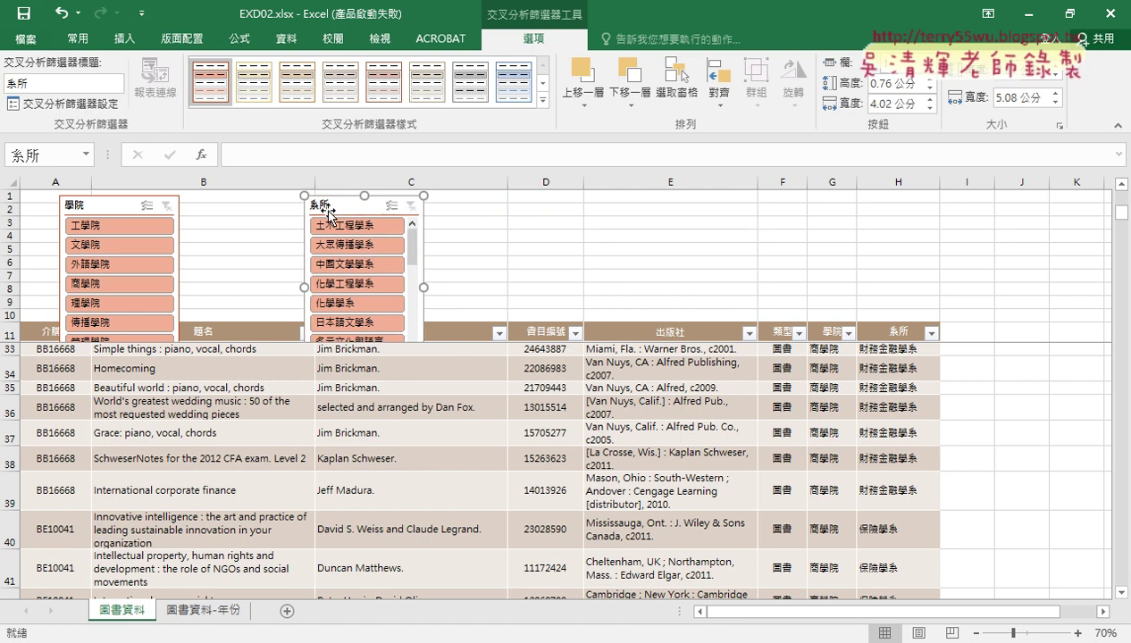
click(93, 248)
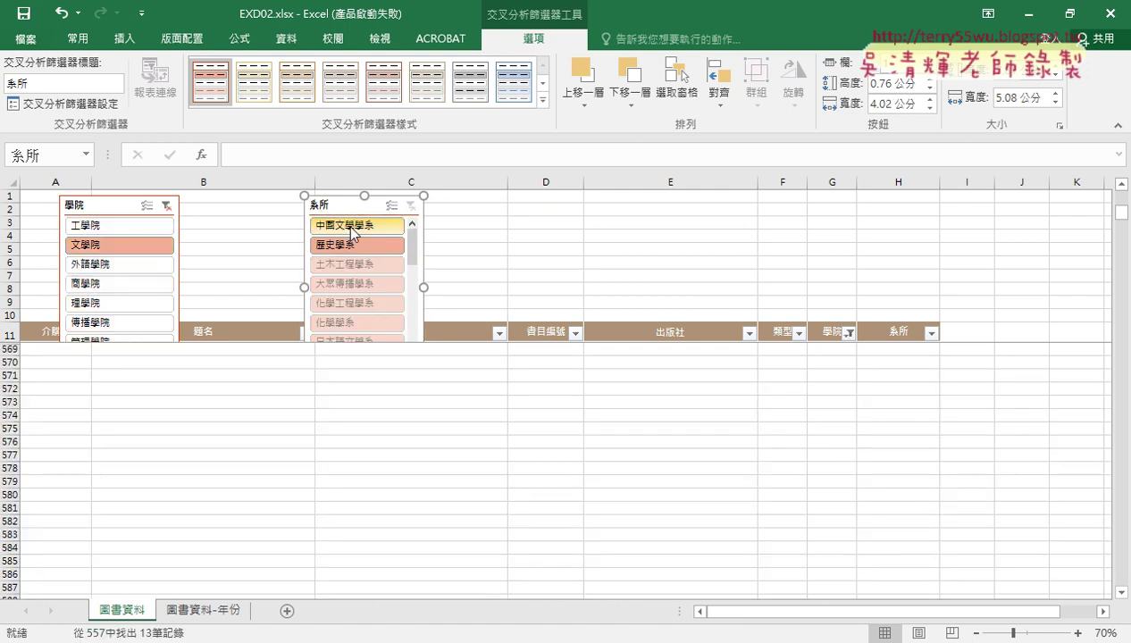
click(352, 228)
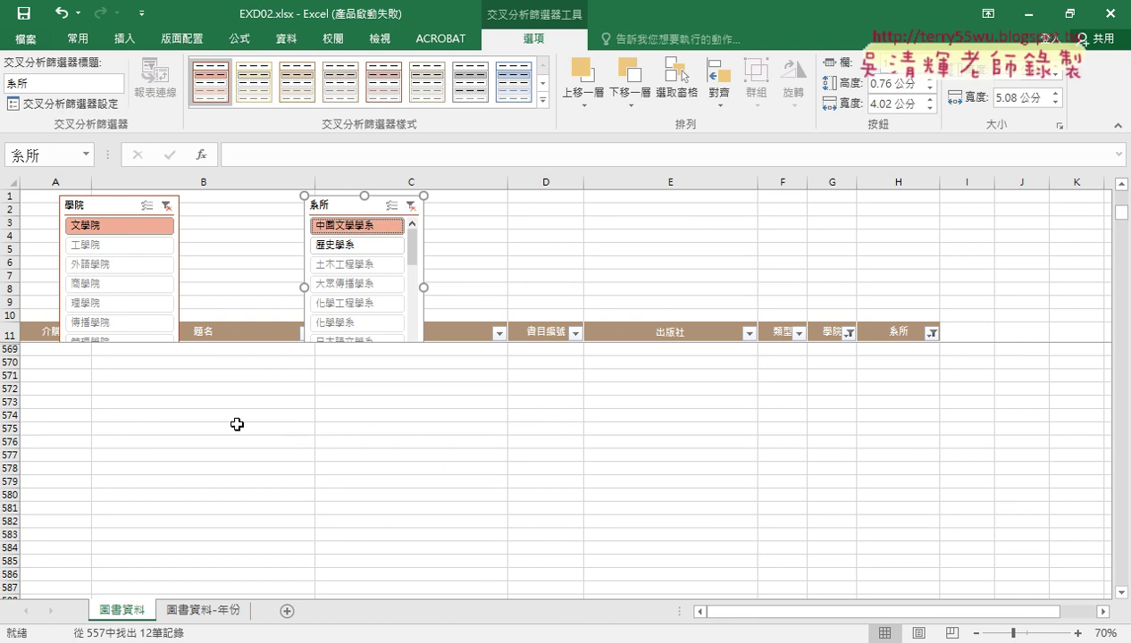
click(60, 401)
scroll(60, 401, up, 4)
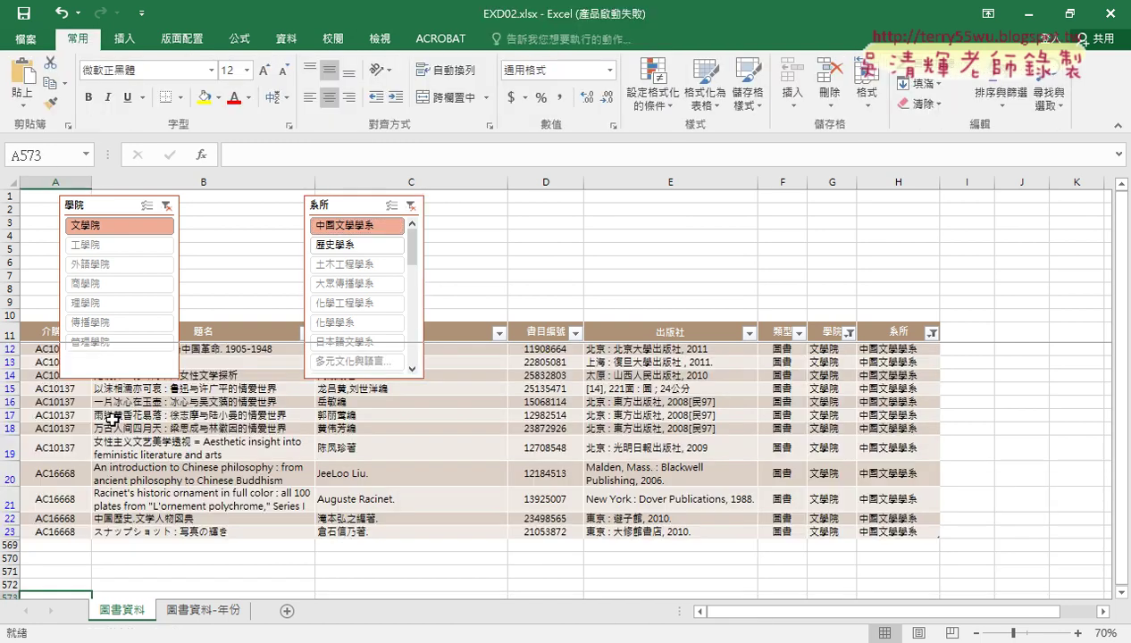
Nudge both slicers slightly right and switch the college filter to 工學院.
click(117, 206)
drag(118, 205, 196, 202)
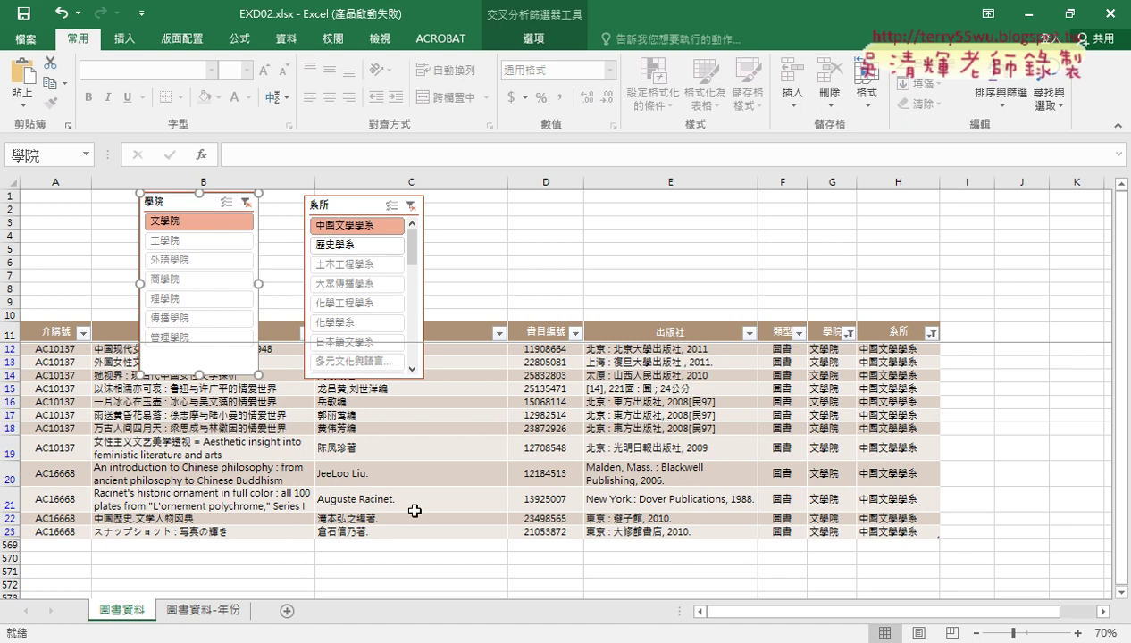
drag(375, 214, 393, 211)
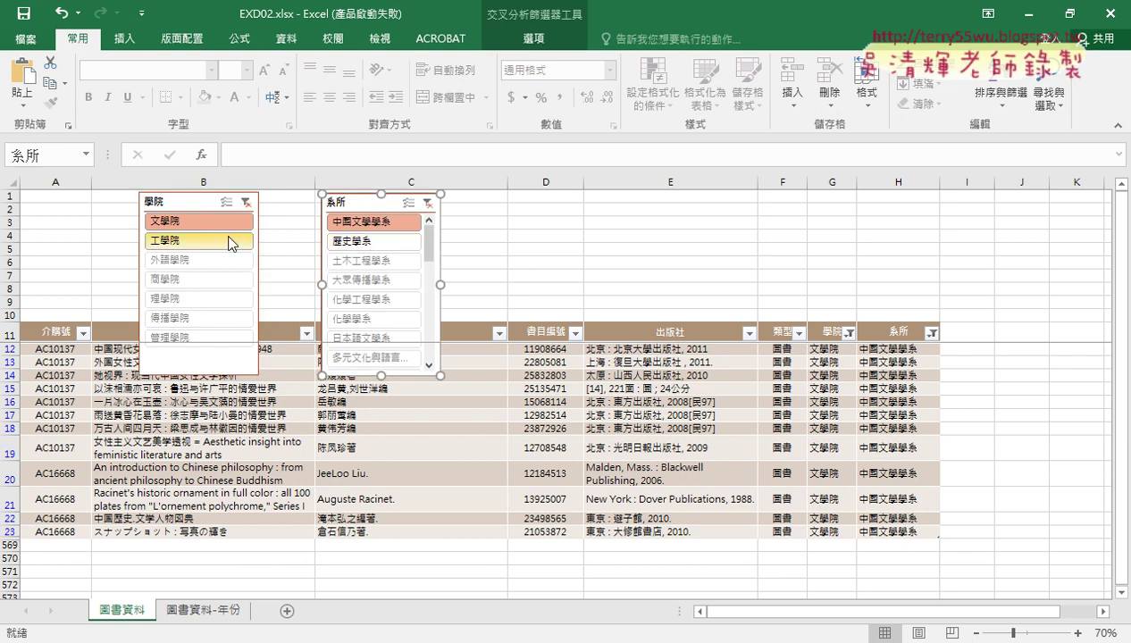
click(184, 240)
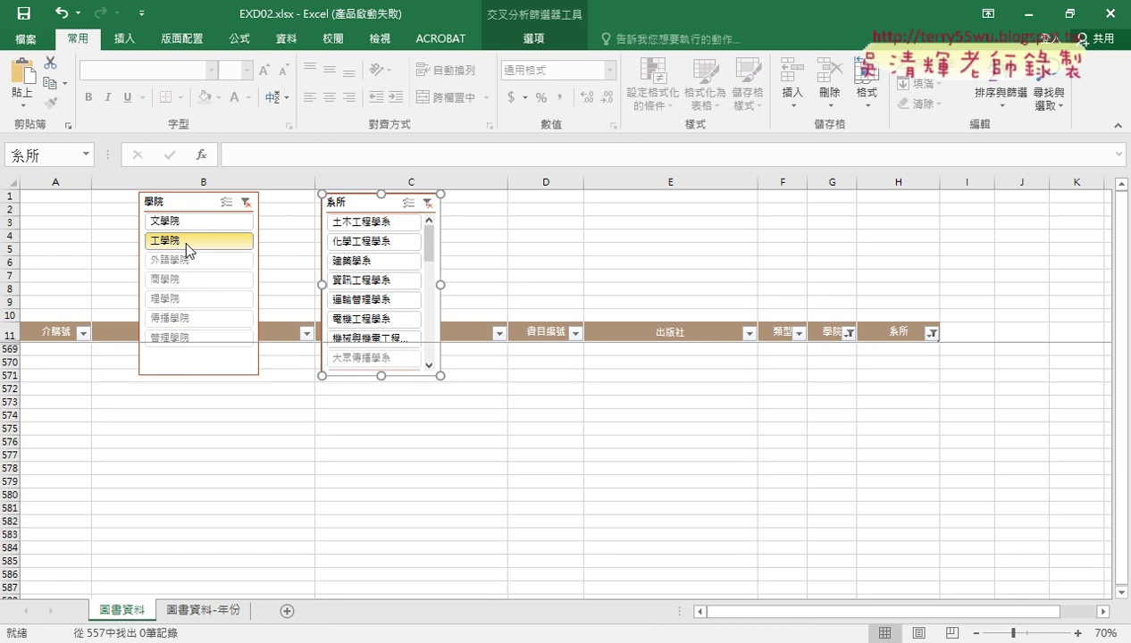
click(177, 448)
click(37, 360)
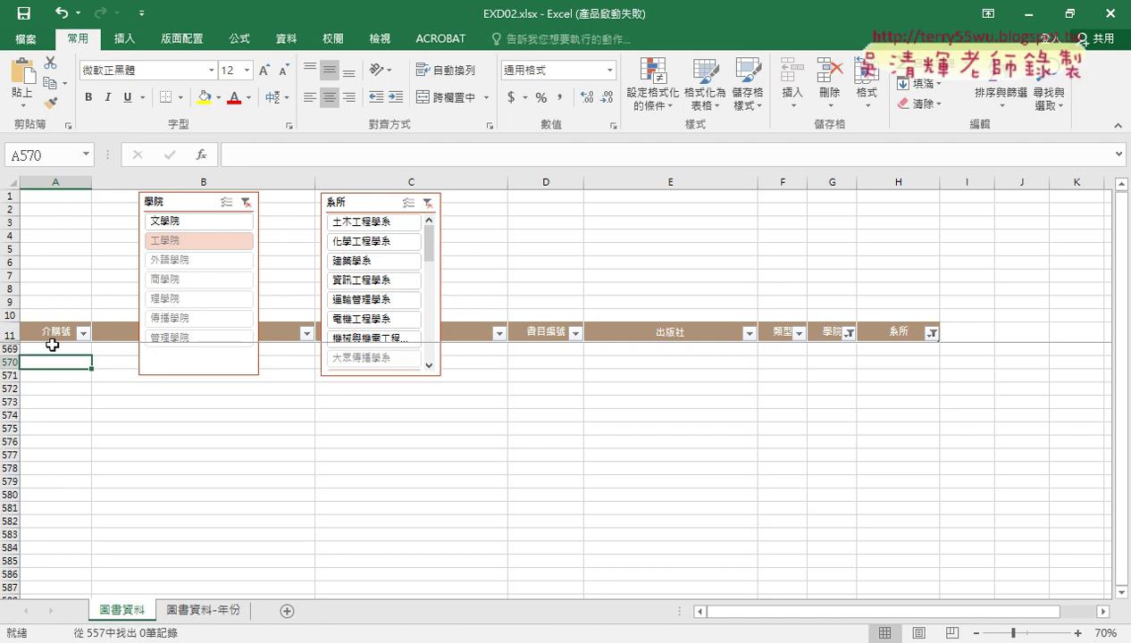
click(50, 349)
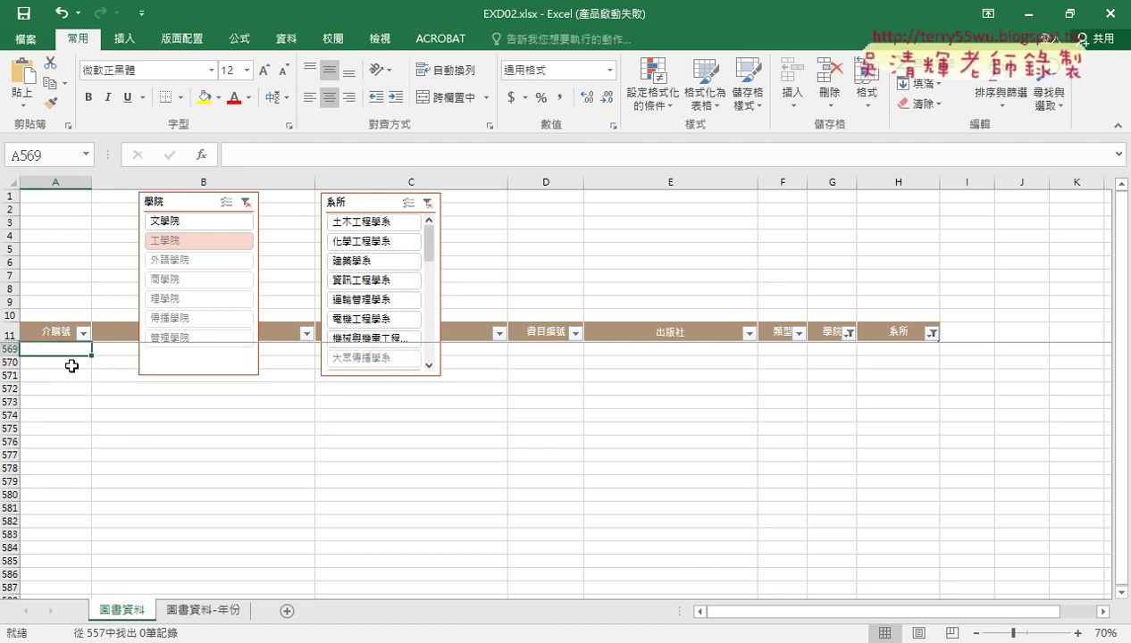
Filter to 工學院, trying 土木工程學系 and 化學工程學系 before settling on 建築學系.
click(215, 223)
click(199, 241)
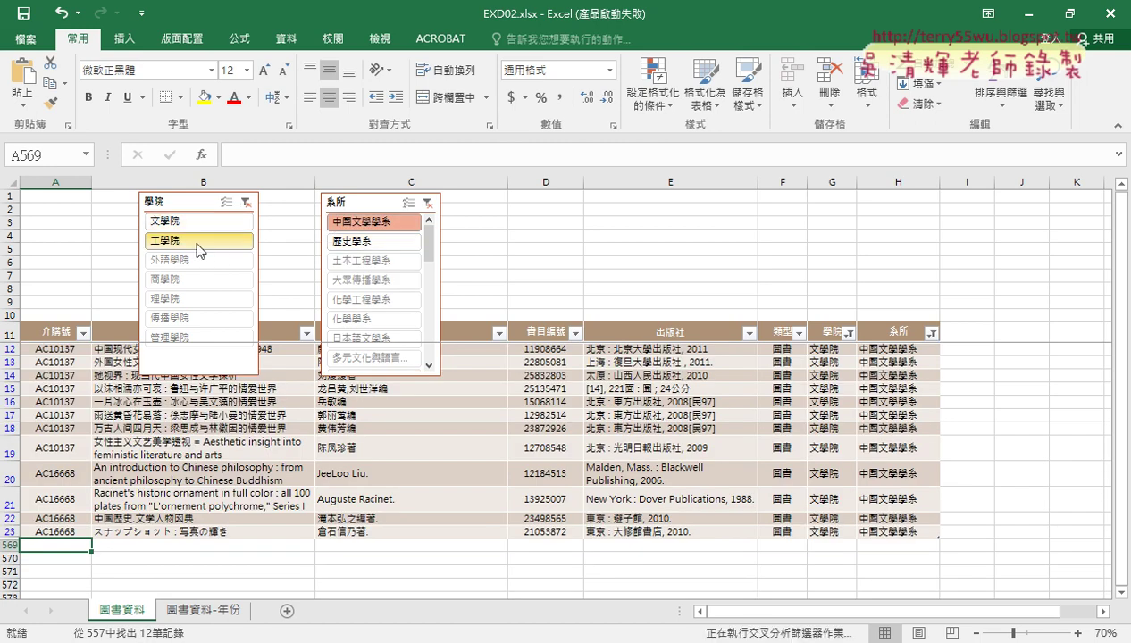
click(356, 230)
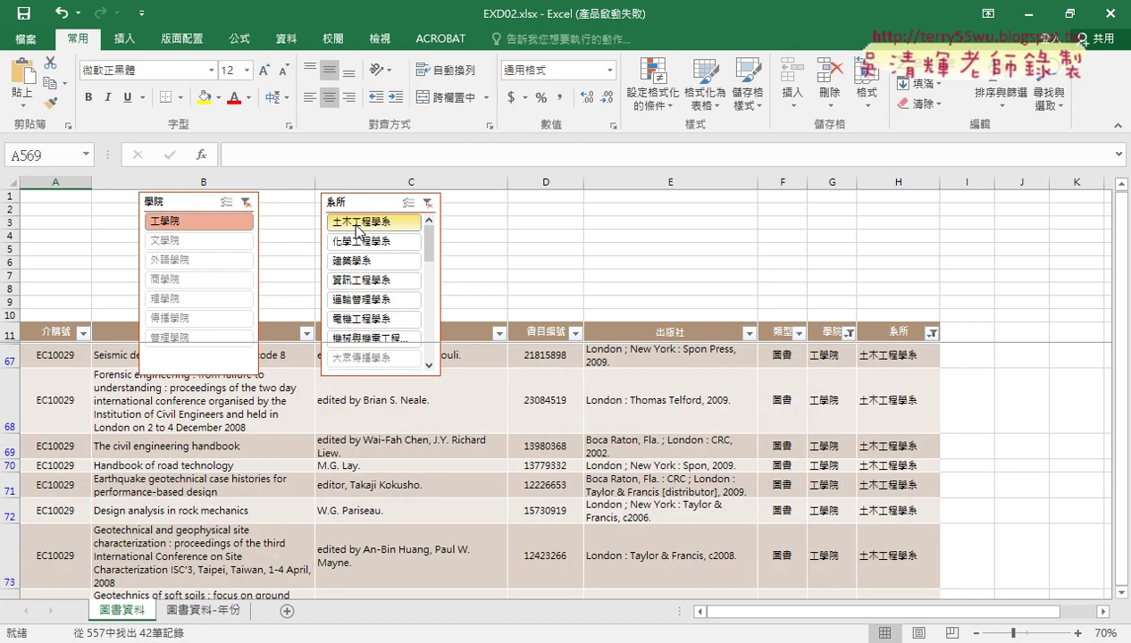
click(362, 246)
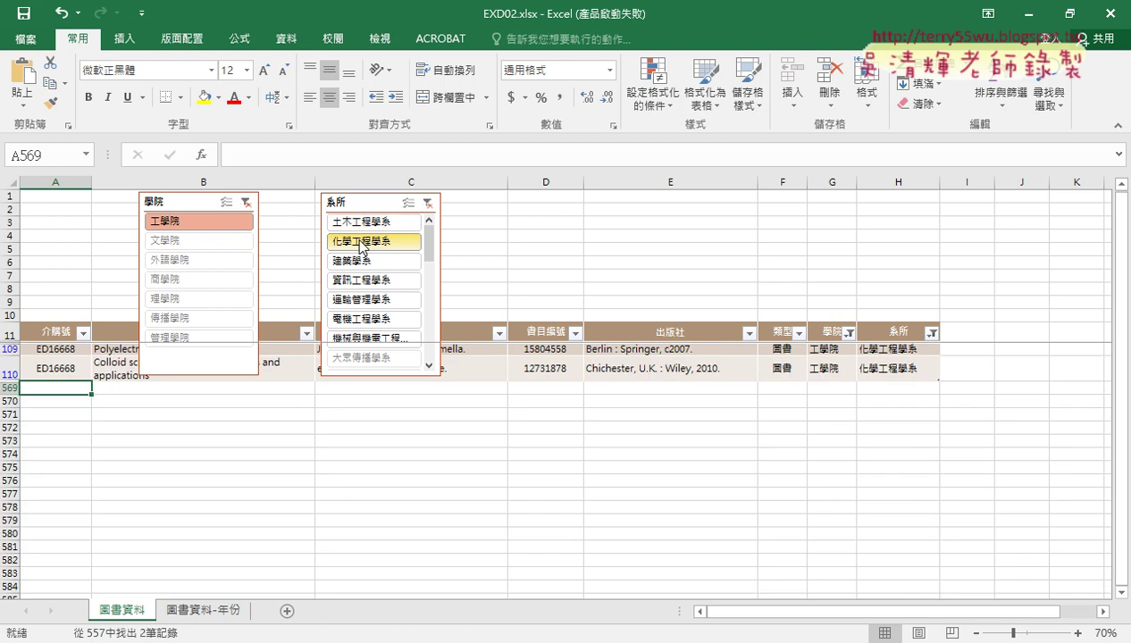
click(365, 262)
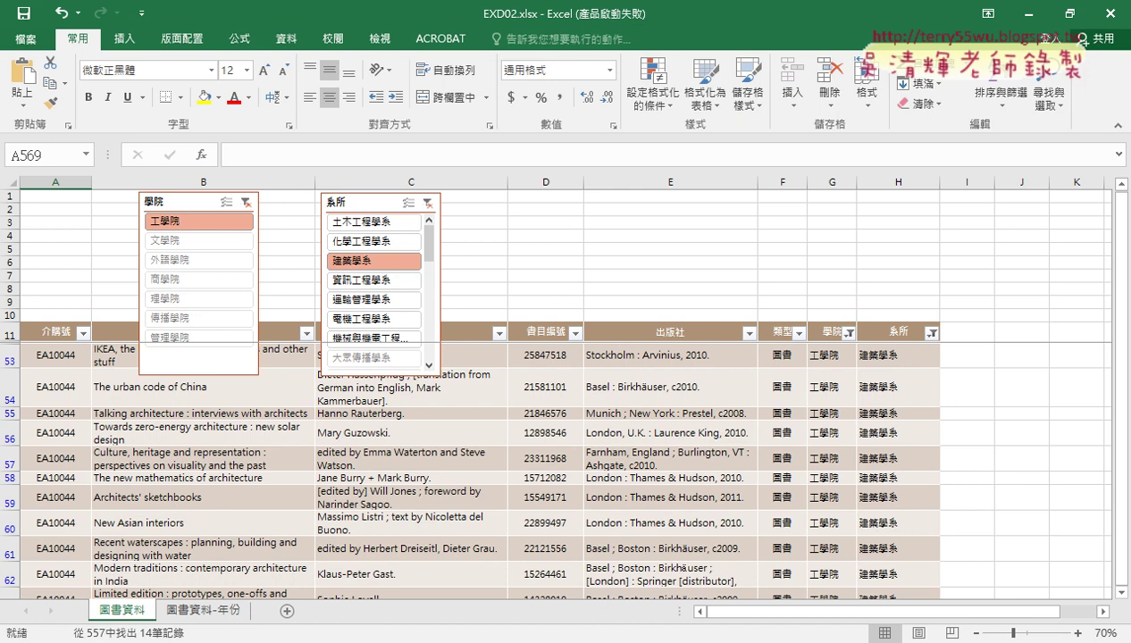
click(194, 572)
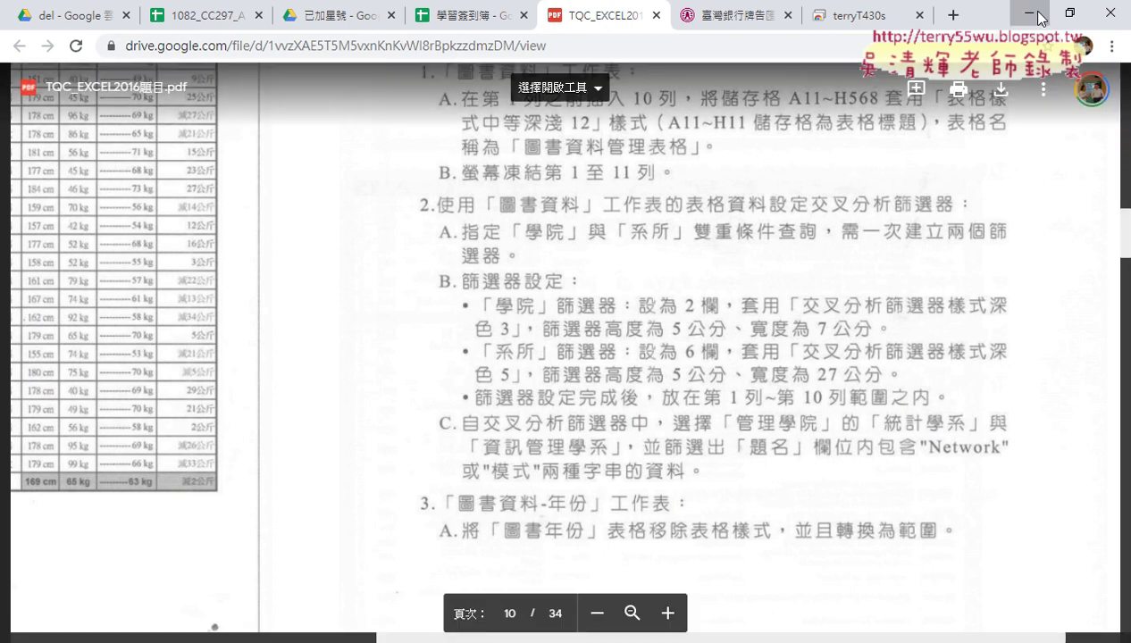
Filter the slicers to 管理學院 with both 統計學系 and 資訊管理學系 selected.
key(alt+Tab)
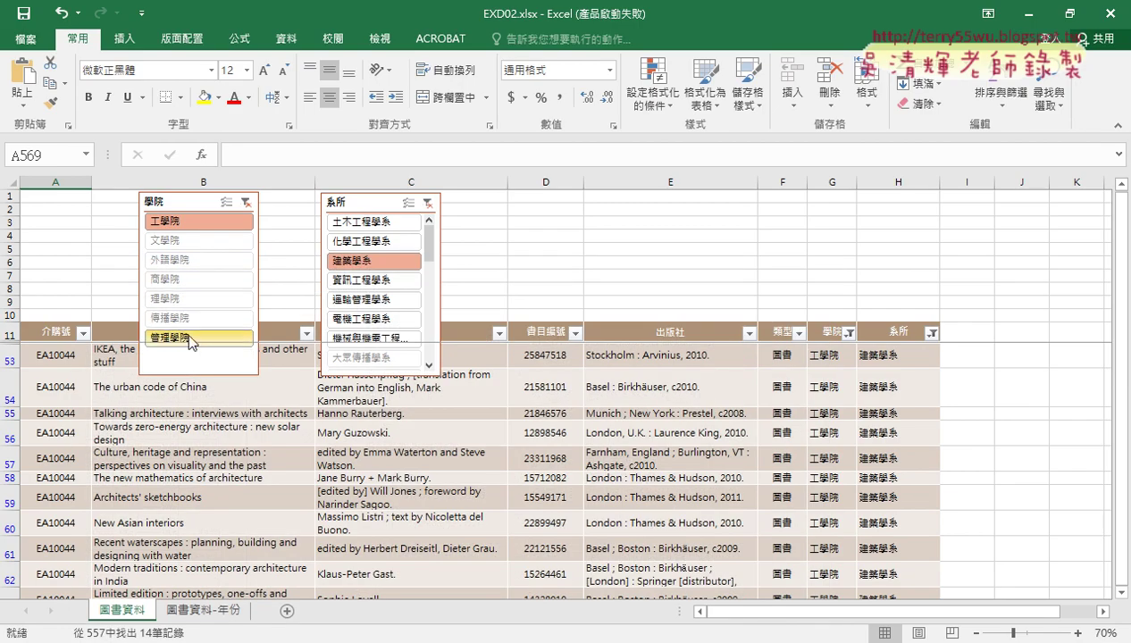
click(186, 335)
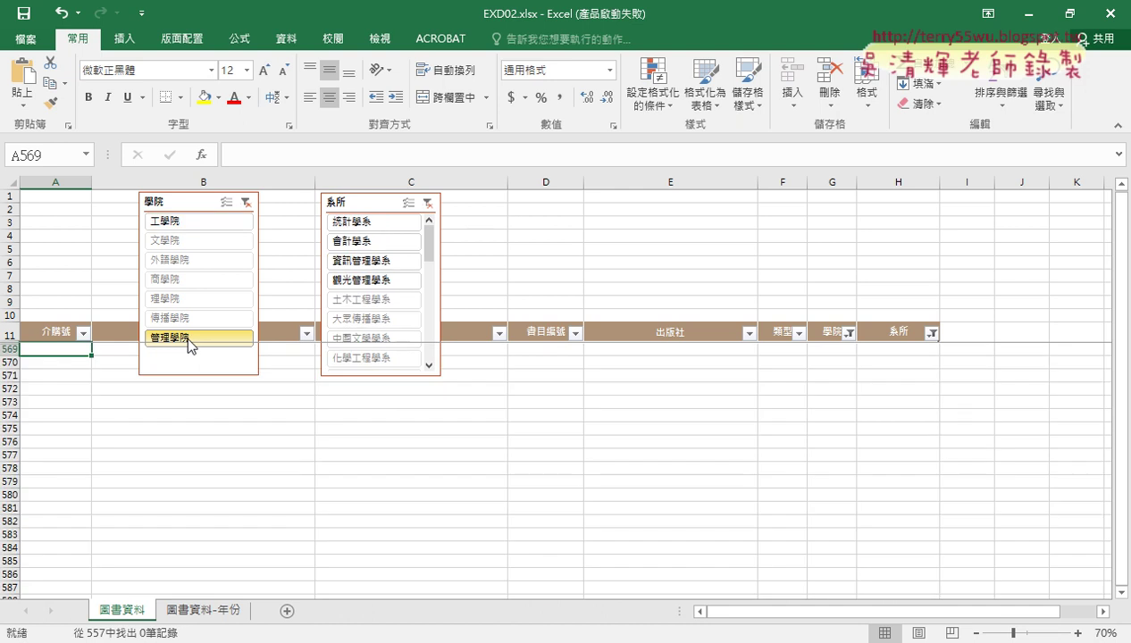
click(386, 227)
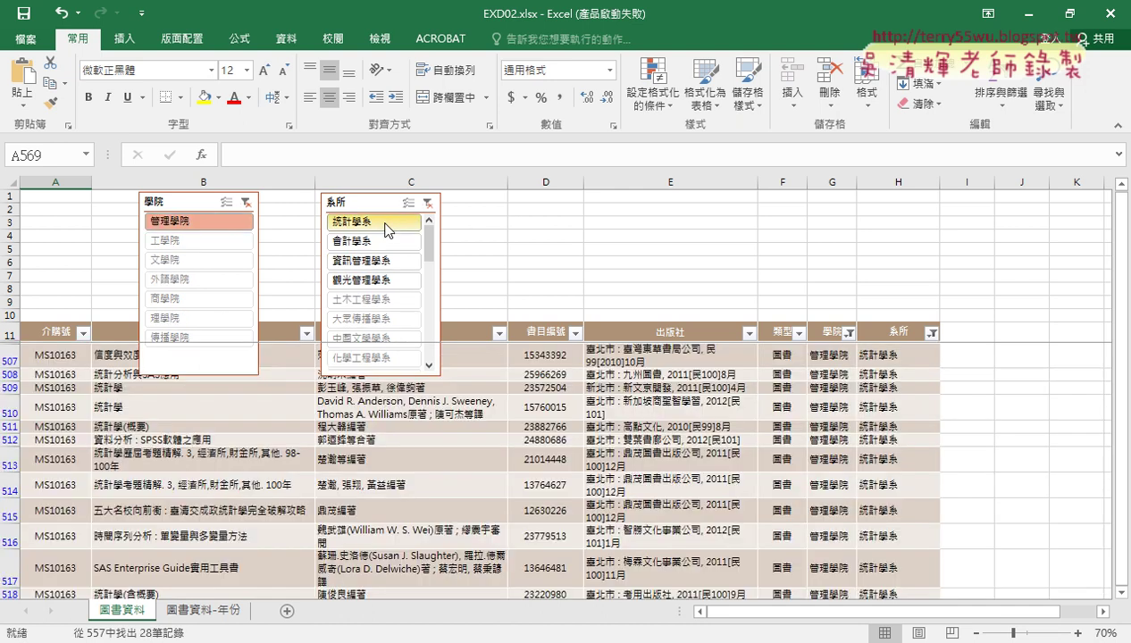
click(376, 274)
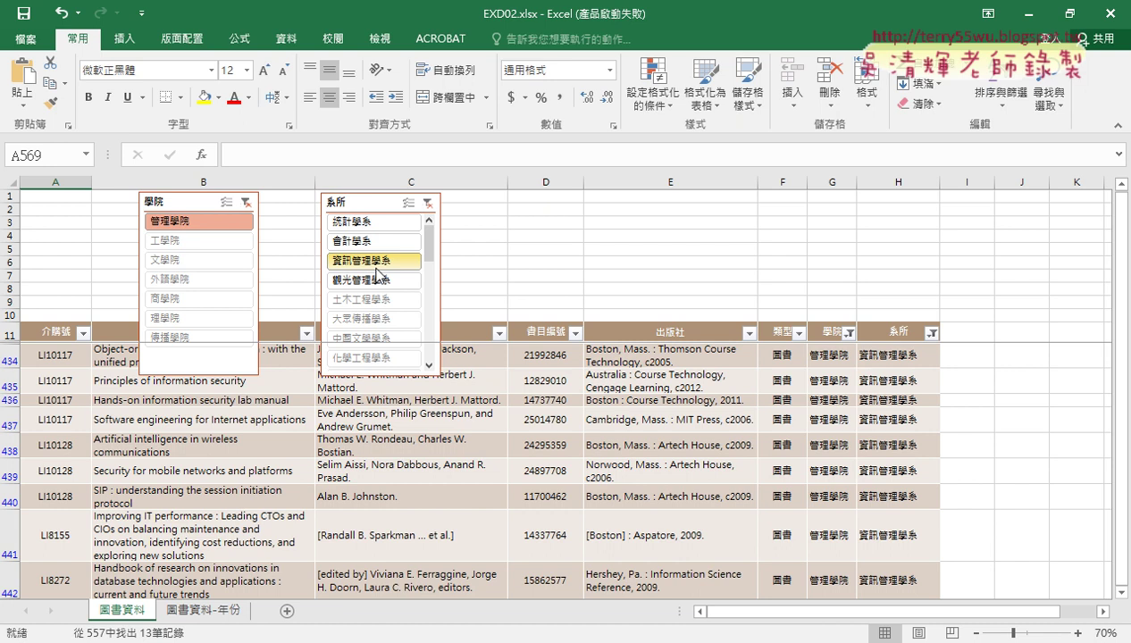
ctrl+click(382, 225)
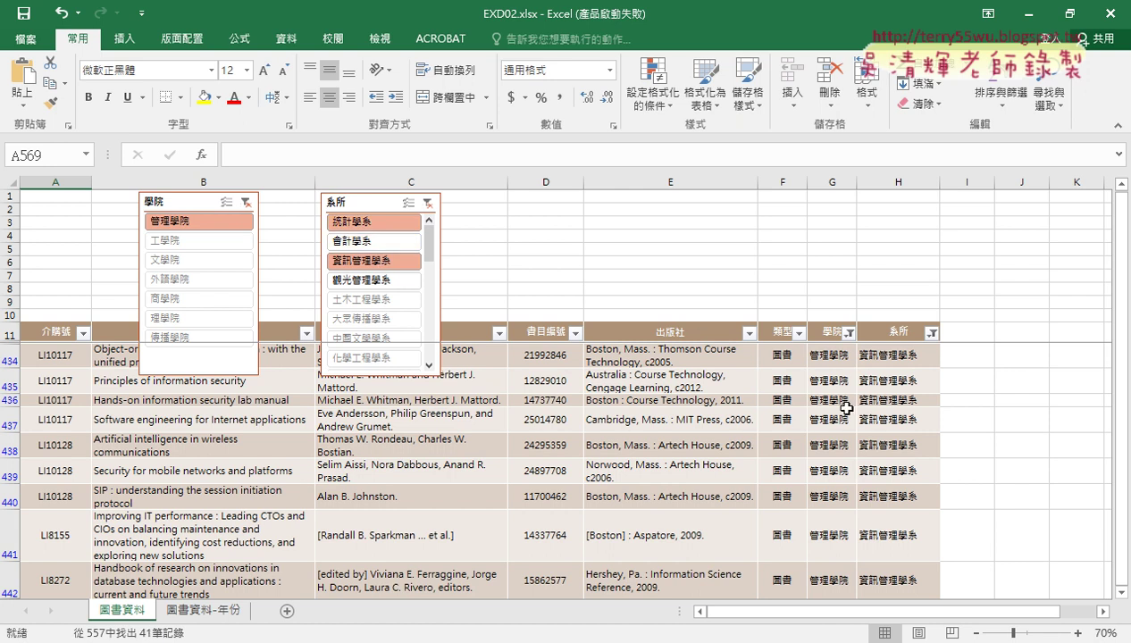
Scroll through the 41 filtered records and toggle 資訊管理學系 off and back on.
click(897, 398)
scroll(897, 398, down, 2)
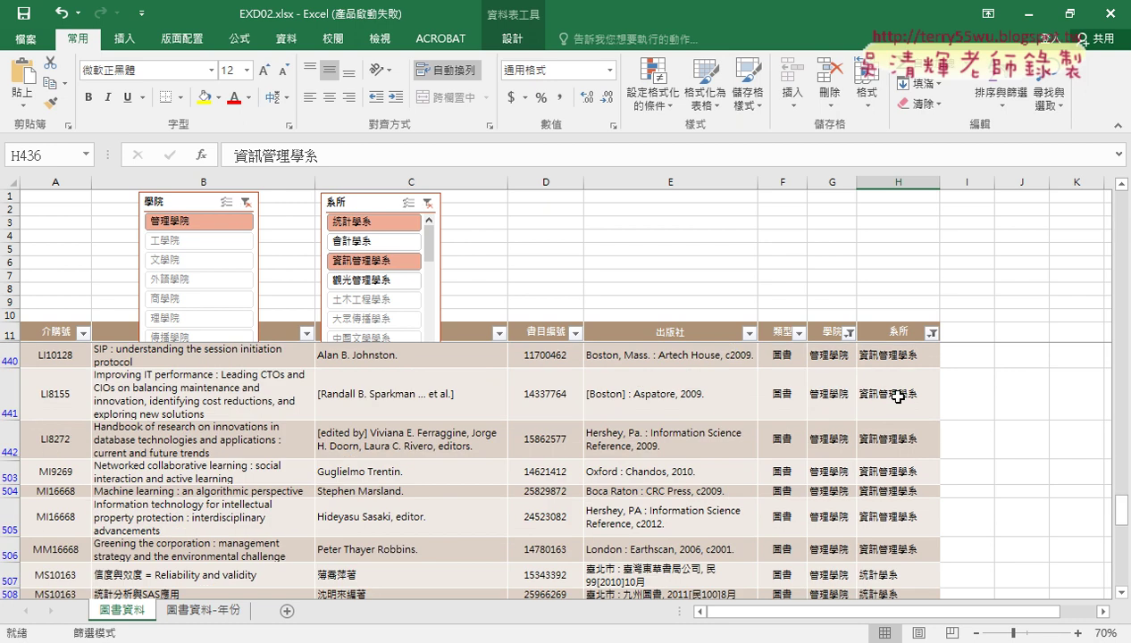
scroll(896, 397, down, 3)
scroll(881, 434, down, 1)
scroll(897, 464, up, 4)
scroll(897, 464, up, 2)
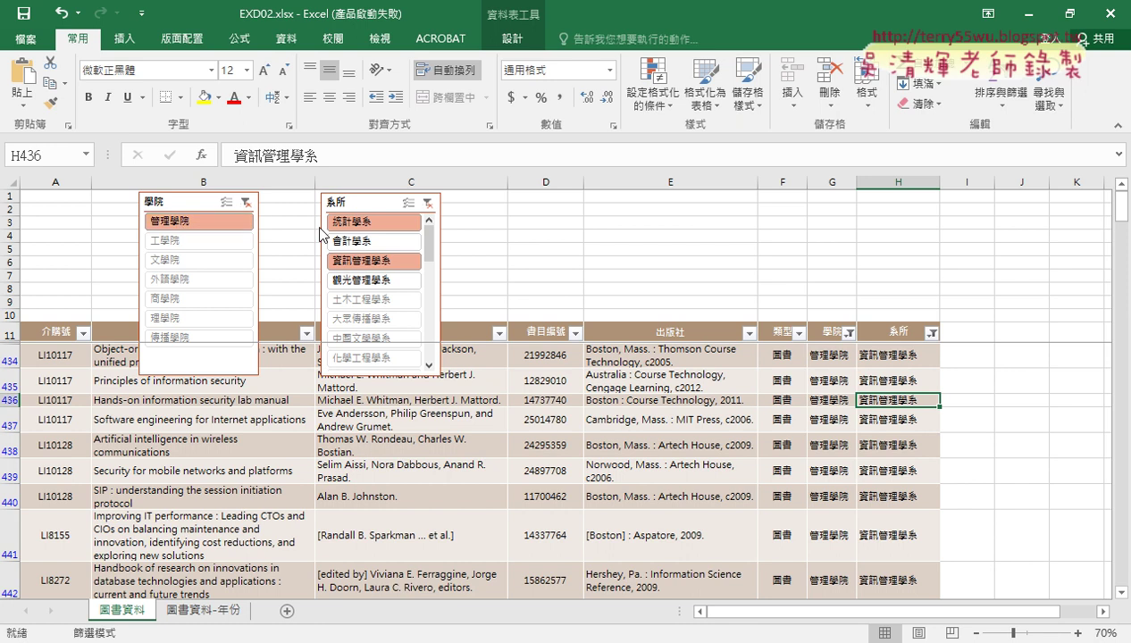
ctrl+click(374, 263)
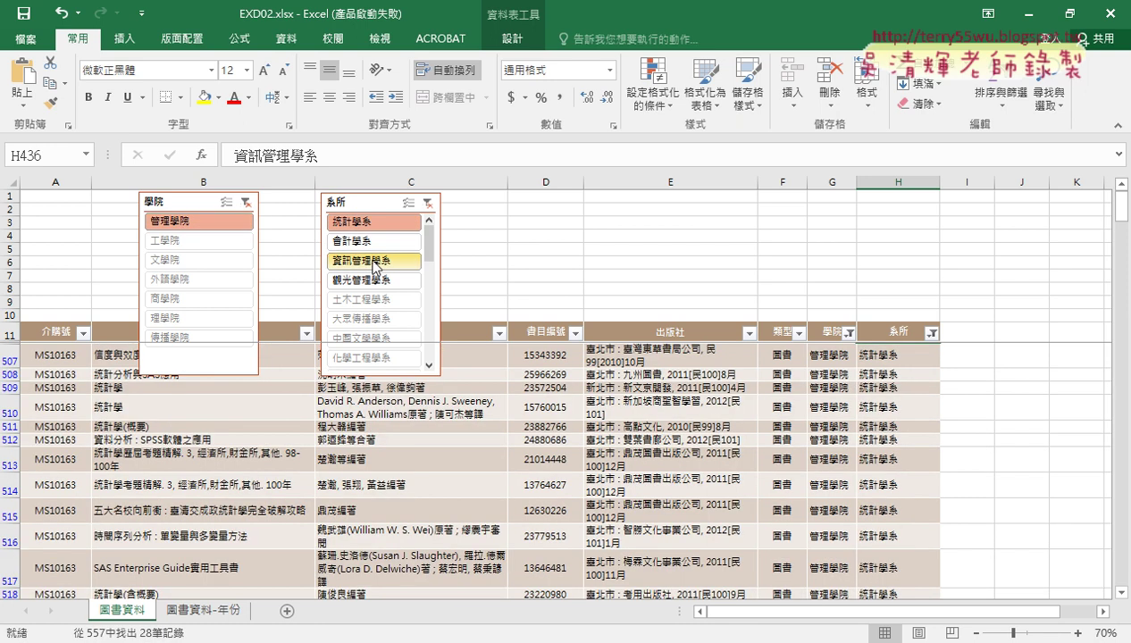
ctrl+click(374, 263)
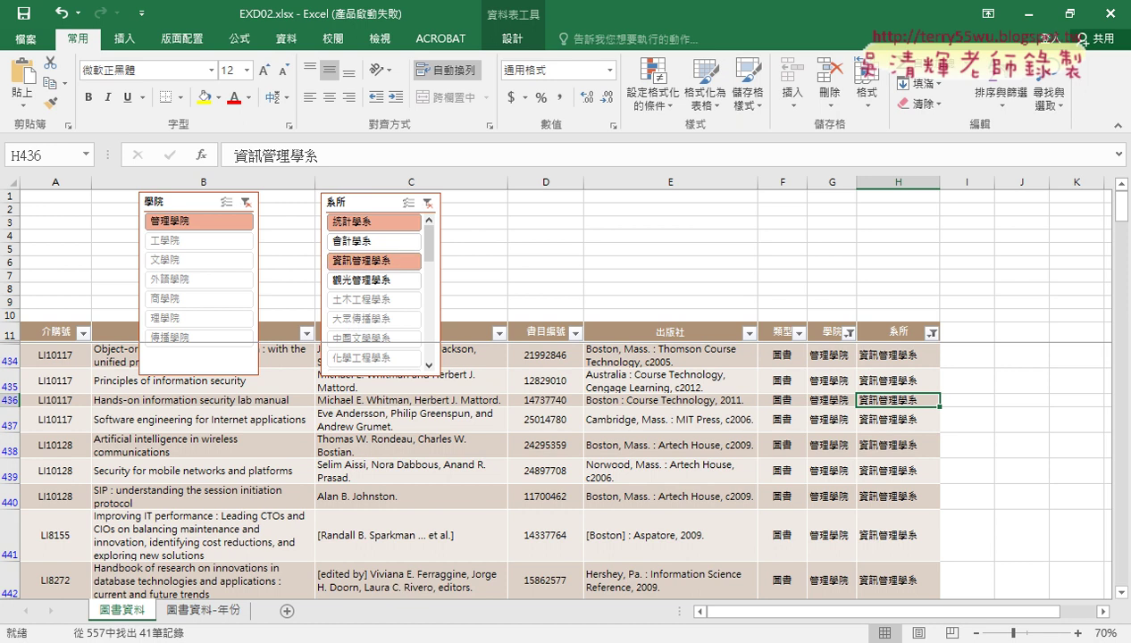
Move the 學院 slicer left into column A and review the instructions PDF.
drag(174, 203, 84, 203)
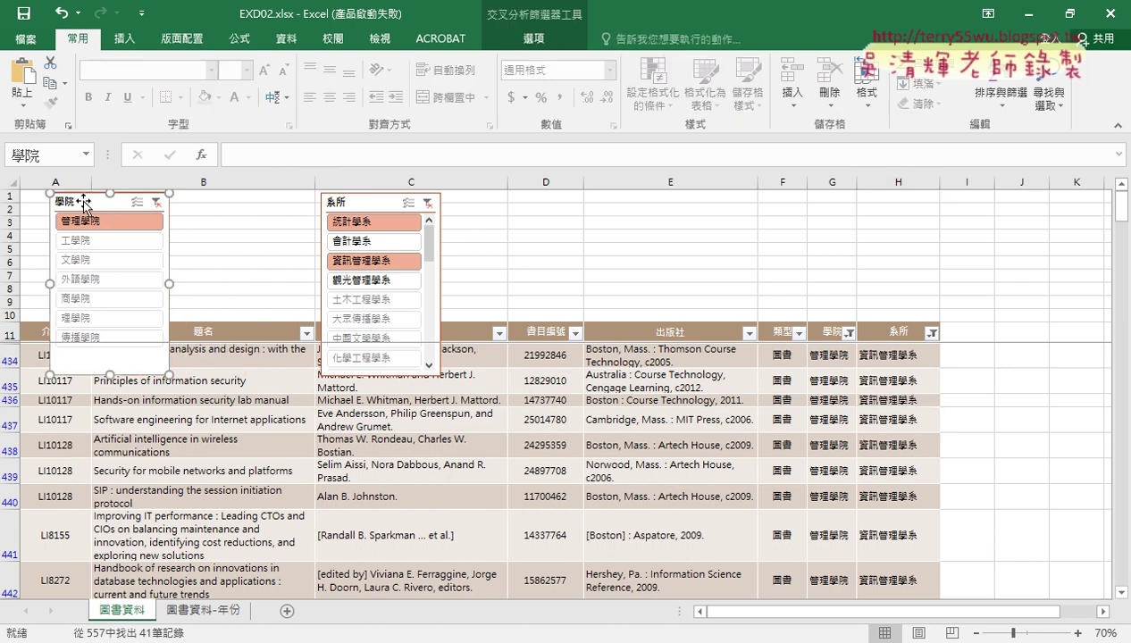
click(533, 41)
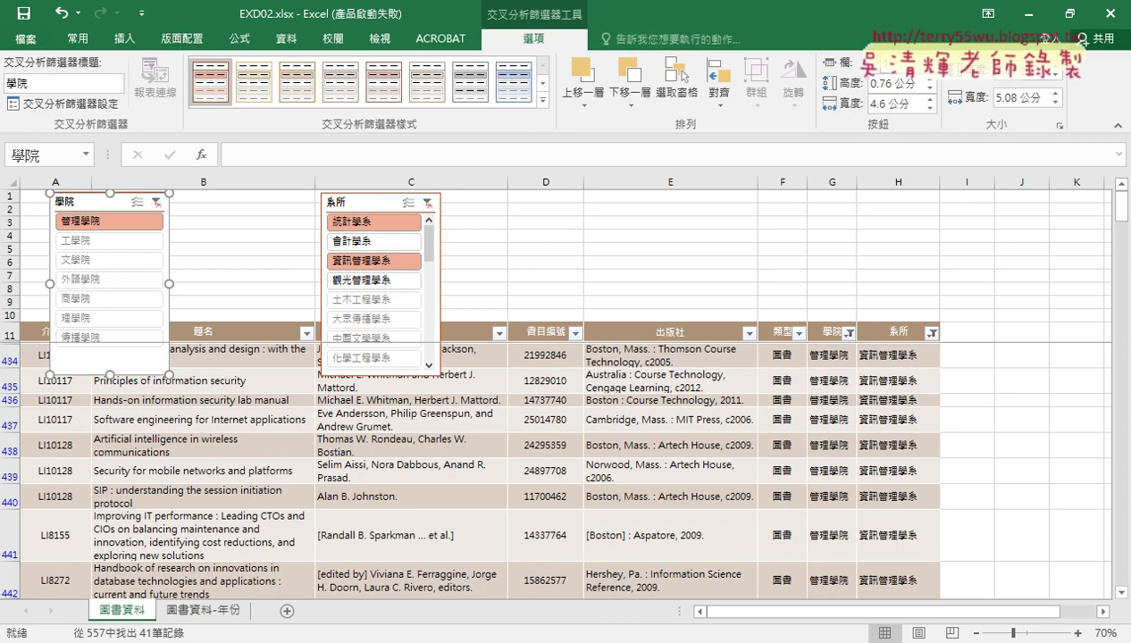
key(alt+Tab)
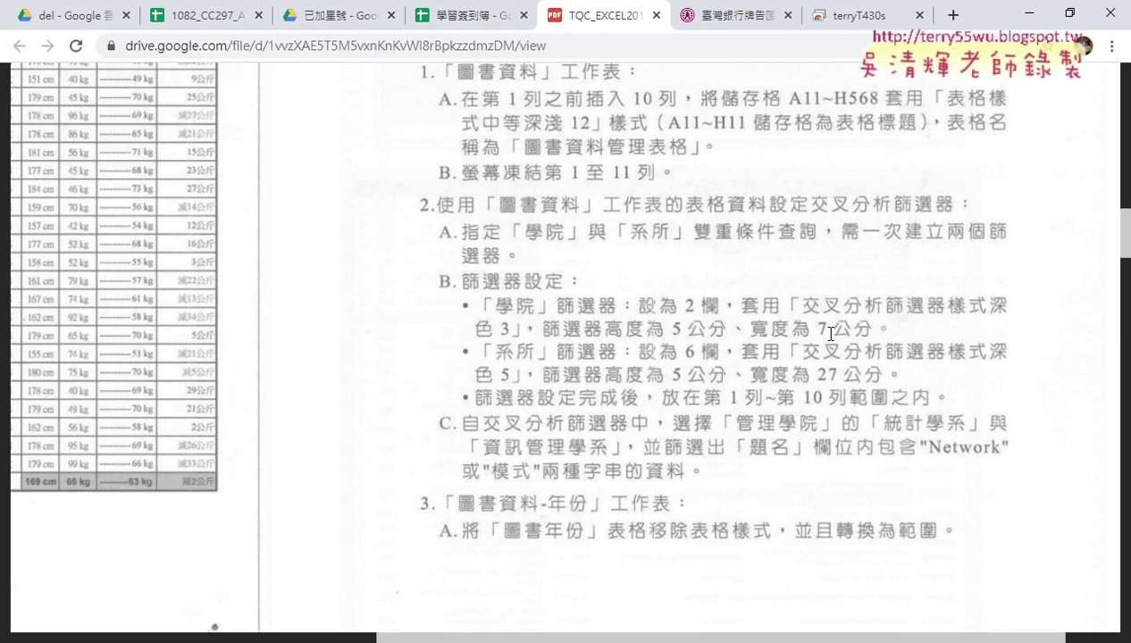
click(1027, 12)
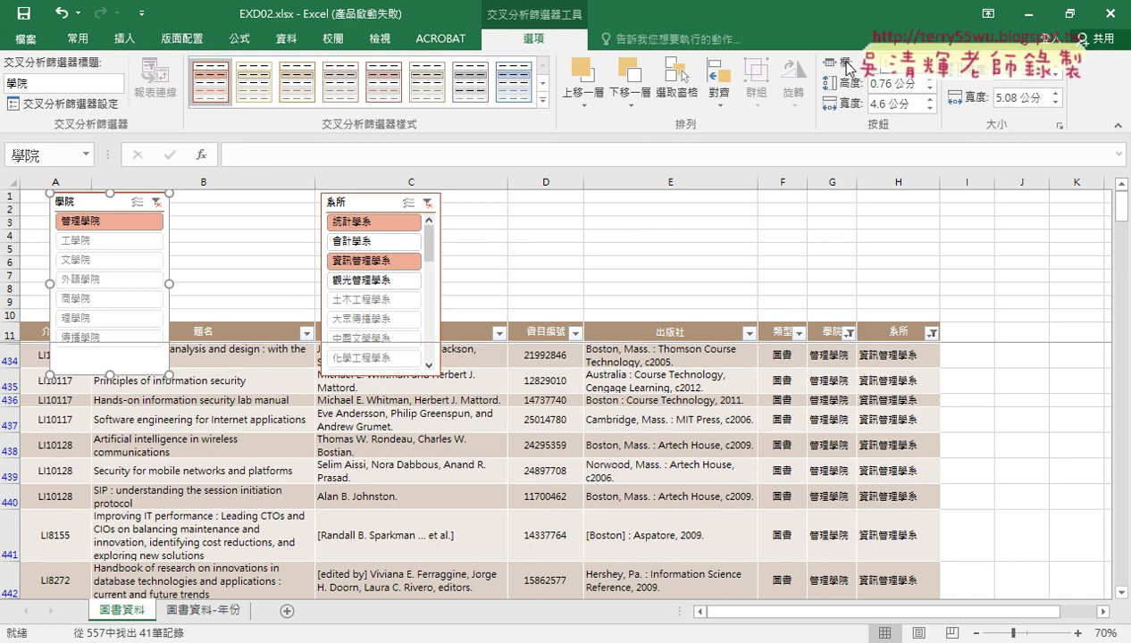
Set the 學院 slicer to 4 columns and 5 公分 width.
click(924, 65)
text(4)
key(Return)
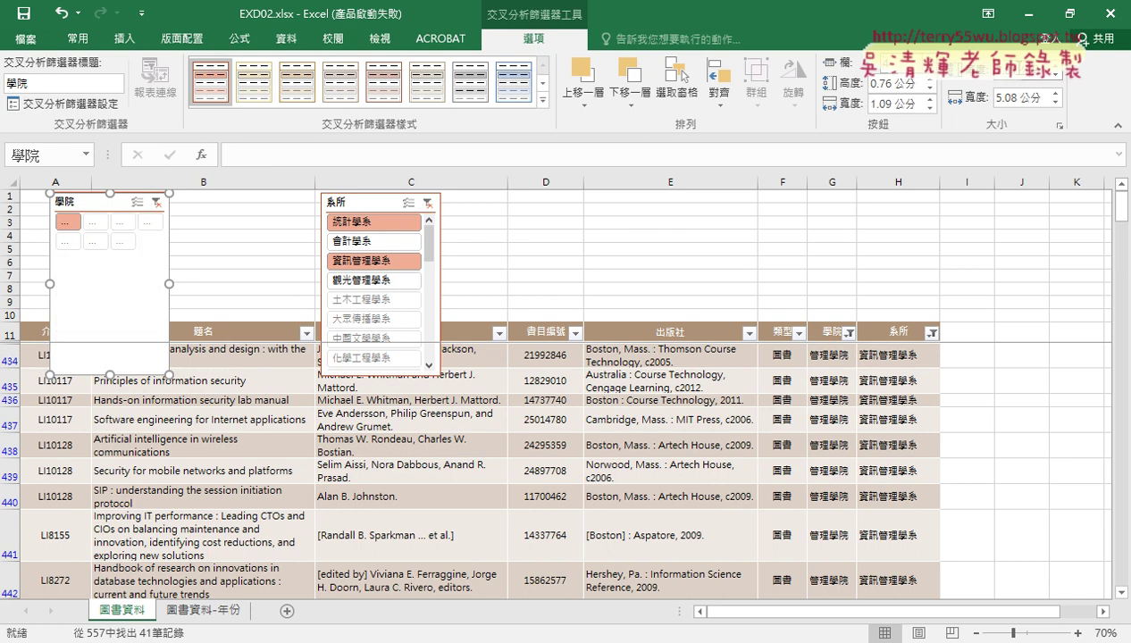
drag(994, 98, 1064, 98)
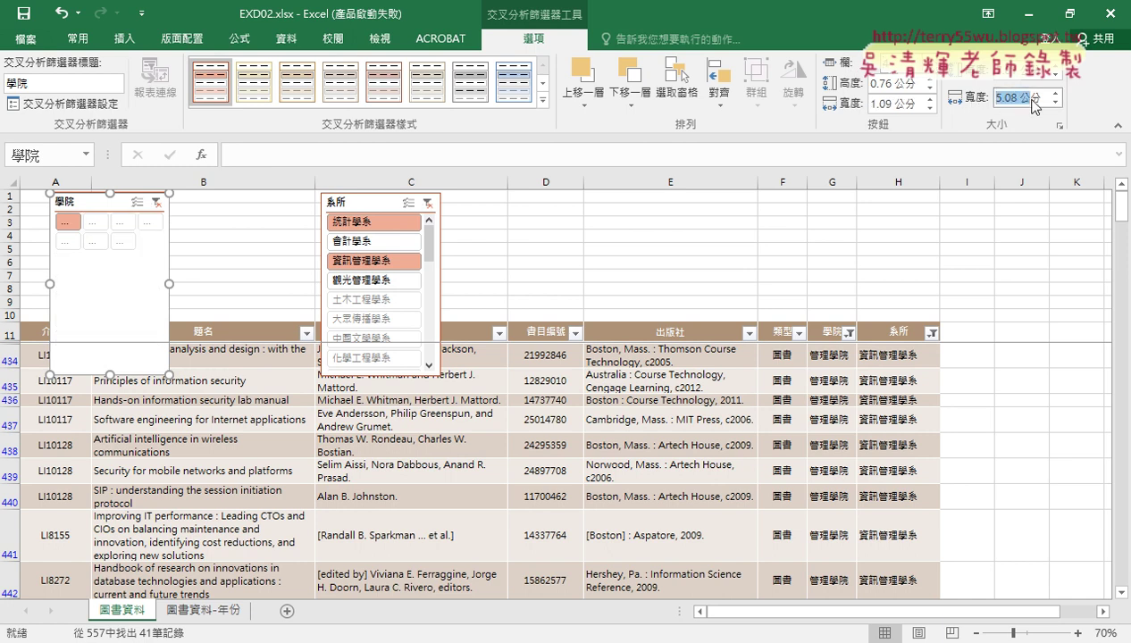
text(5)
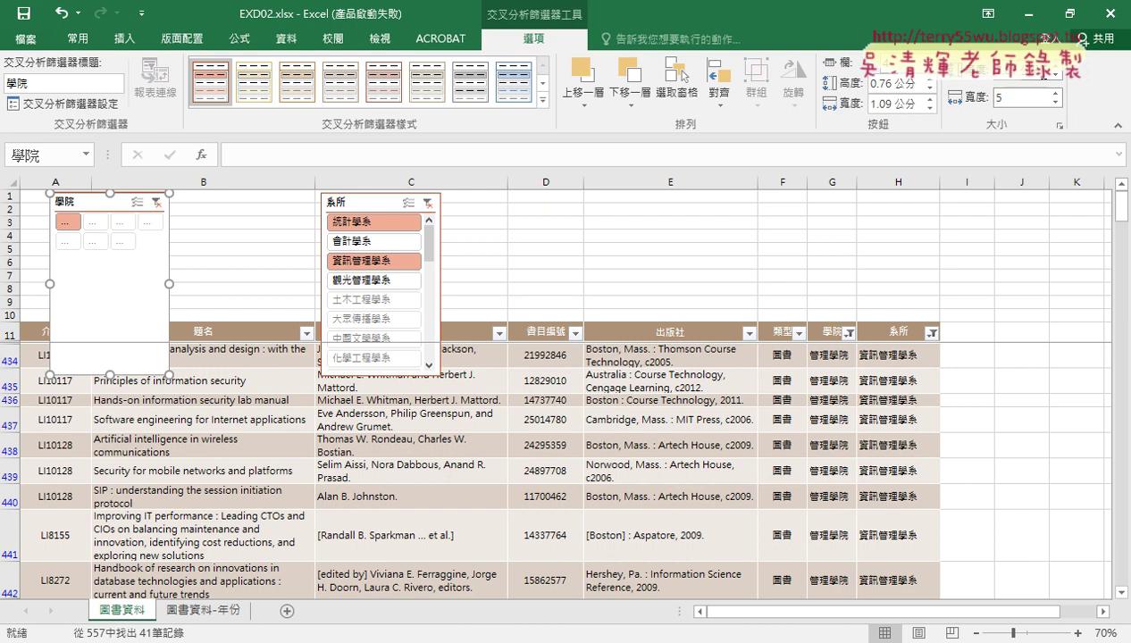
key(Return)
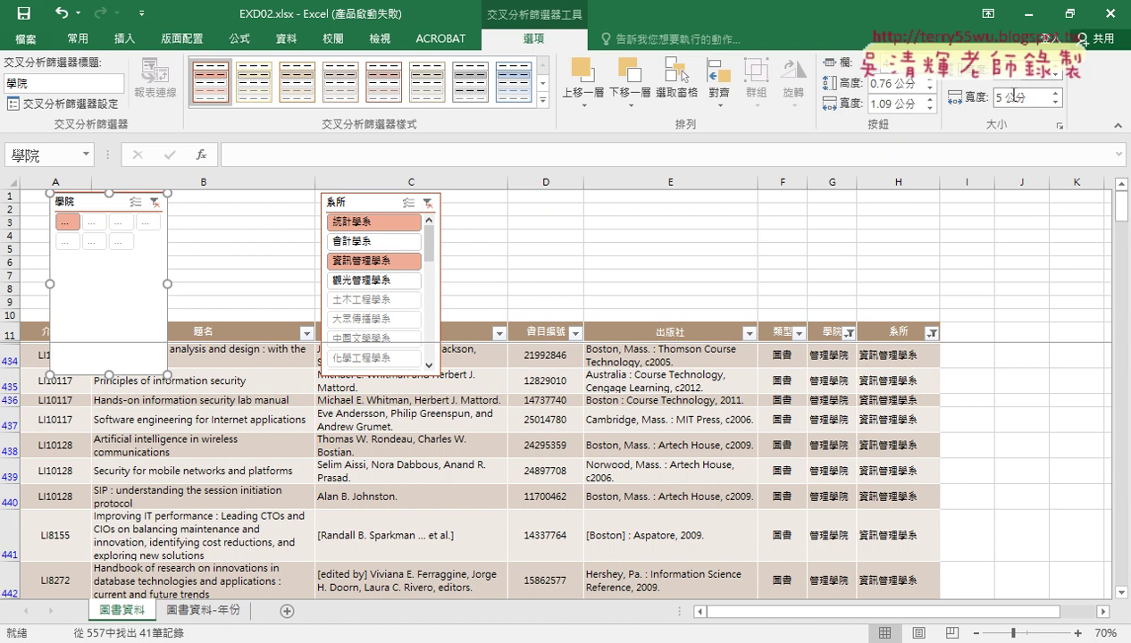
click(1056, 99)
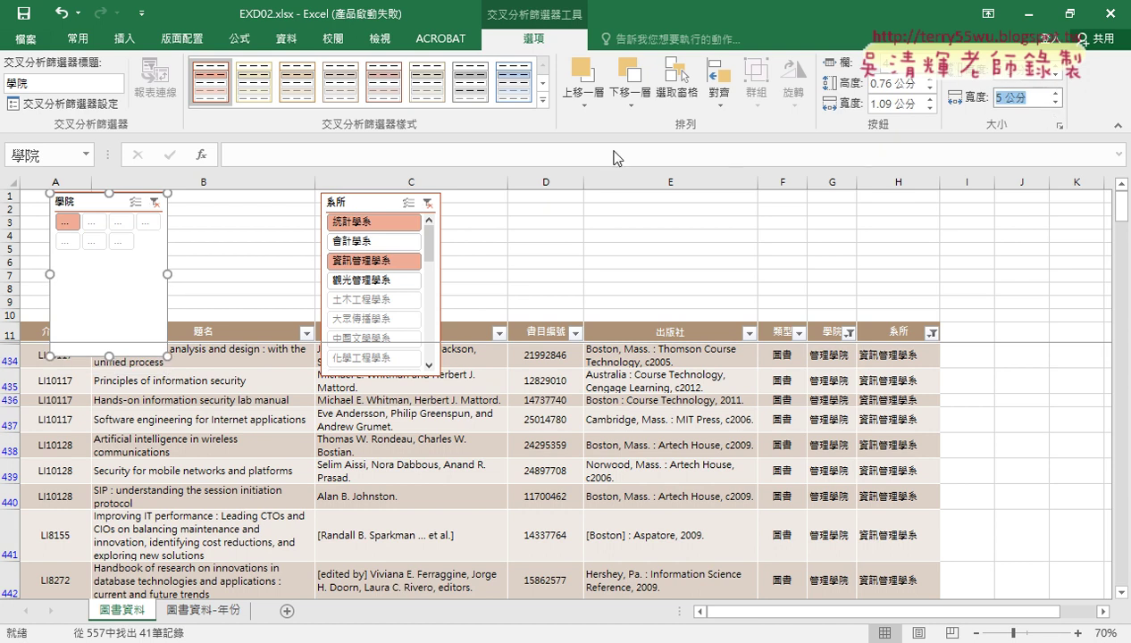
click(541, 101)
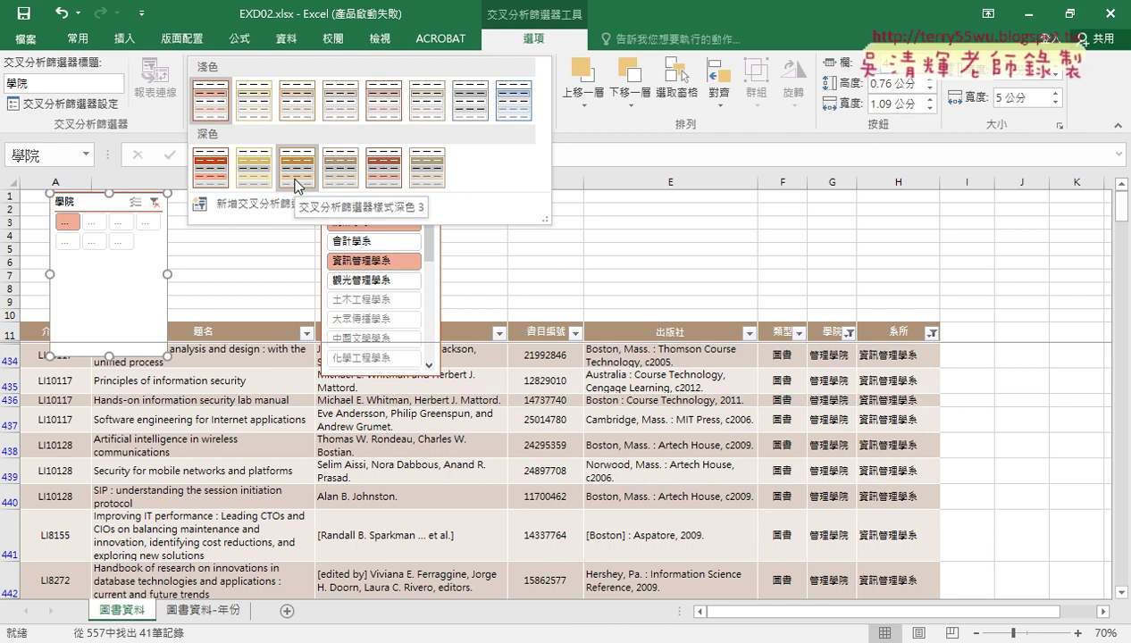
Apply Slicer Style Dark 3 to the 學院 slicer and set it to 2 columns.
click(192, 635)
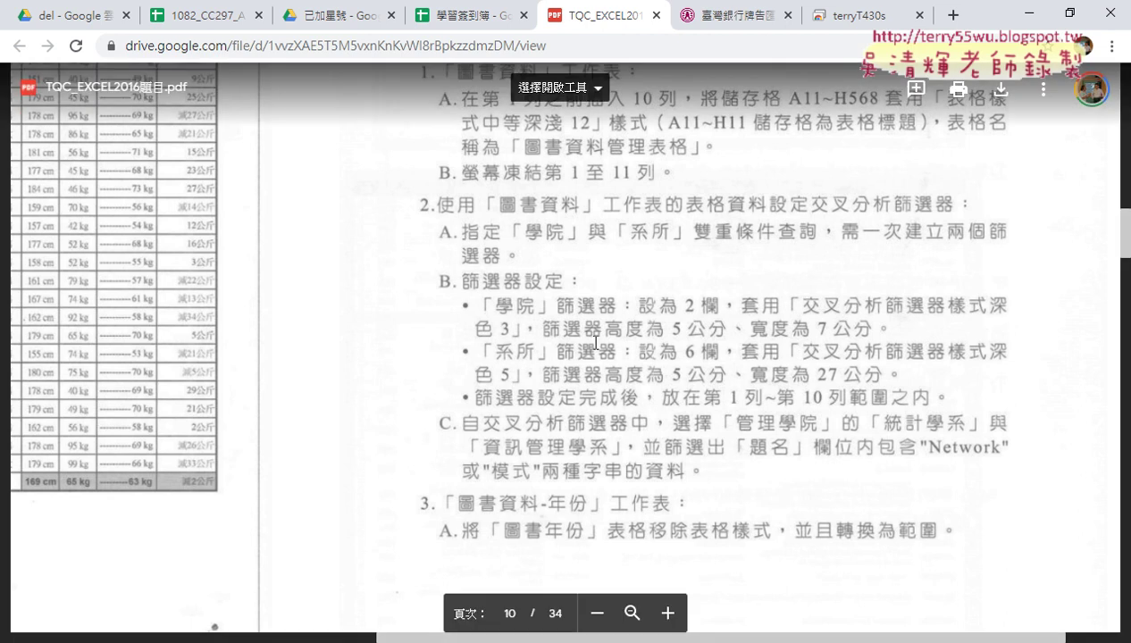
click(1018, 15)
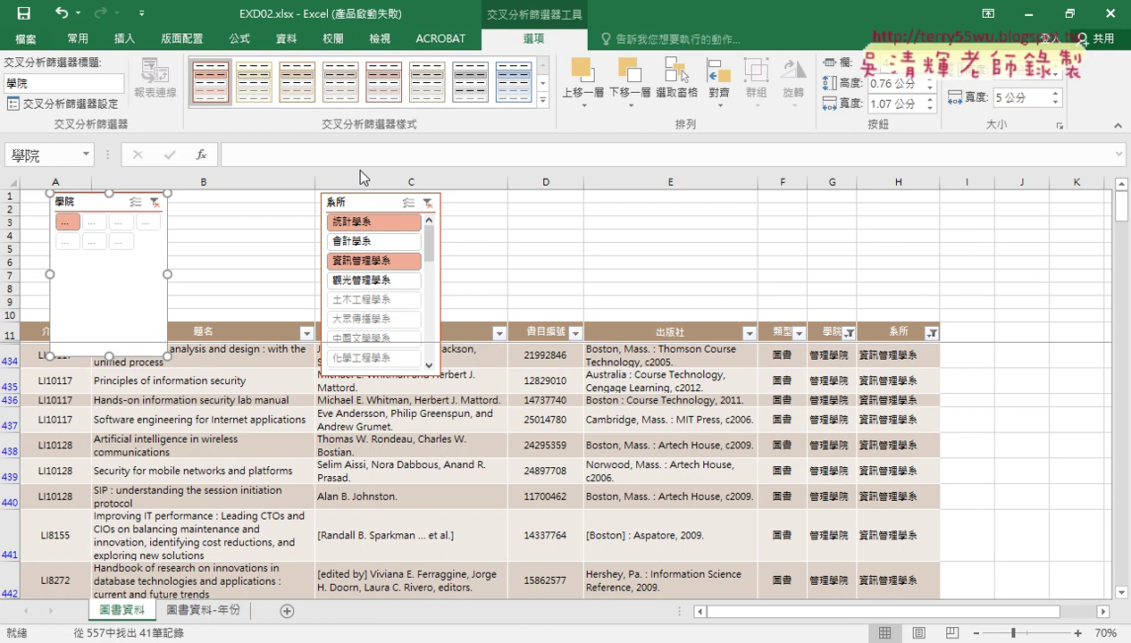
click(542, 101)
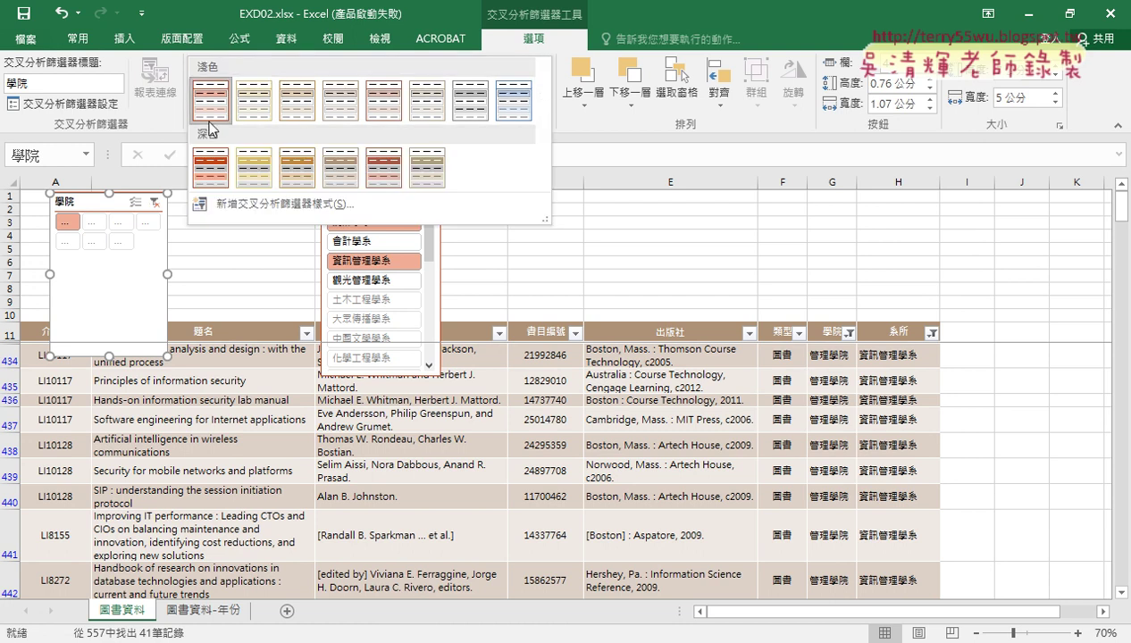
click(293, 168)
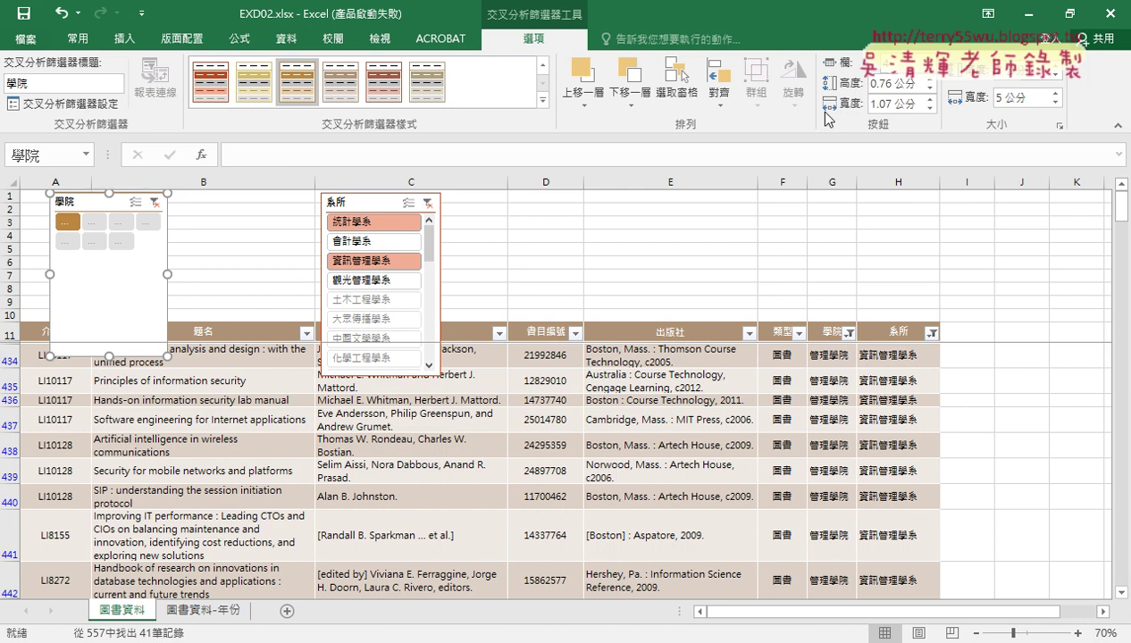
click(928, 75)
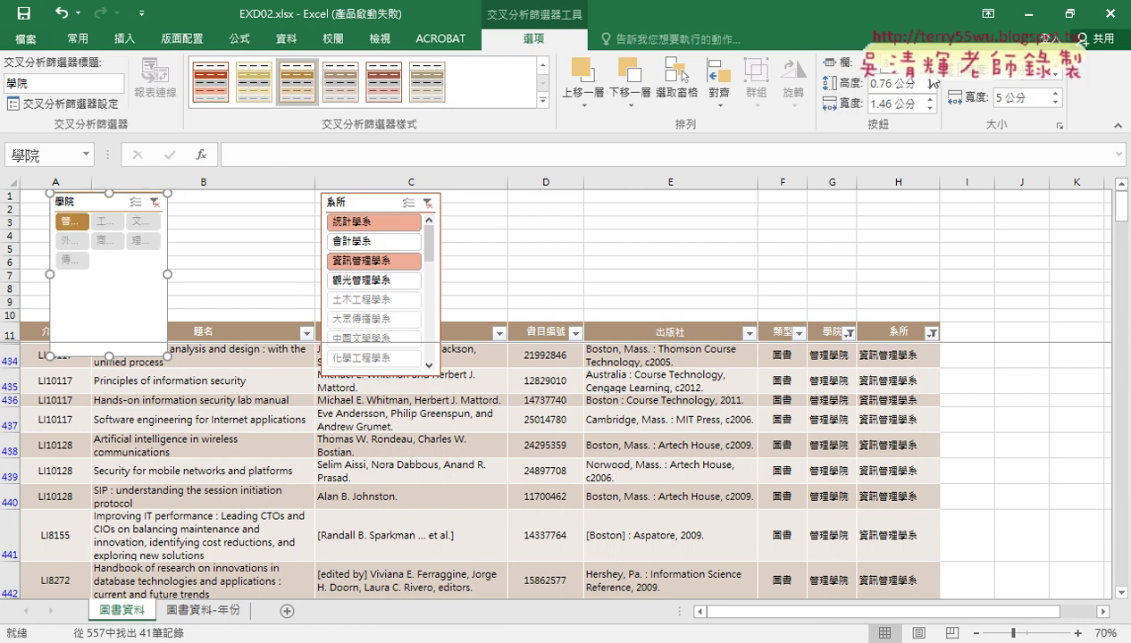
click(929, 78)
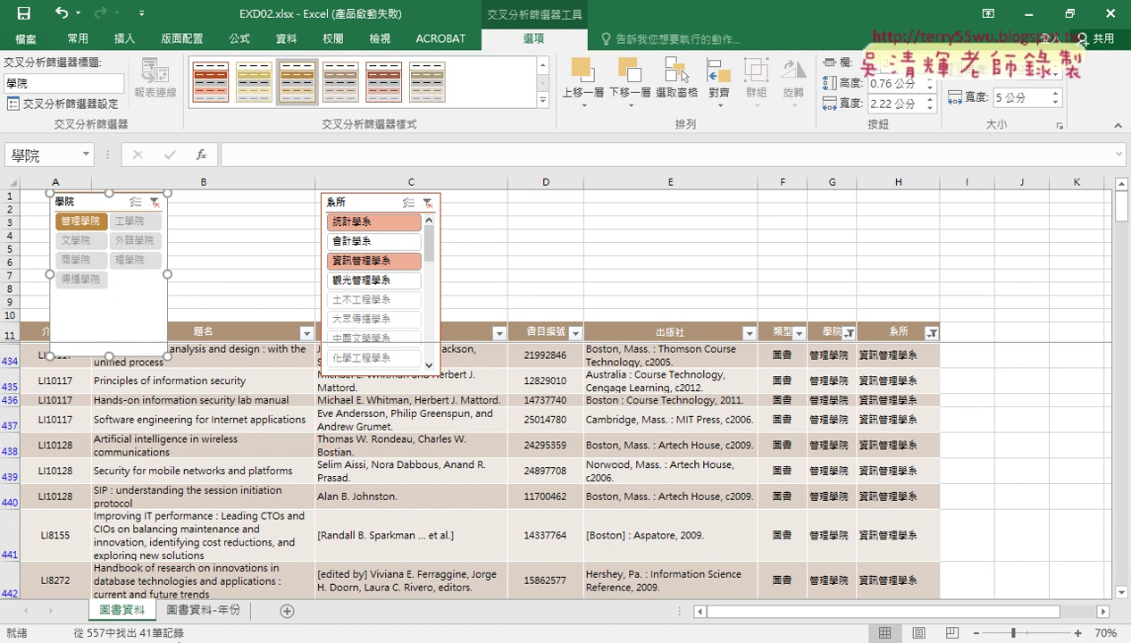
key(alt+Tab)
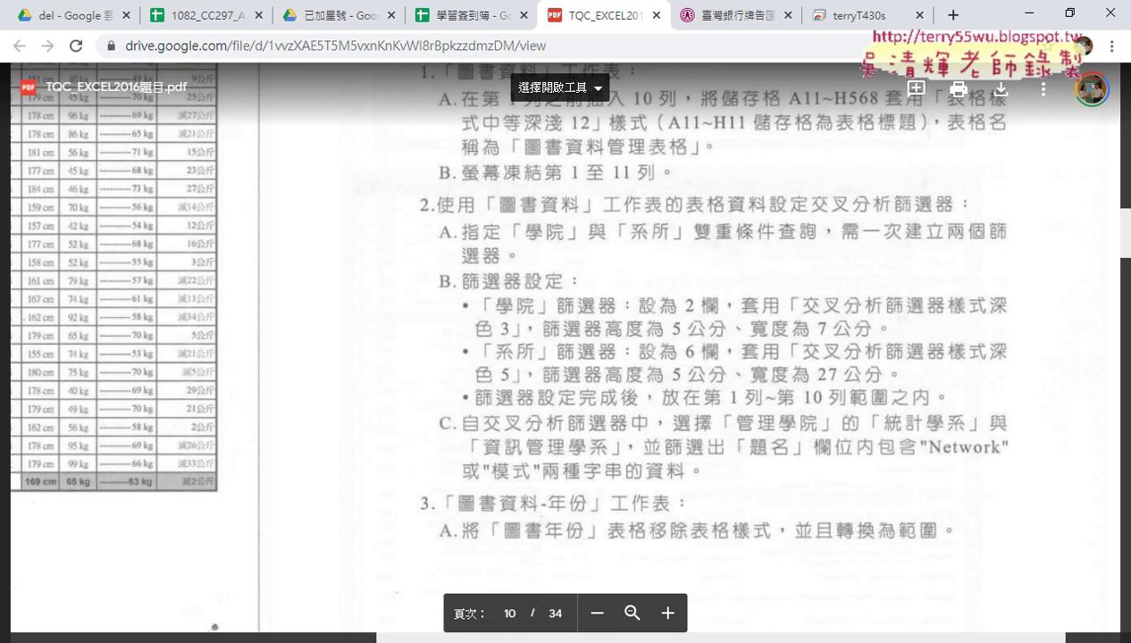
key(alt+Tab)
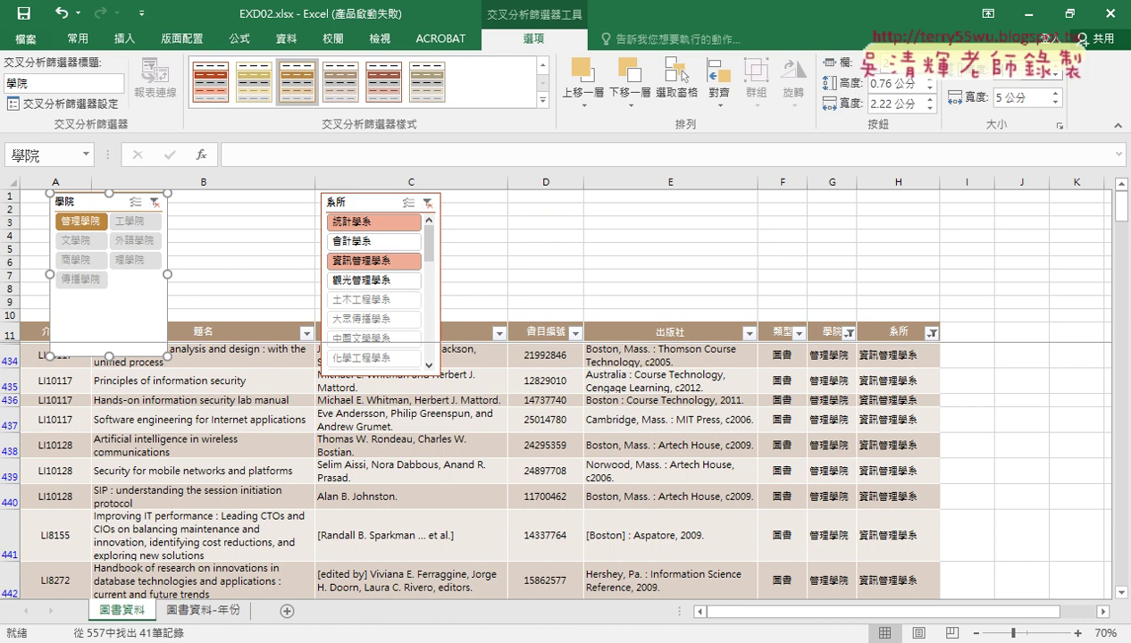
Size the 學院 slicer at 5 公分 height and 7 公分 width.
text(5)
key(Tab)
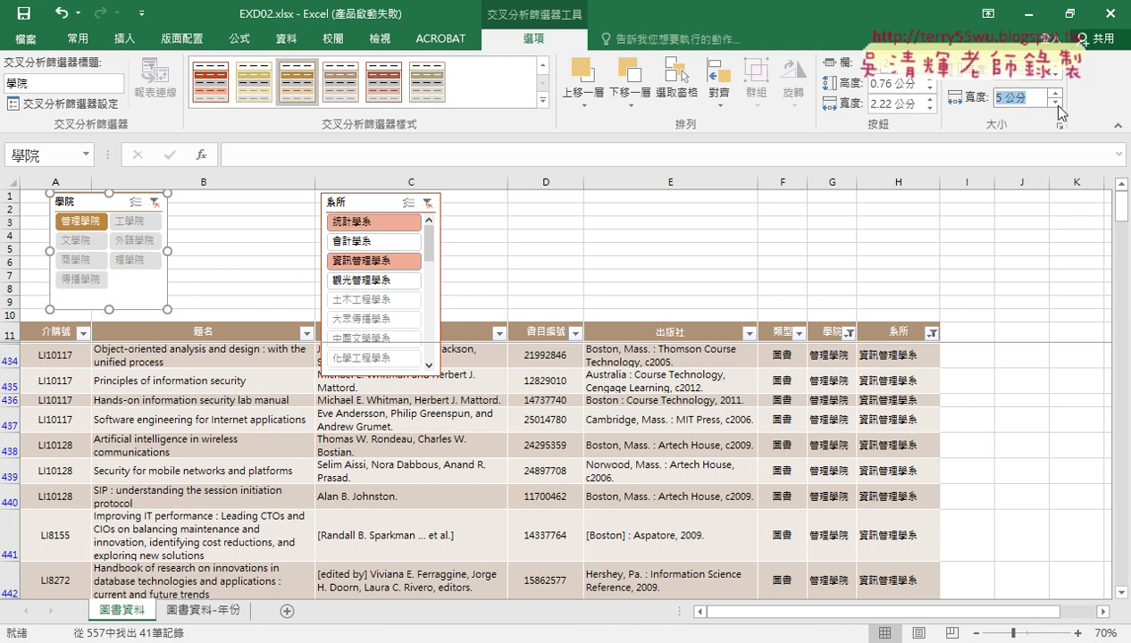
text(7)
key(Return)
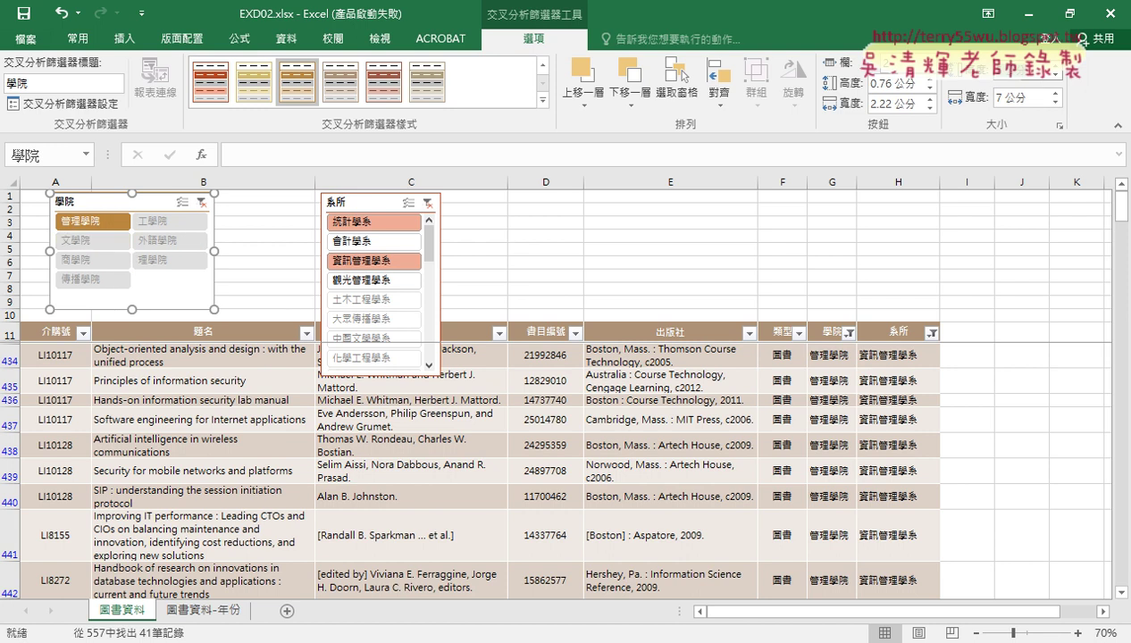
click(373, 202)
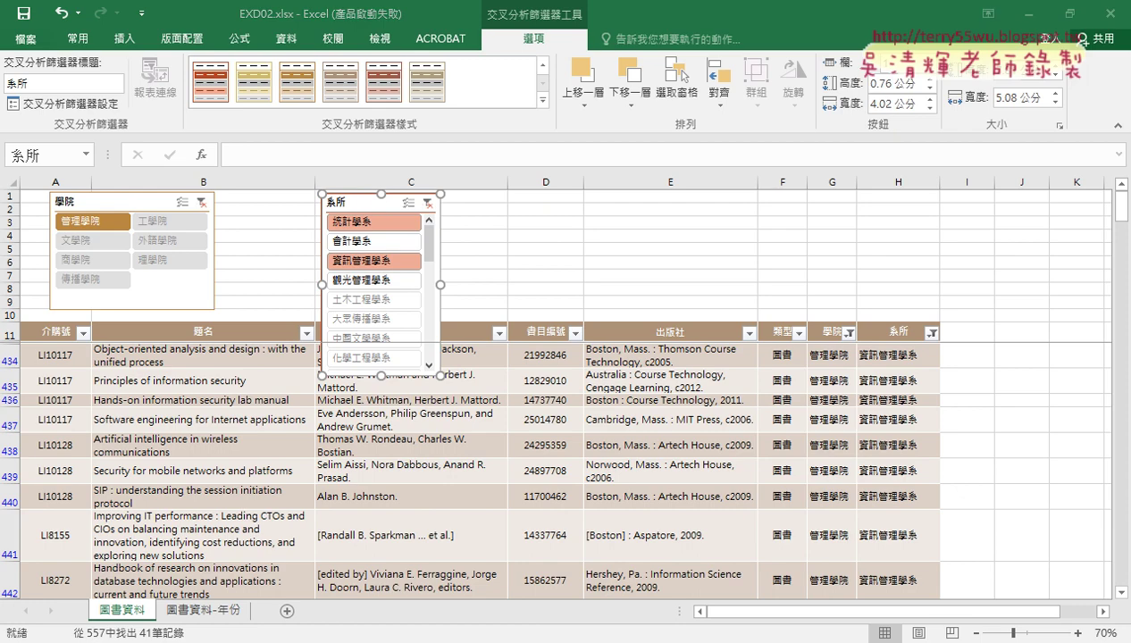
key(alt+Tab)
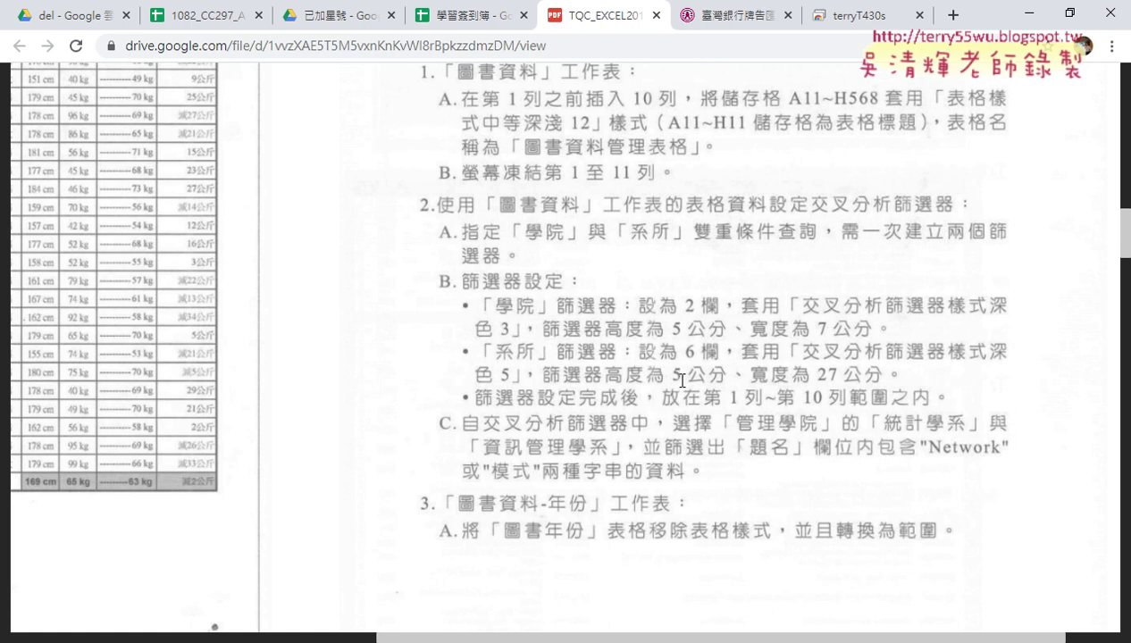
click(1025, 17)
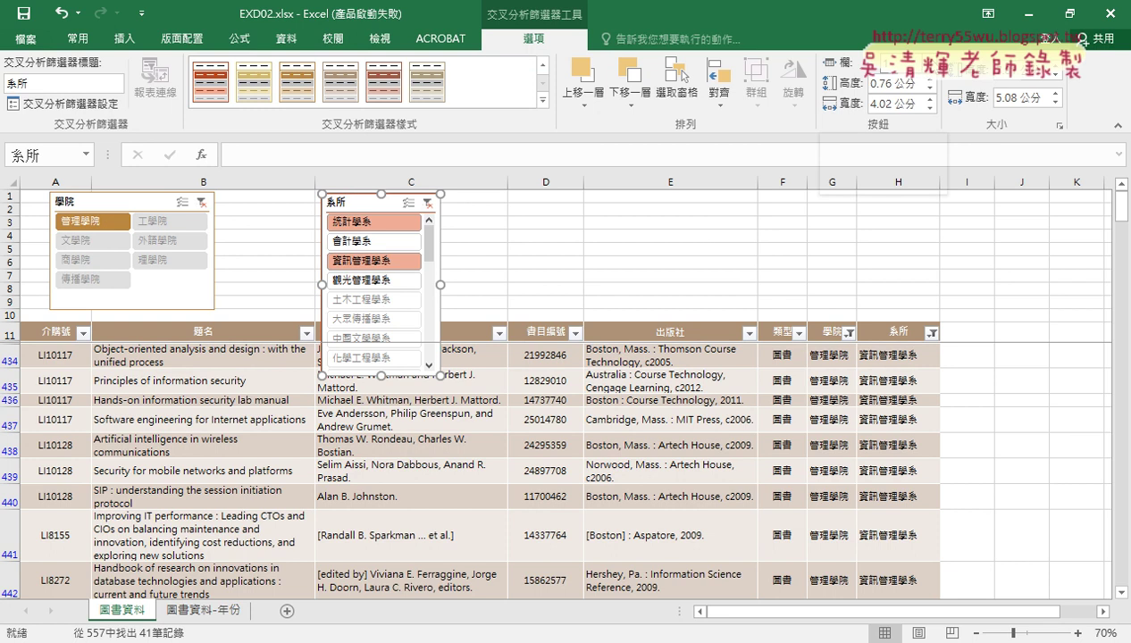
Raise the 系所 slicer's column count to 6.
click(929, 58)
click(930, 58)
click(929, 58)
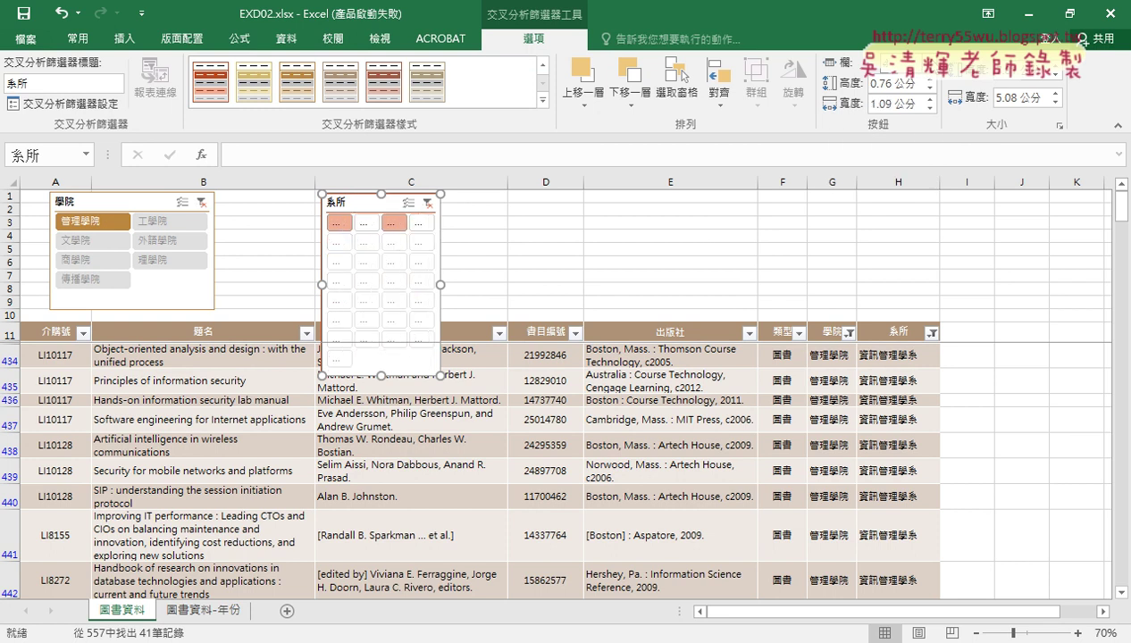
key(alt+Tab)
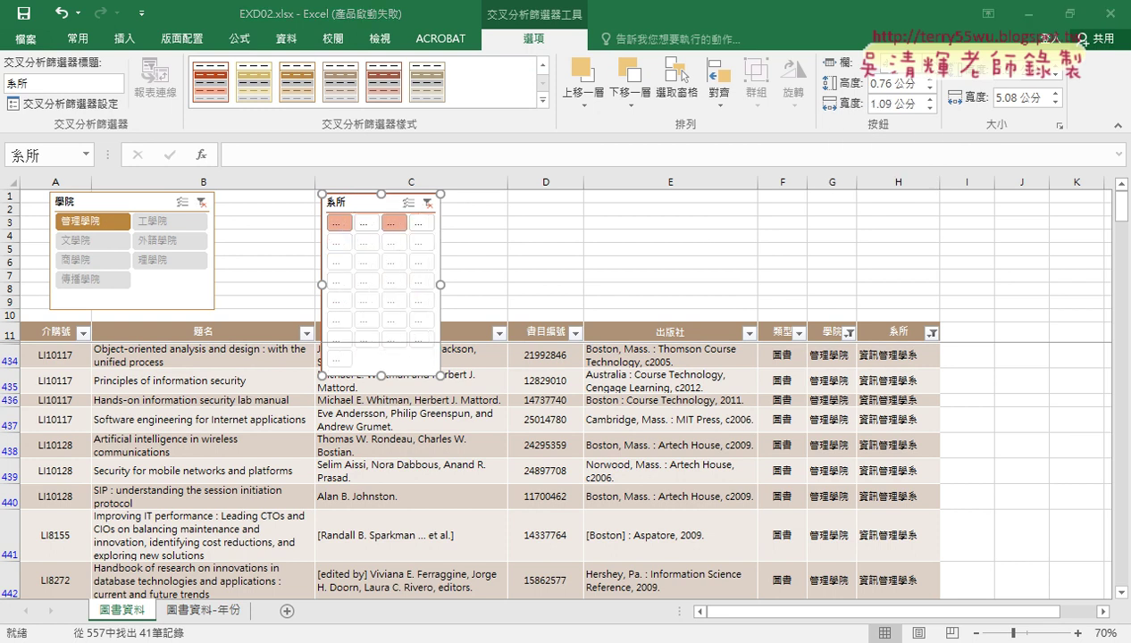
key(alt+Tab)
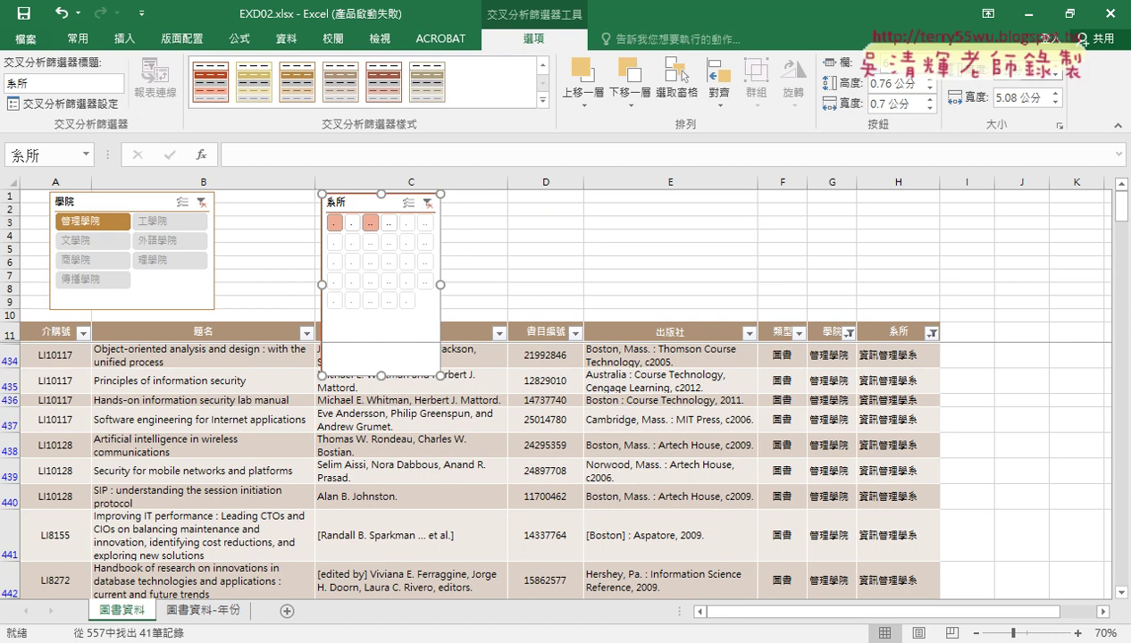
Set the 系所 slicer width to 27 公分 and move it left beside the 學院 slicer.
click(1021, 98)
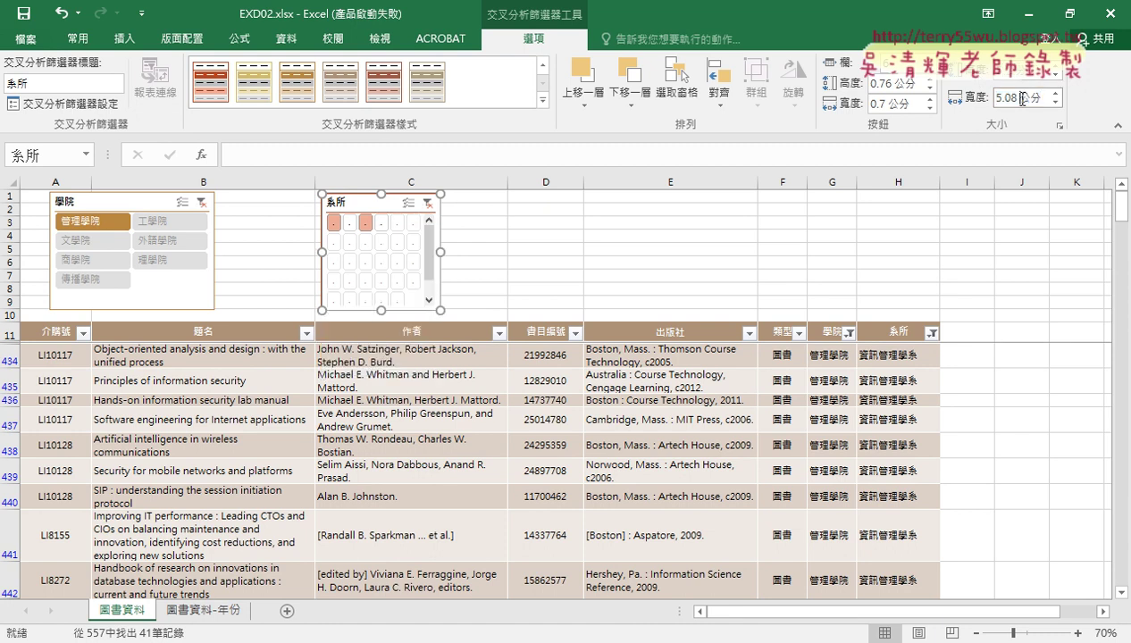
double_click(1021, 98)
text(27公分)
key(Return)
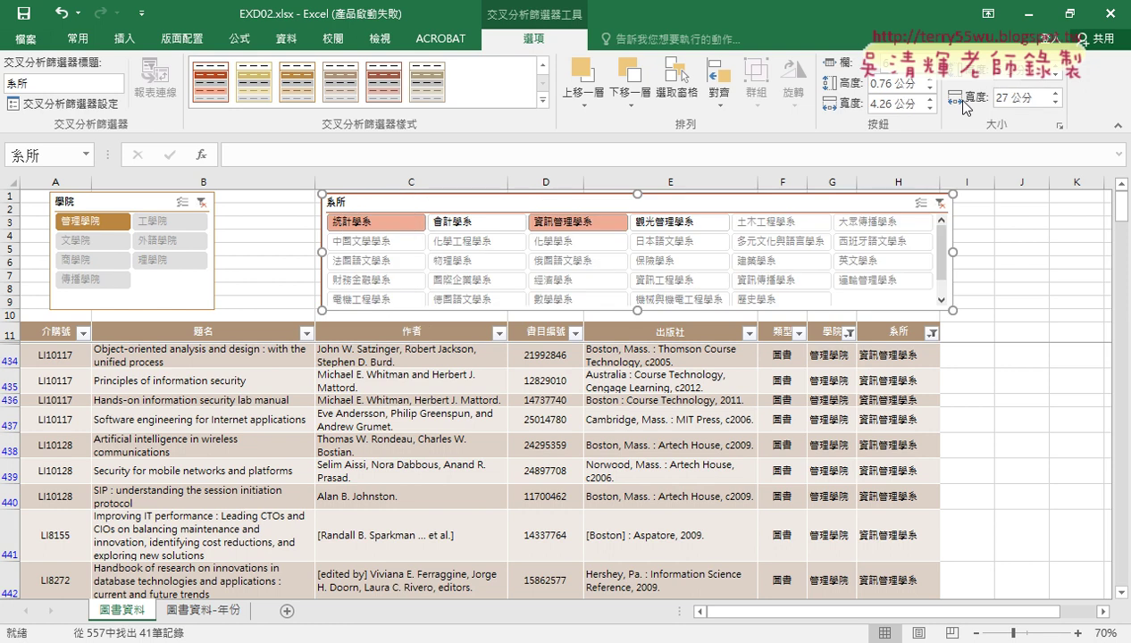
drag(443, 203, 347, 203)
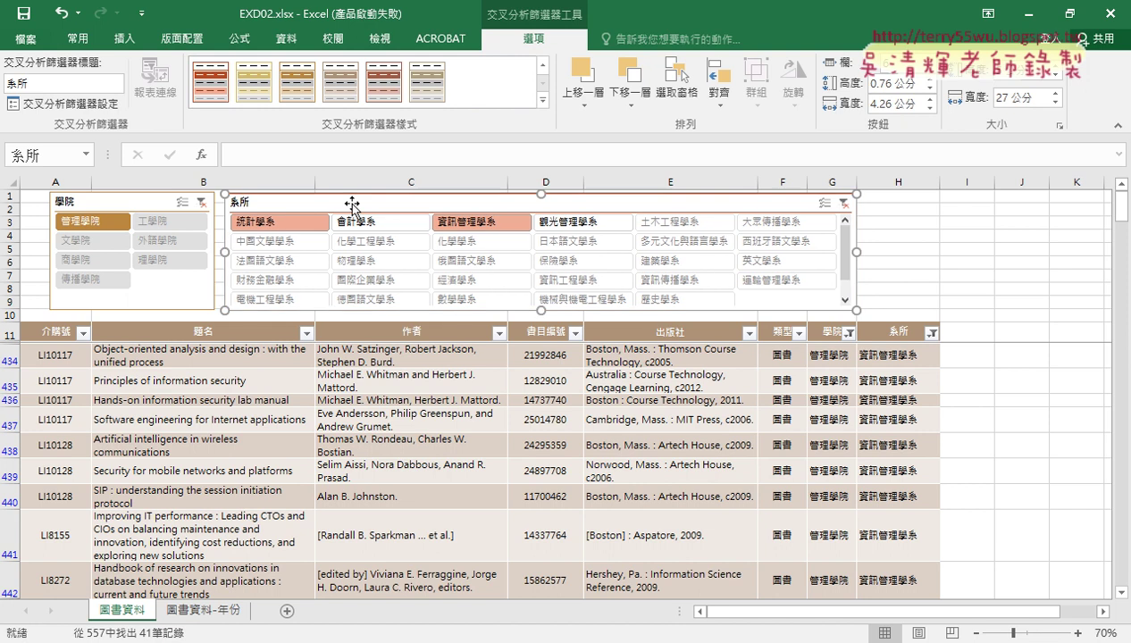
click(541, 101)
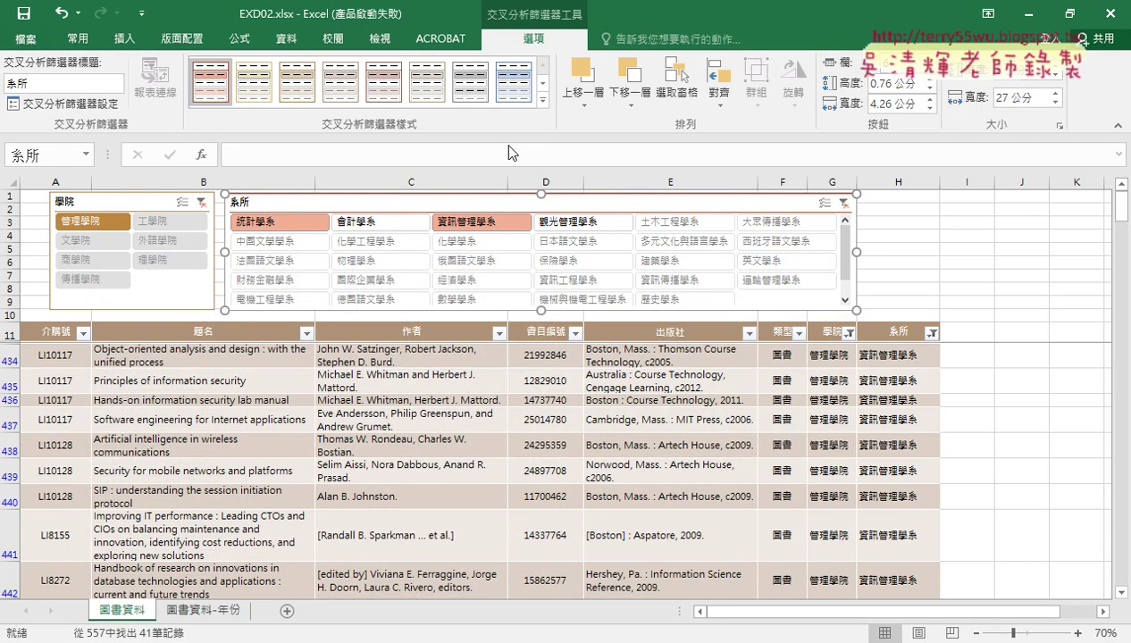
Apply Dark Style 5 from the Slicer Styles gallery to the 系所 slicer, then switch to the instructions PDF.
click(542, 100)
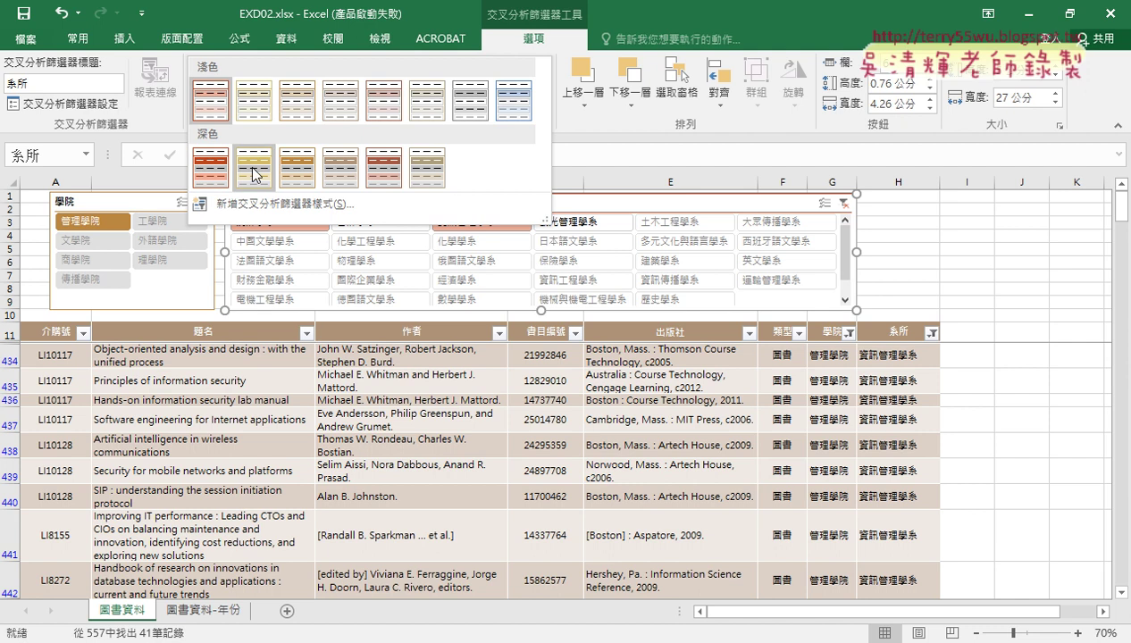
click(386, 184)
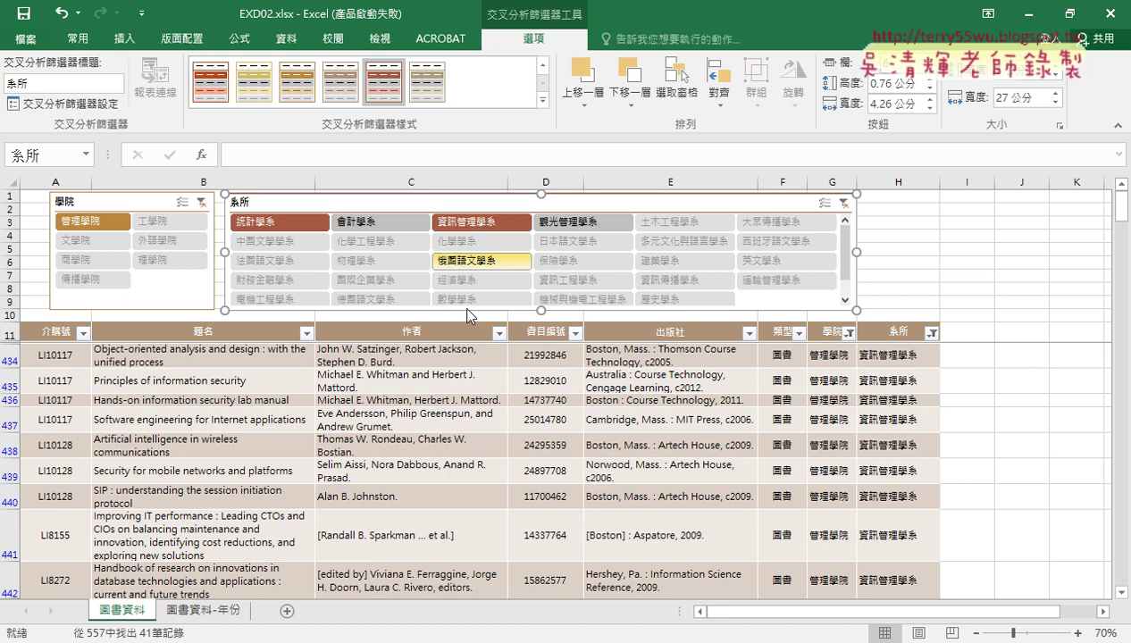
key(alt+Tab)
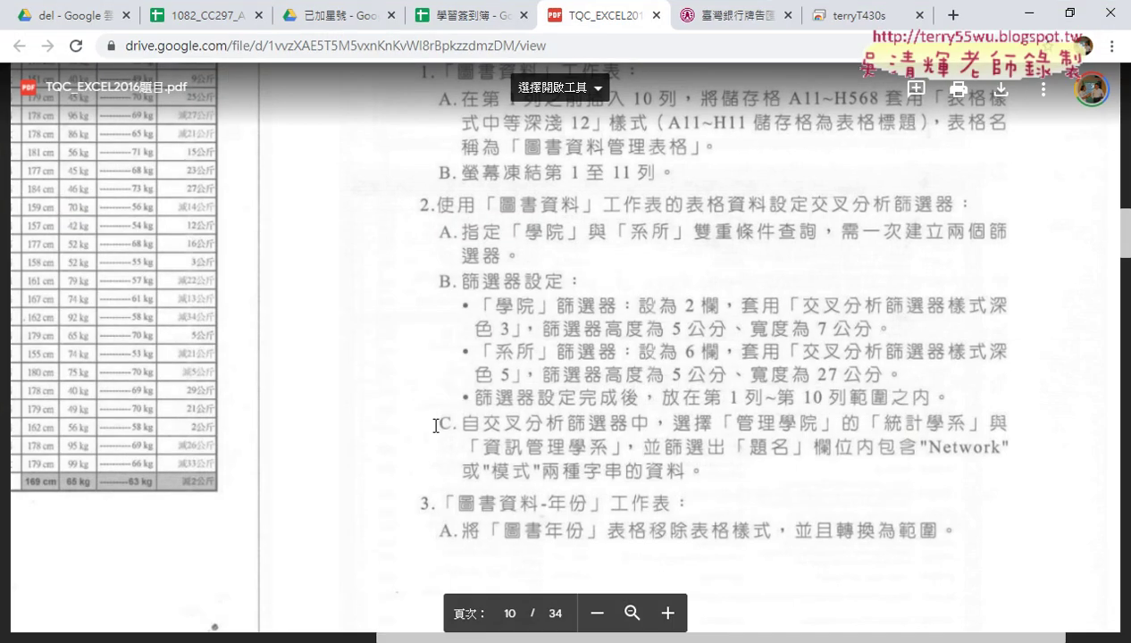
Mark the 題名 requirement for Network 或 模式 in the PDF, clear the marks, and return to Excel.
scroll(433, 420, down, 1)
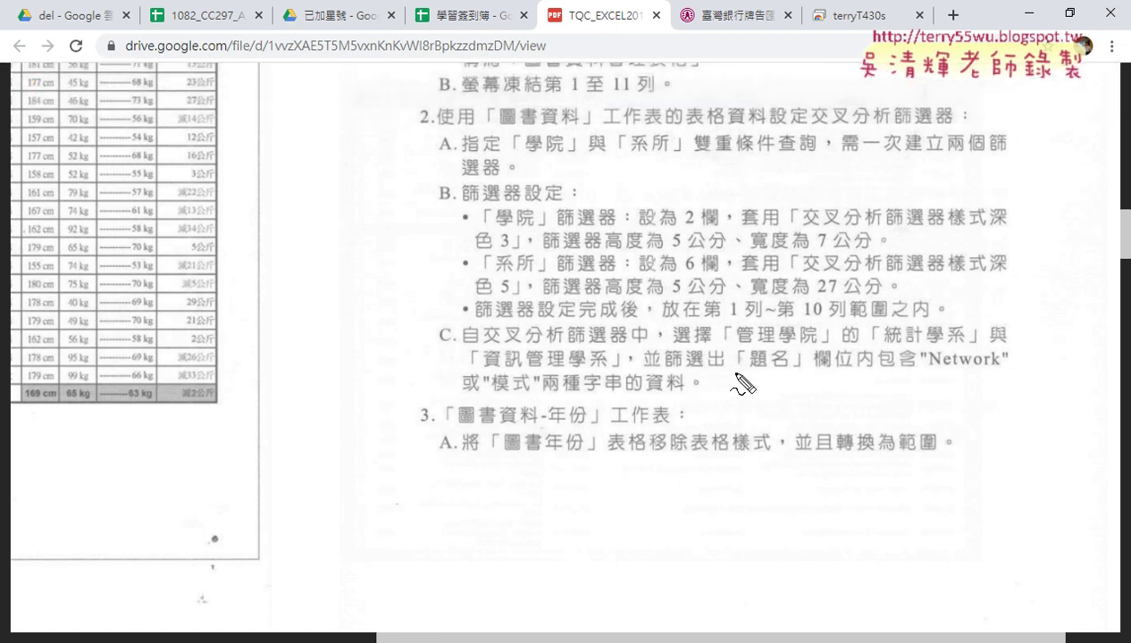
mouse_move(753, 370)
mouse_down()
mouse_move(795, 370)
mouse_move(796, 382)
mouse_move(993, 367)
mouse_up()
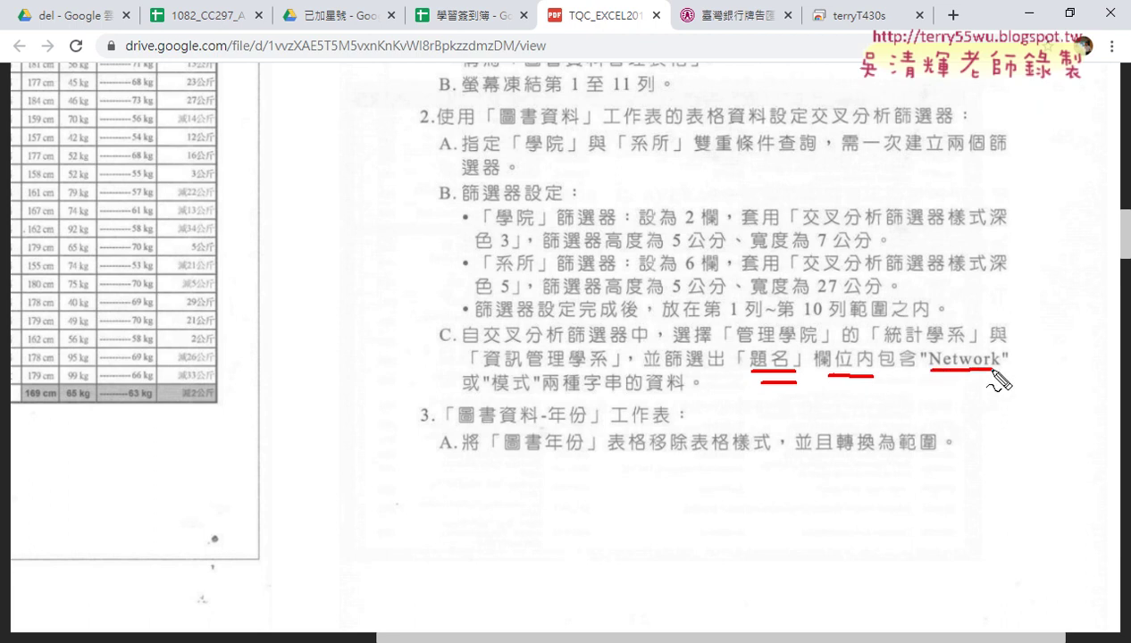
mouse_move(496, 393)
mouse_down()
mouse_move(533, 392)
mouse_move(487, 395)
mouse_up()
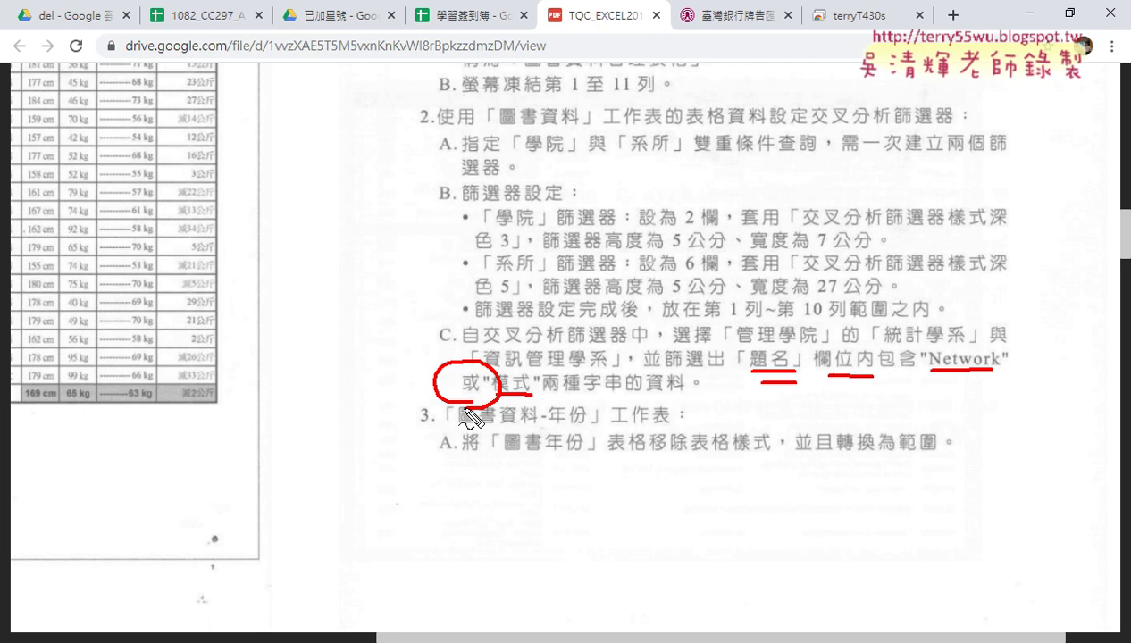
key(Escape)
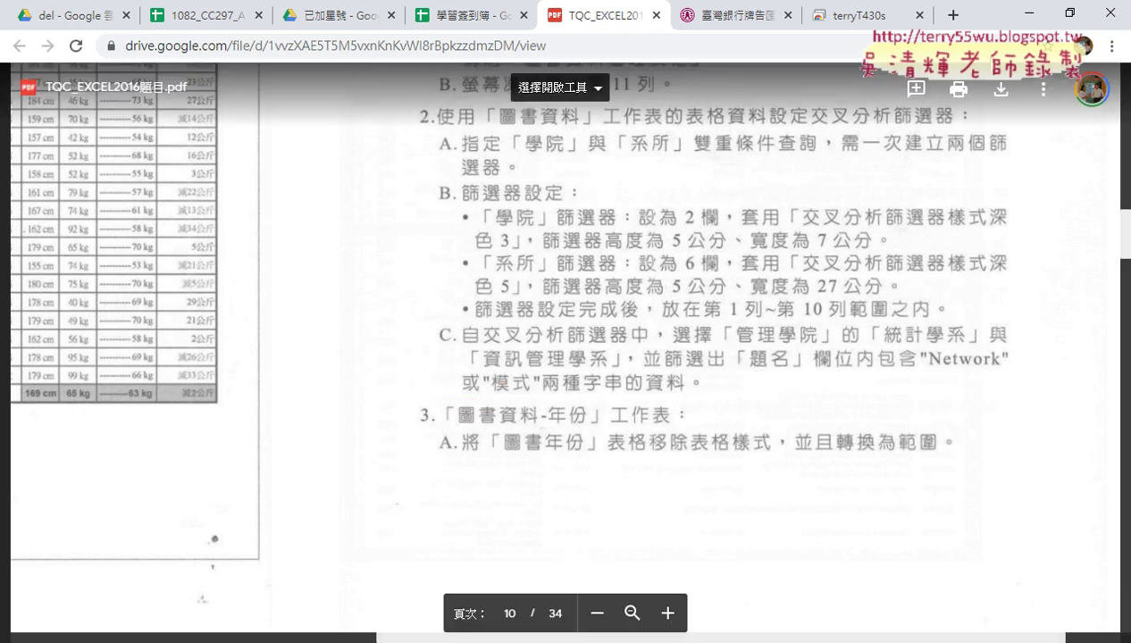
click(1028, 13)
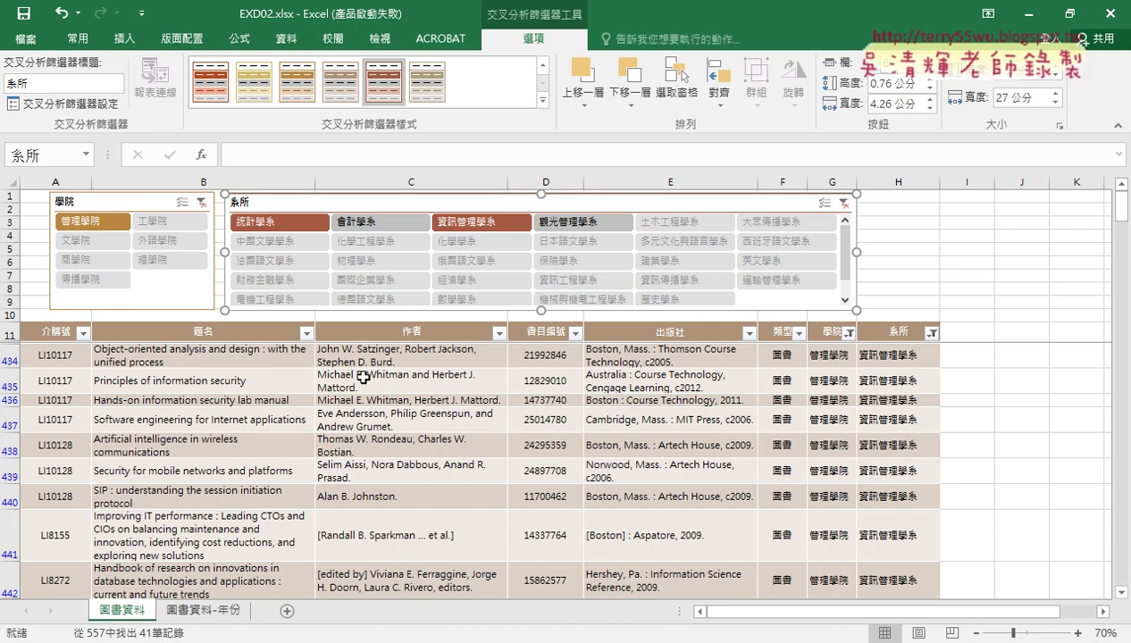
Start a 包含 custom text filter on the 題名 column with conditions joined by 或.
click(307, 336)
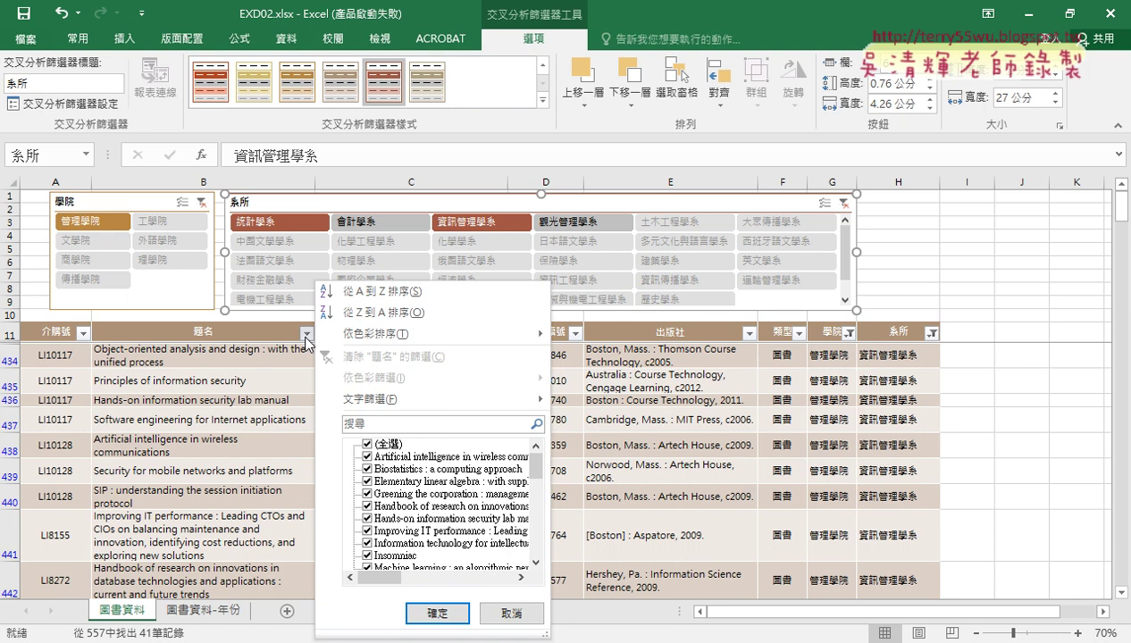
mouse_move(376, 404)
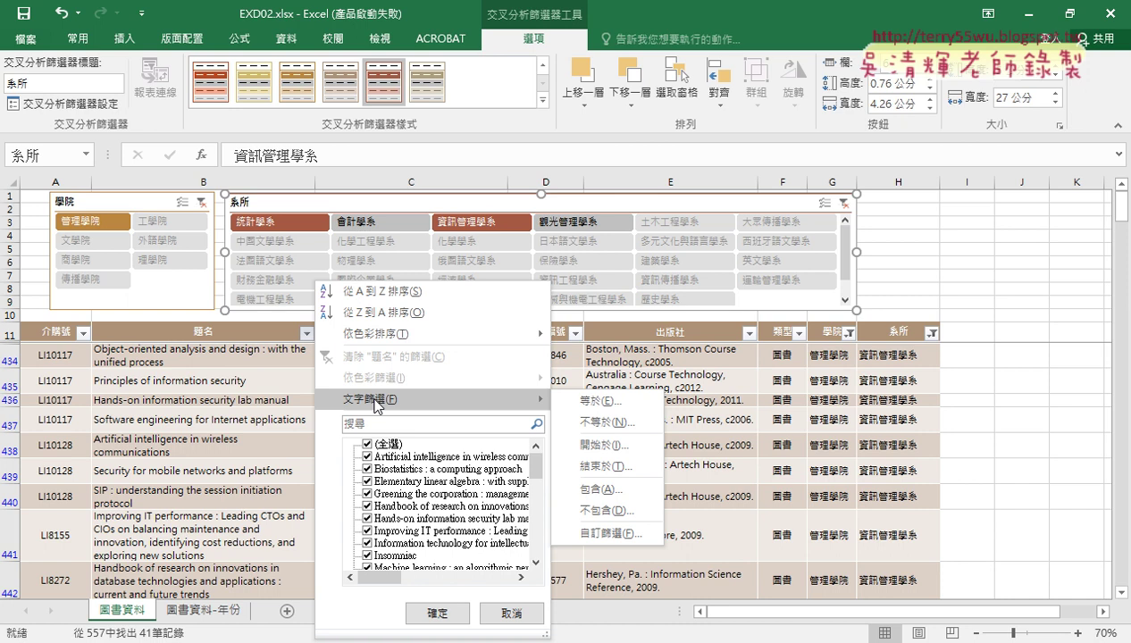
click(606, 492)
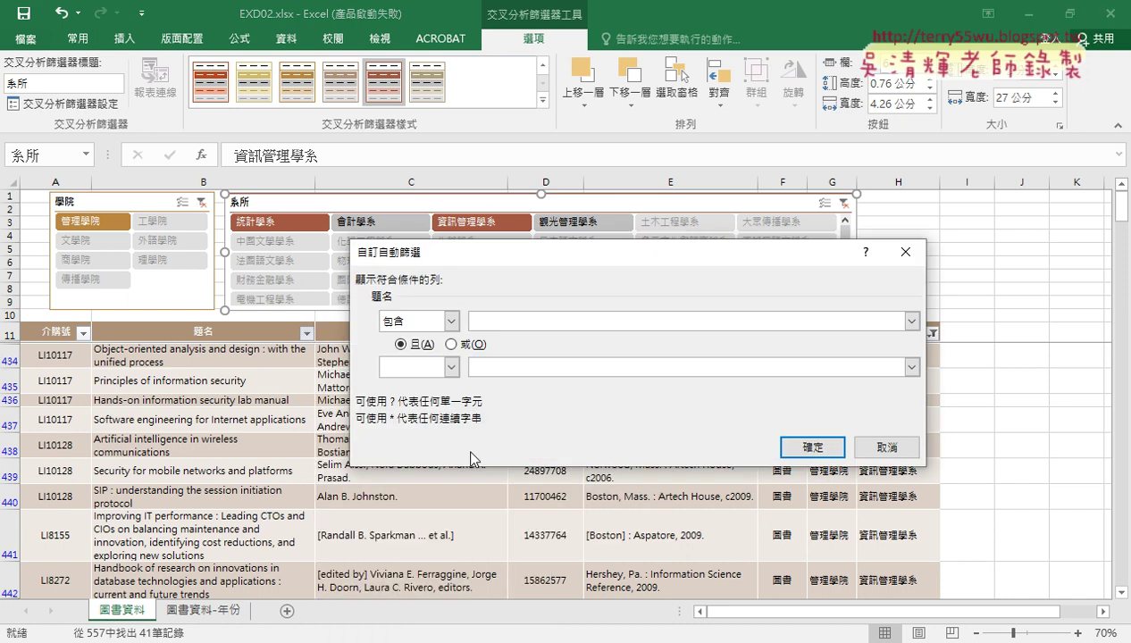
click(452, 344)
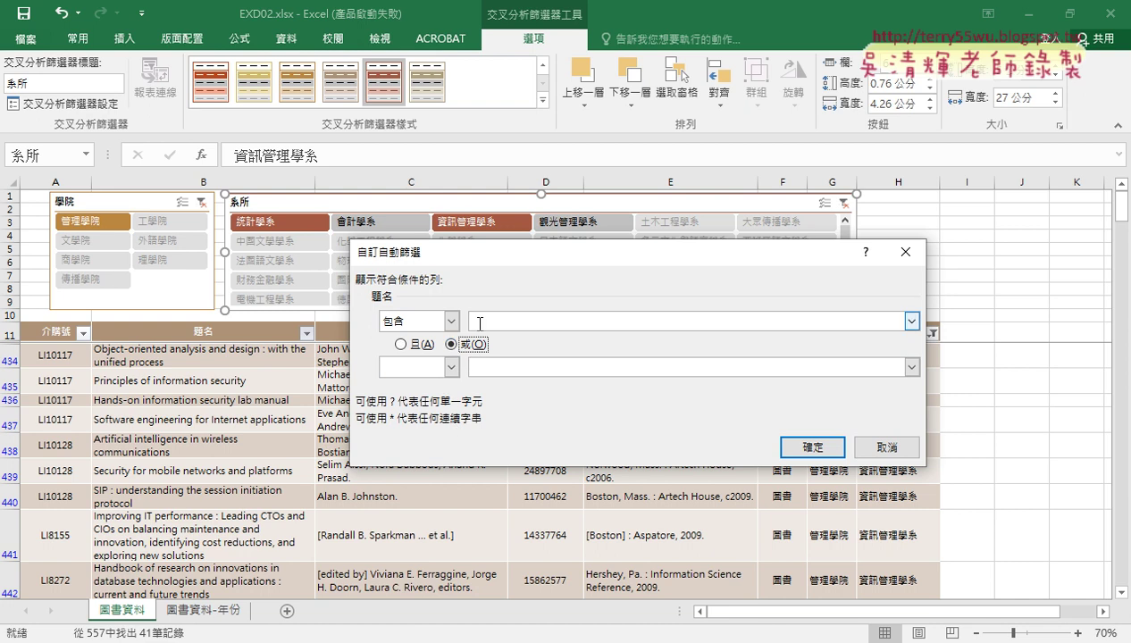
key(alt+Tab)
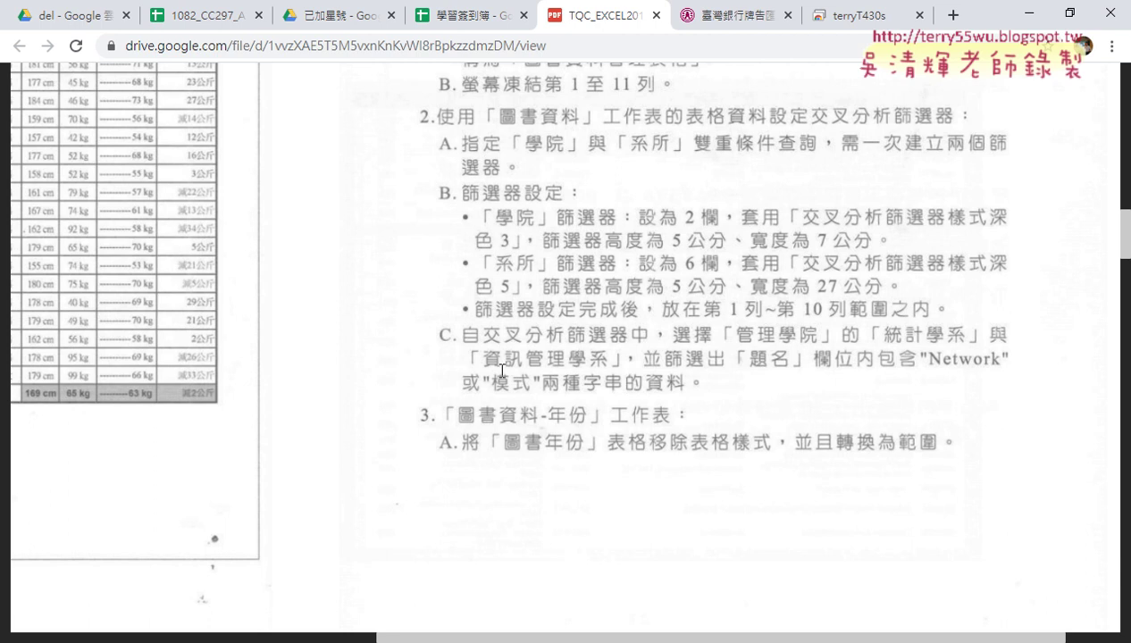
click(1028, 13)
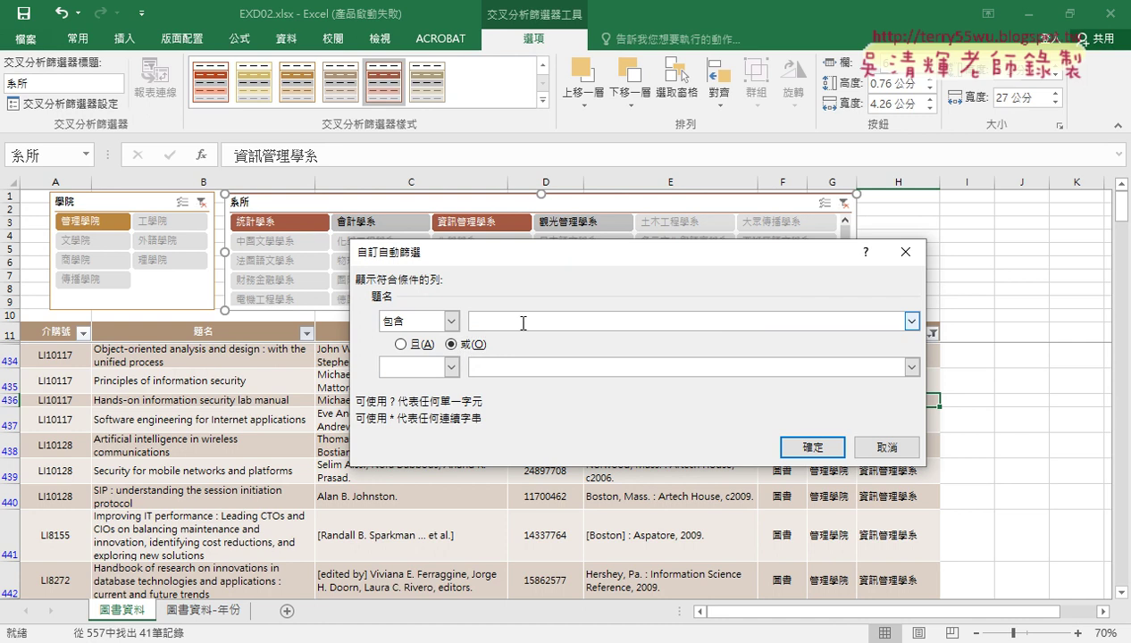
Set the two conditions to 包含 Network and 包含 模式.
text(Ne)
text(tw)
text(ork)
click(452, 367)
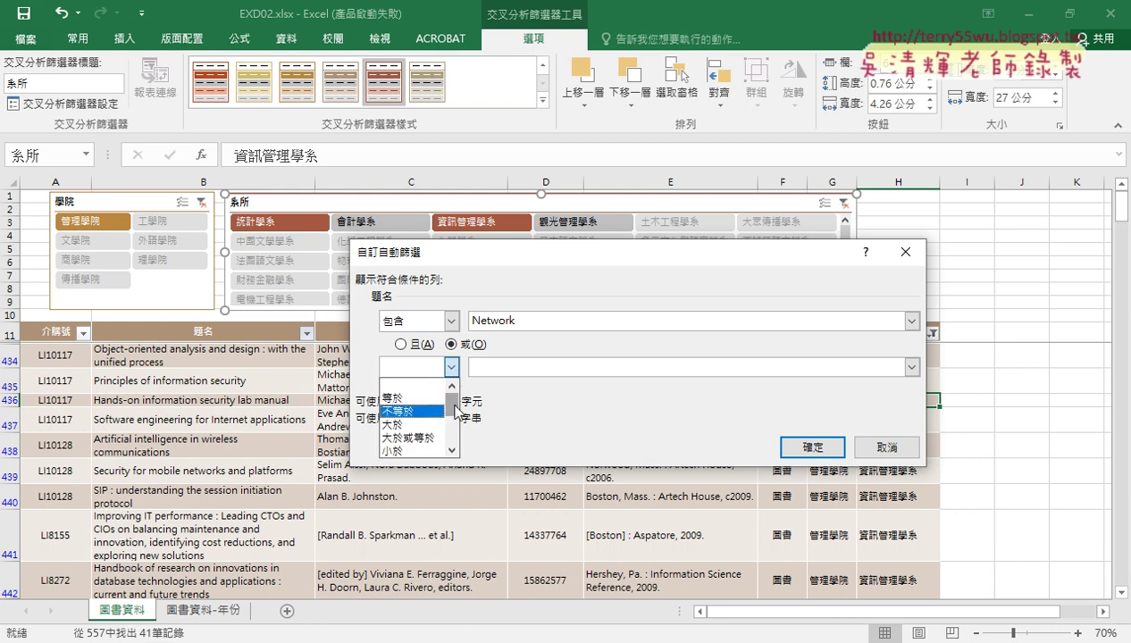
scroll(456, 411, down, 2)
click(406, 436)
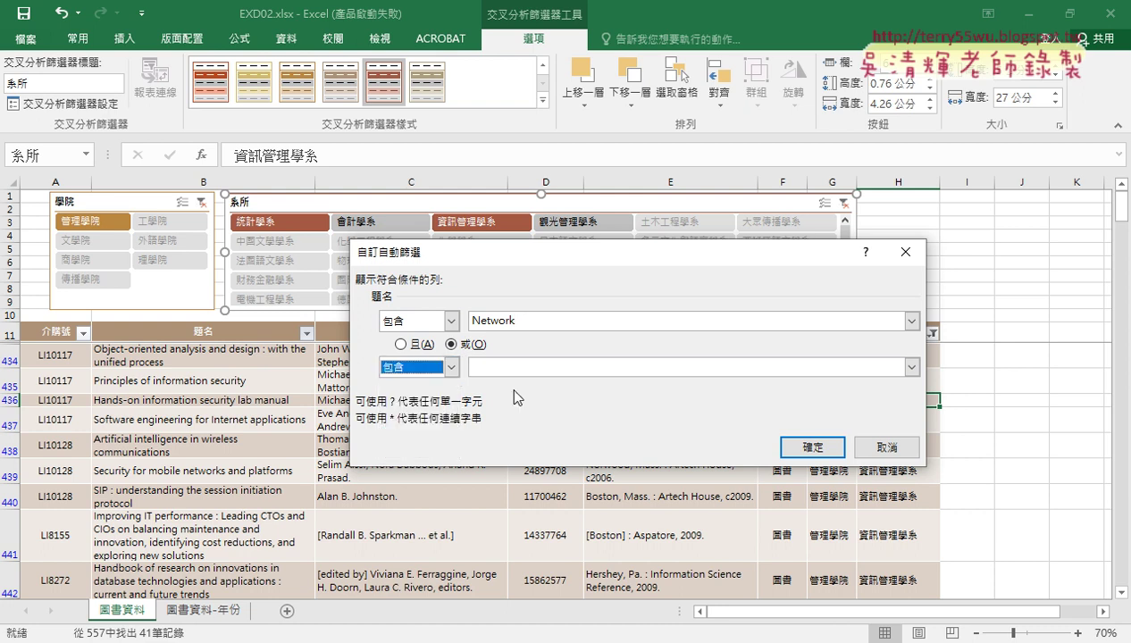
click(513, 369)
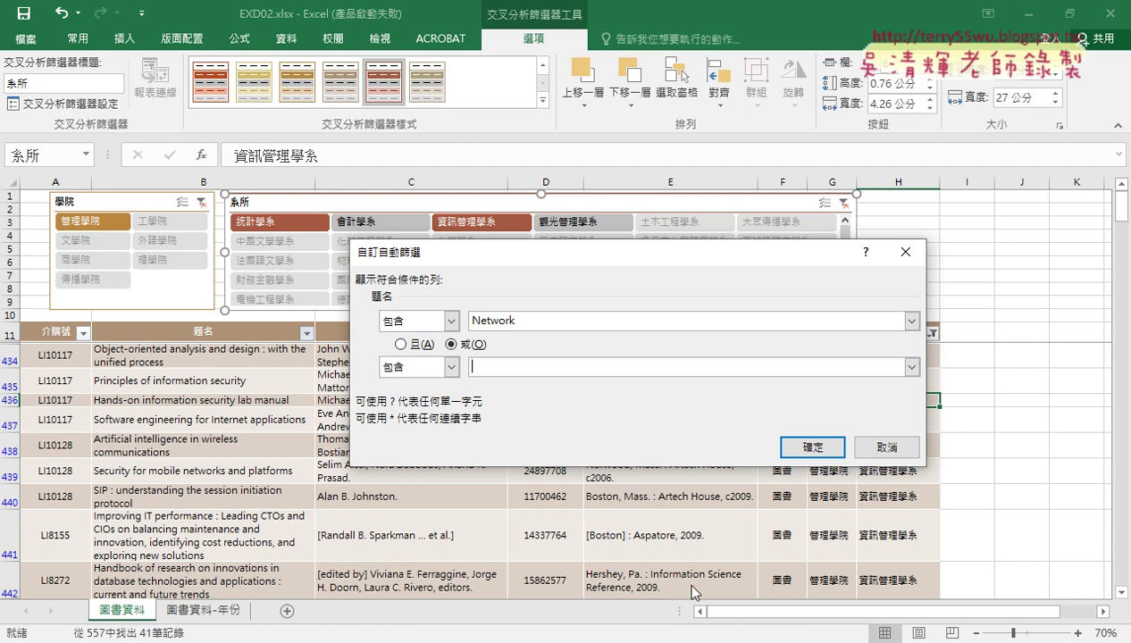
text(ㄇ模式)
key(Return)
Recheck the PDF wording, review Network and 模式, and apply the title filter.
drag(592, 259, 718, 130)
key(alt+Tab)
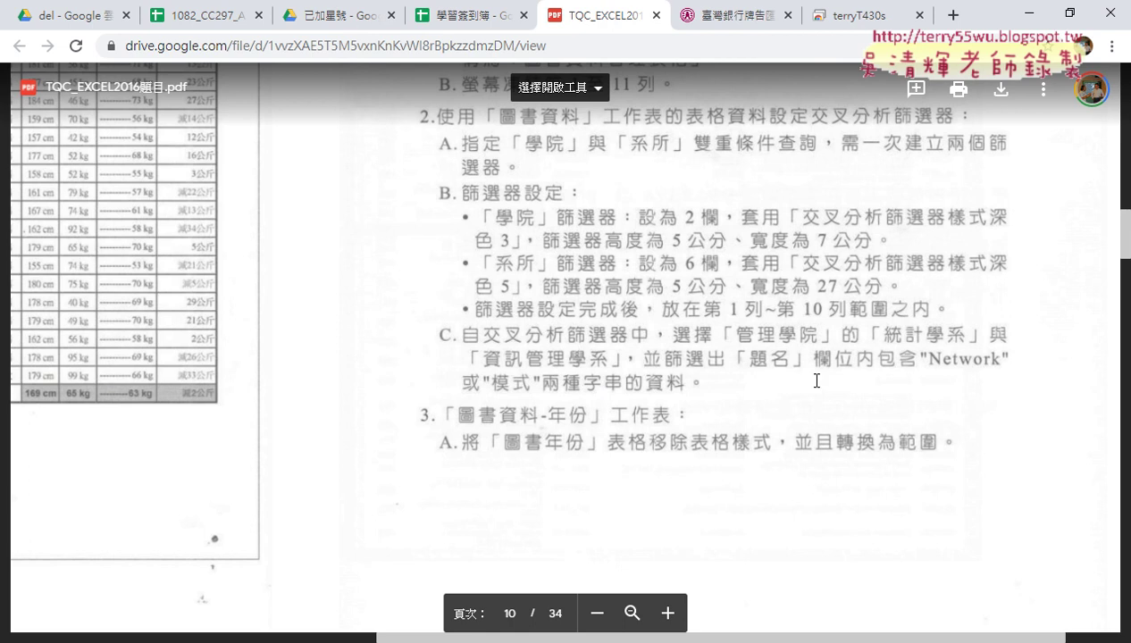
click(1028, 13)
click(936, 314)
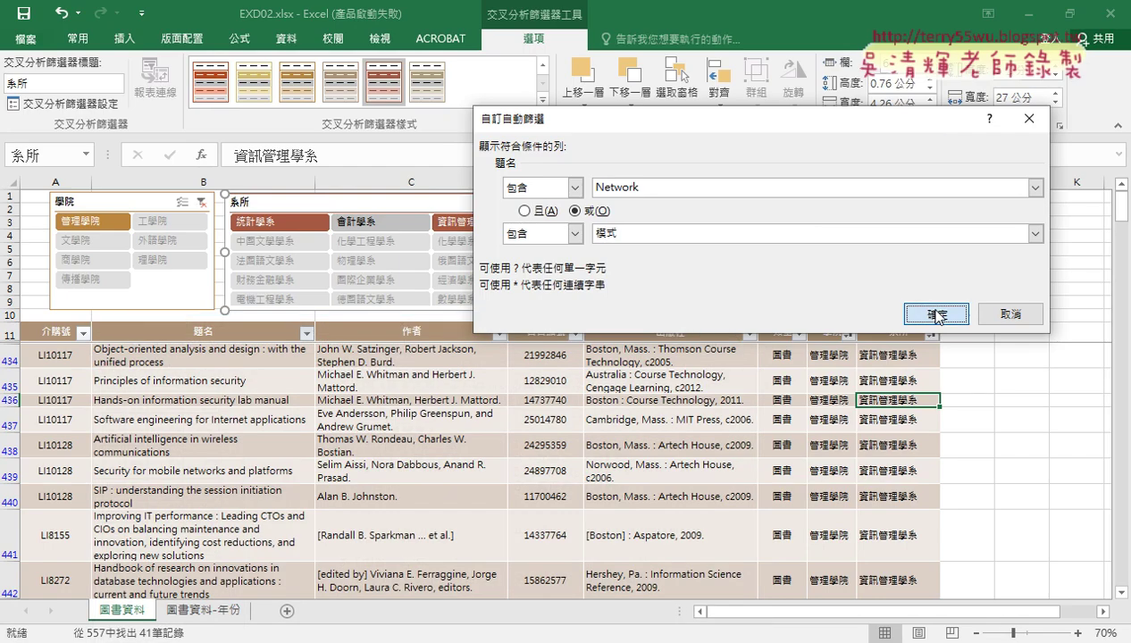
drag(665, 189, 581, 186)
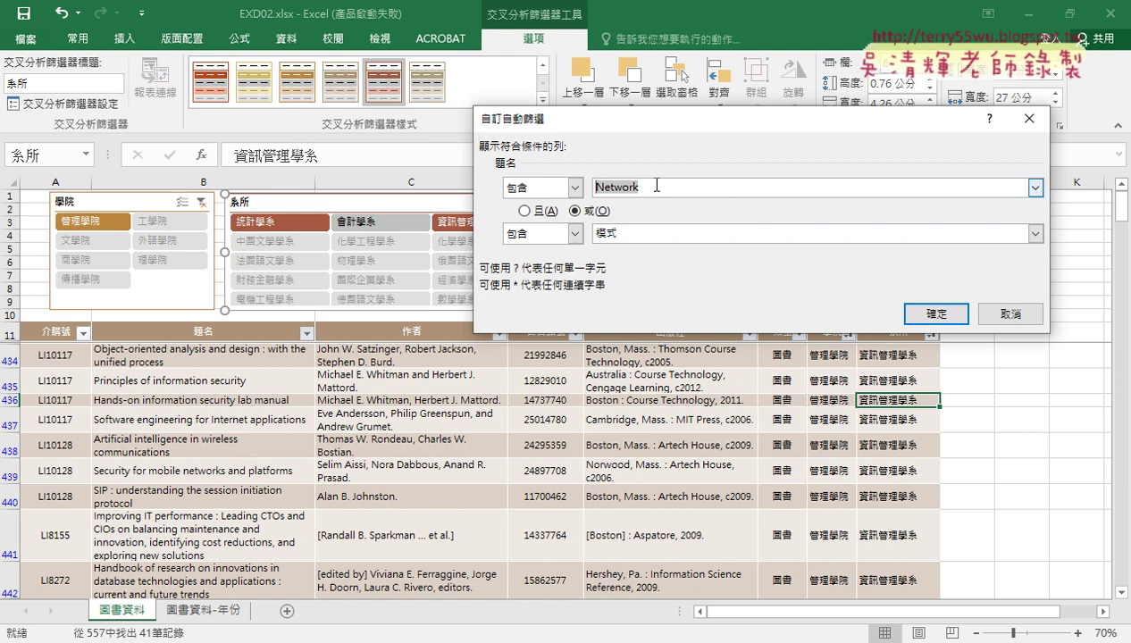
double_click(628, 233)
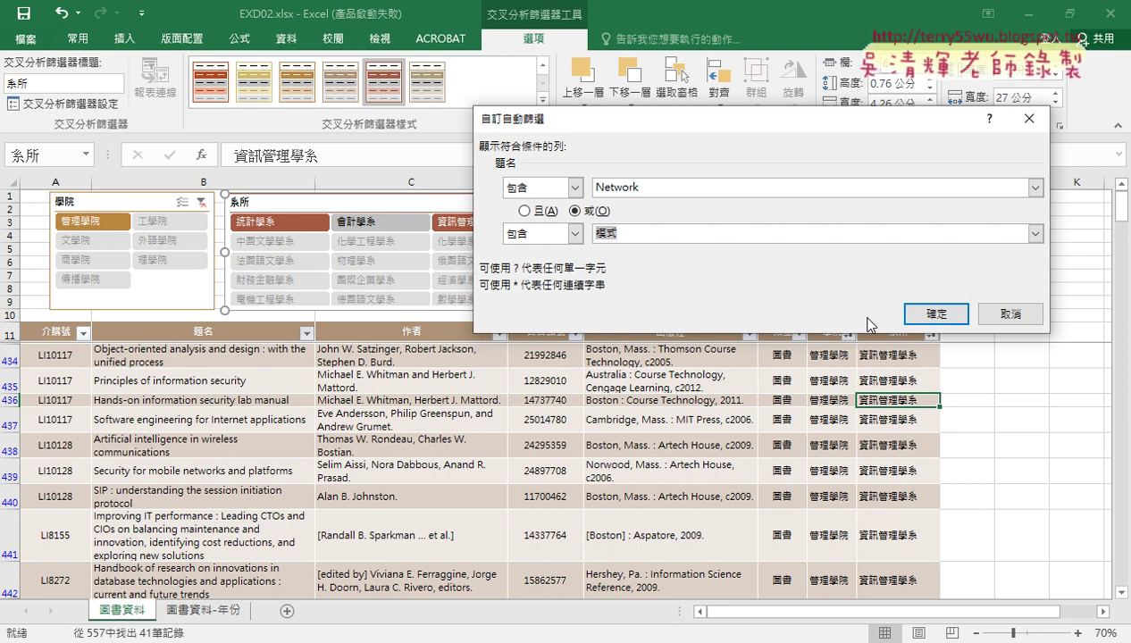
click(931, 316)
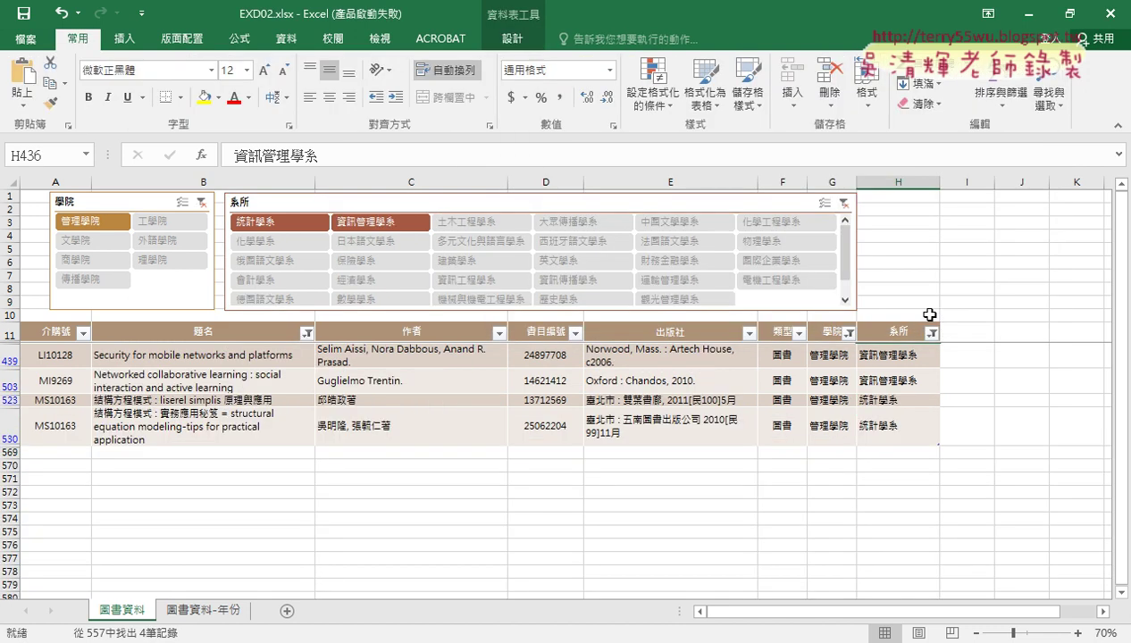
Check the titles in B439, B503, B523 and B530, then return to the instructions PDF.
click(243, 360)
click(238, 380)
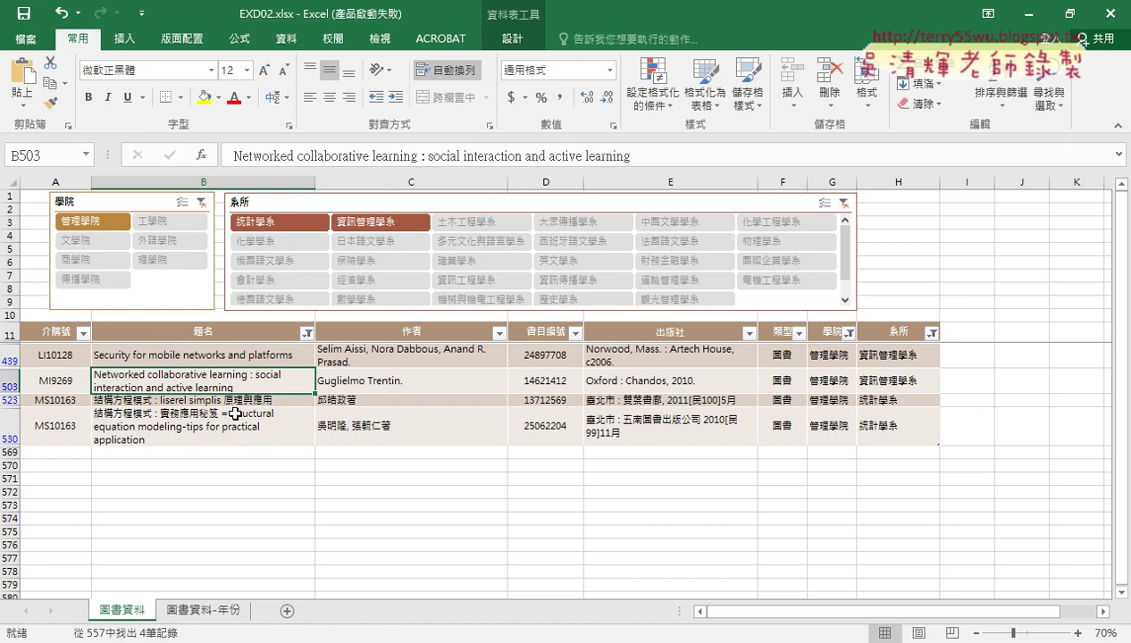
click(236, 401)
click(243, 431)
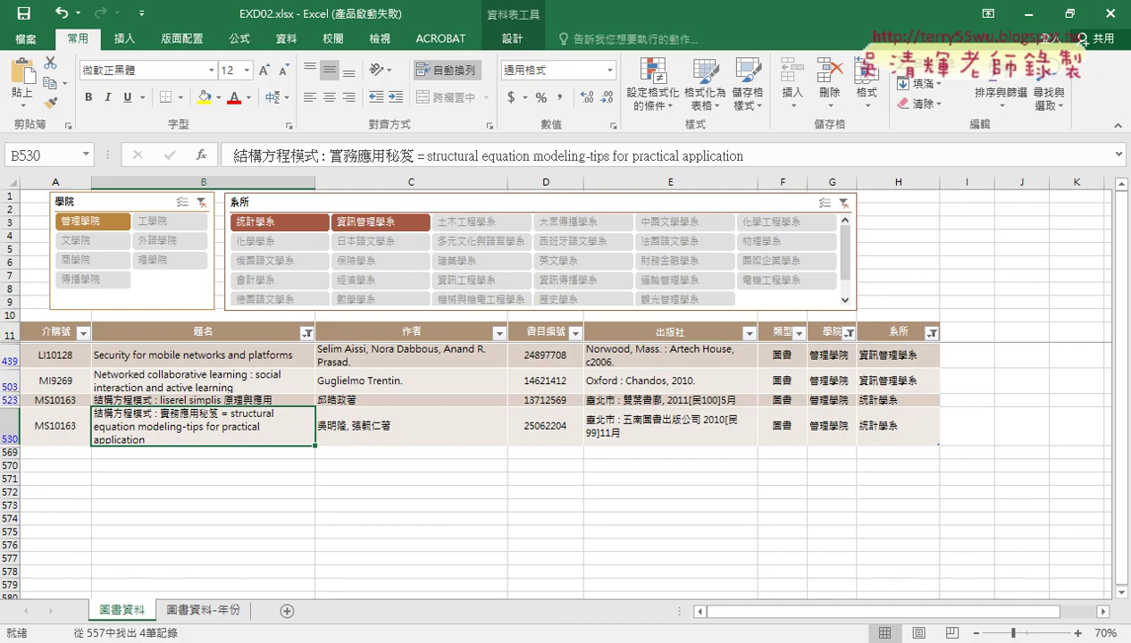
key(alt+Tab)
scroll(546, 284, up, 2)
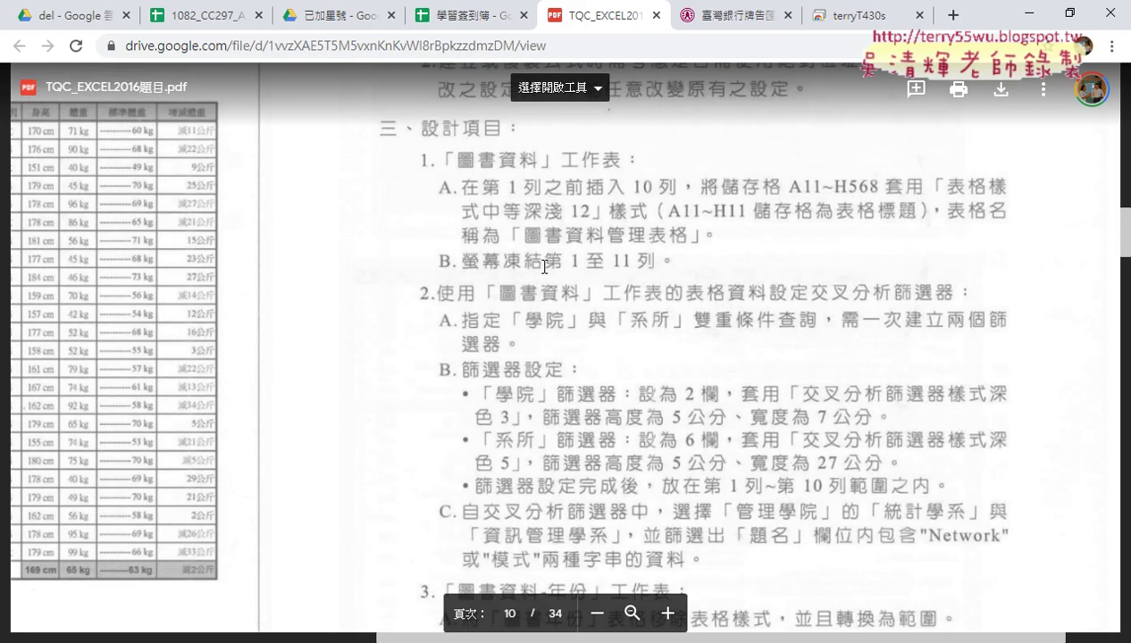
scroll(544, 266, down, 1)
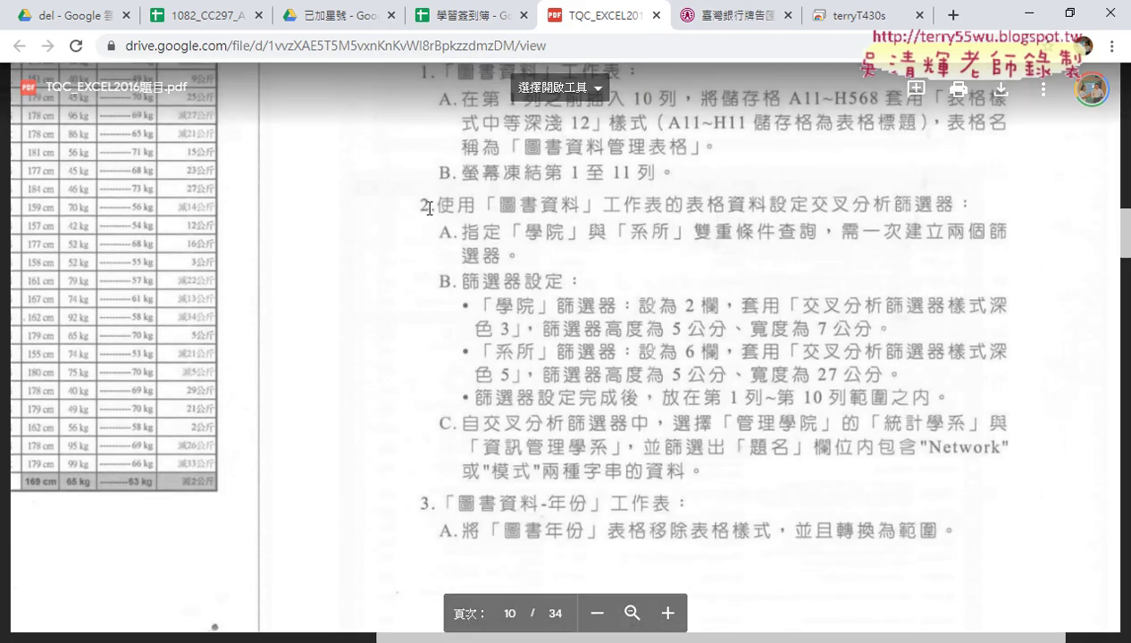